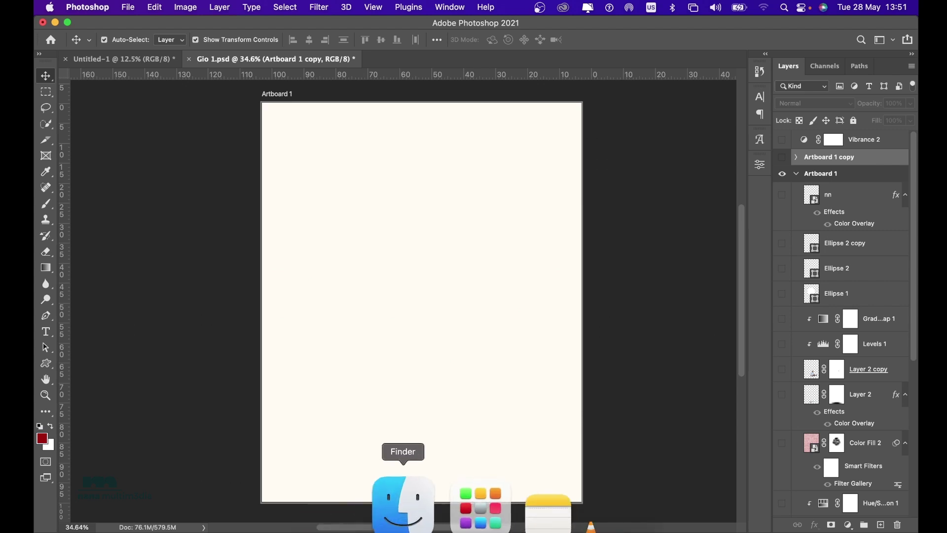
- Switch to Finder and open the gio folder inside Documents
{"action": "left_click", "coordinate": [424, 503]}
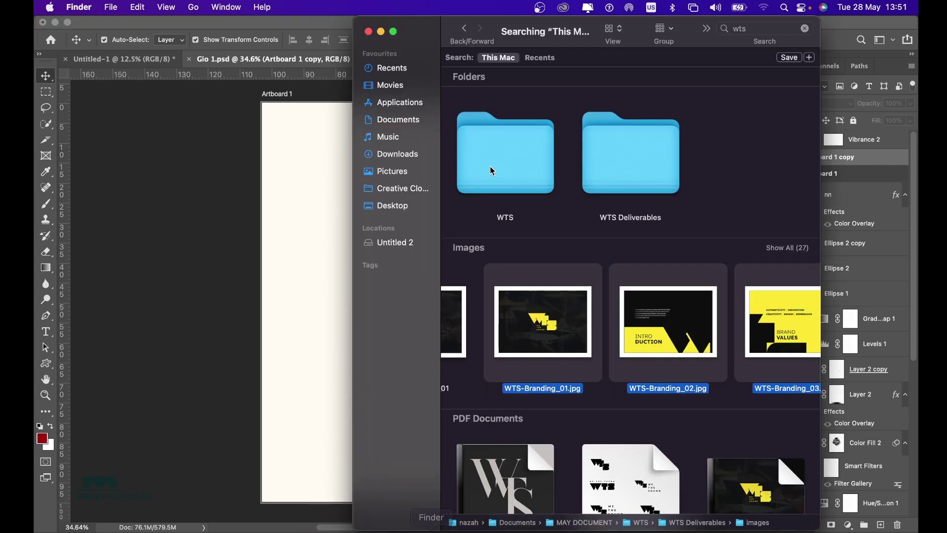
{"action": "left_click", "coordinate": [402, 118]}
{"action": "scroll", "coordinate": [643, 283], "scroll_direction": "right", "scroll_amount": 3}
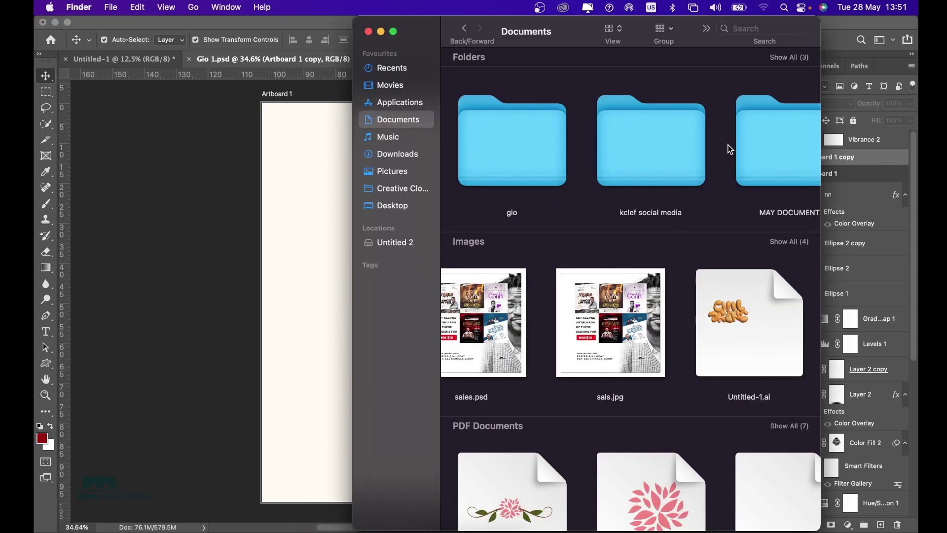
{"action": "scroll", "coordinate": [729, 148], "scroll_direction": "right", "scroll_amount": 3}
{"action": "scroll", "coordinate": [570, 163], "scroll_direction": "left", "scroll_amount": 1}
{"action": "double_click", "coordinate": [530, 153]}
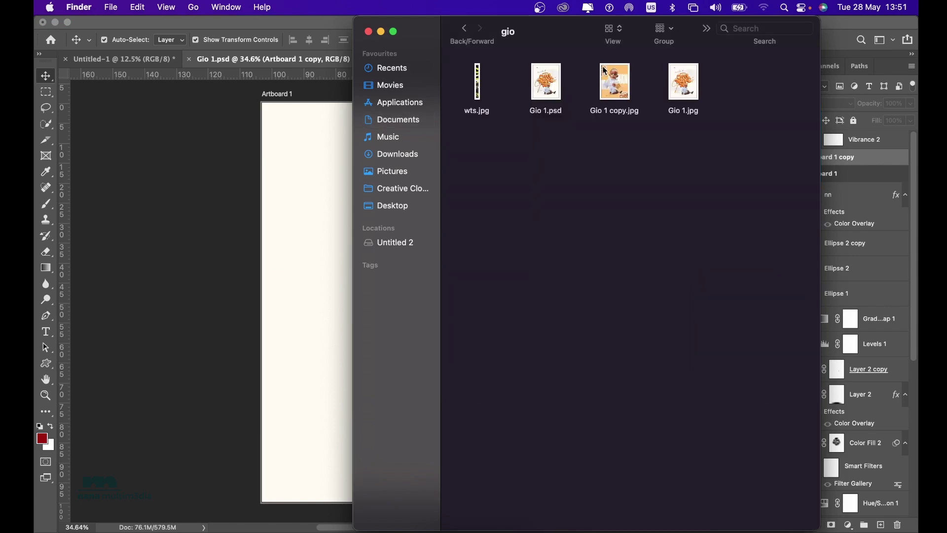
- Preview Gio 1.jpg to examine the finished flyer design, then return to Photoshop
{"action": "left_click", "coordinate": [550, 85]}
{"action": "left_click", "coordinate": [679, 82]}
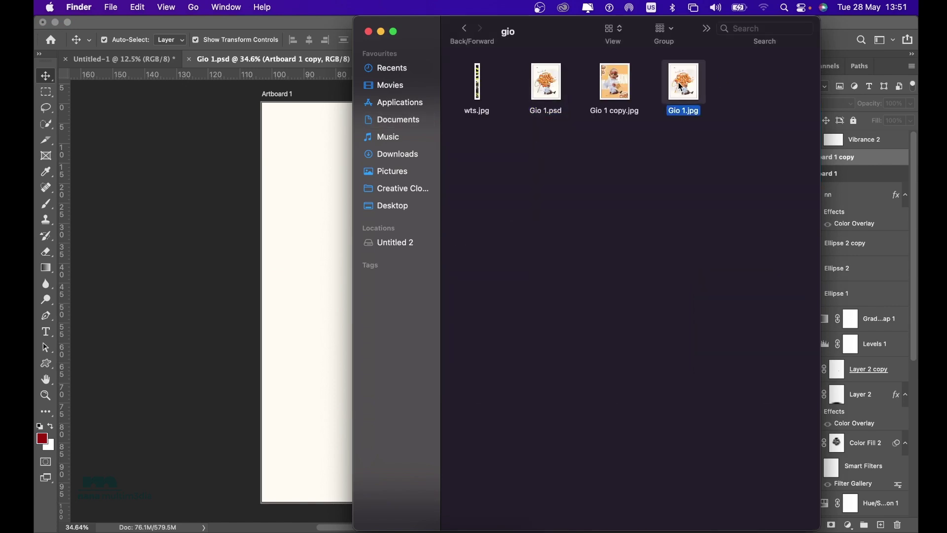
{"action": "key", "text": "space"}
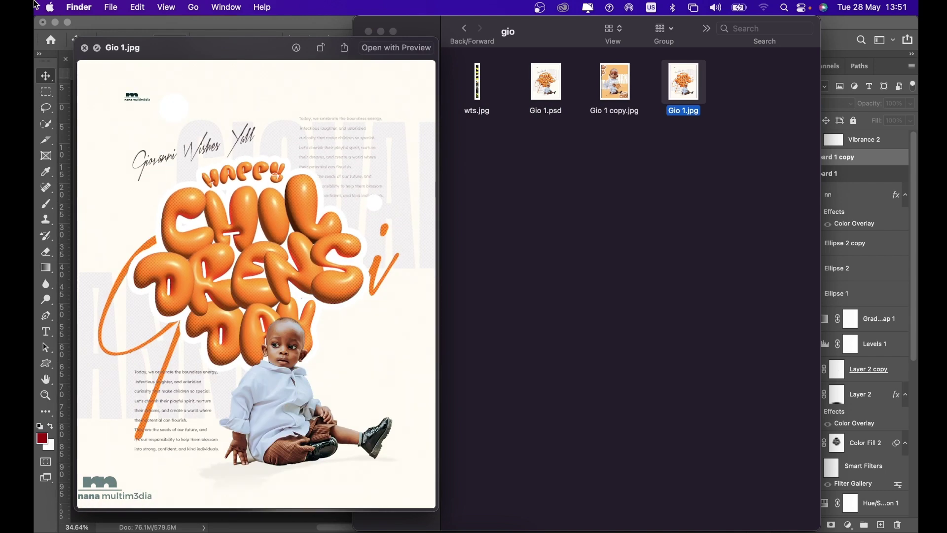
{"action": "left_click", "coordinate": [84, 48]}
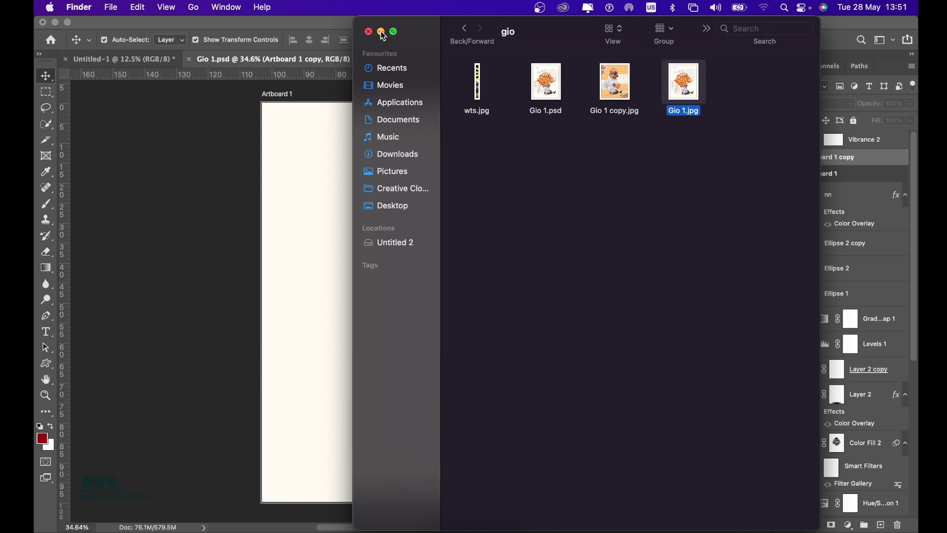
{"action": "left_click", "coordinate": [381, 31]}
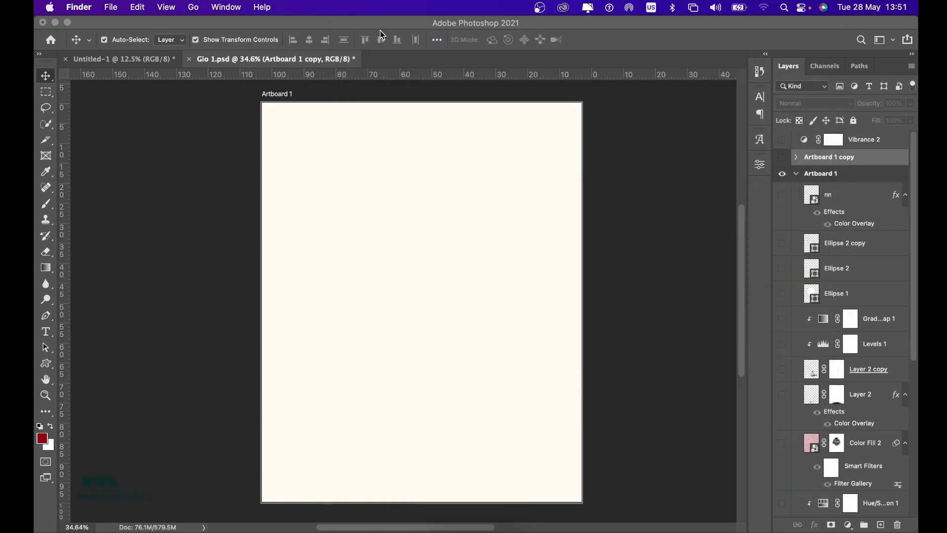
- Check the hex colour of the Color Fill 1 background layer
{"action": "scroll", "coordinate": [857, 348], "scroll_direction": "down", "scroll_amount": 5}
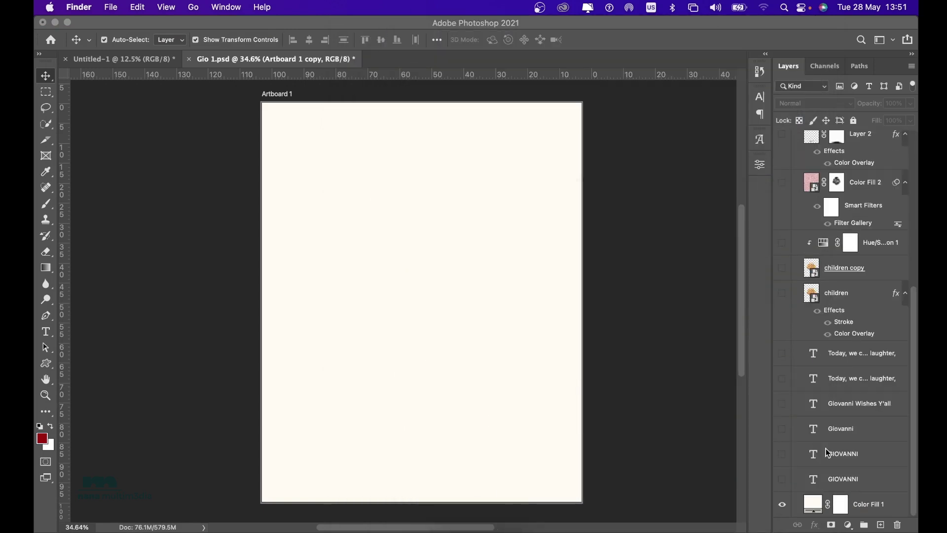
{"action": "scroll", "coordinate": [467, 287], "scroll_direction": "right", "scroll_amount": 3}
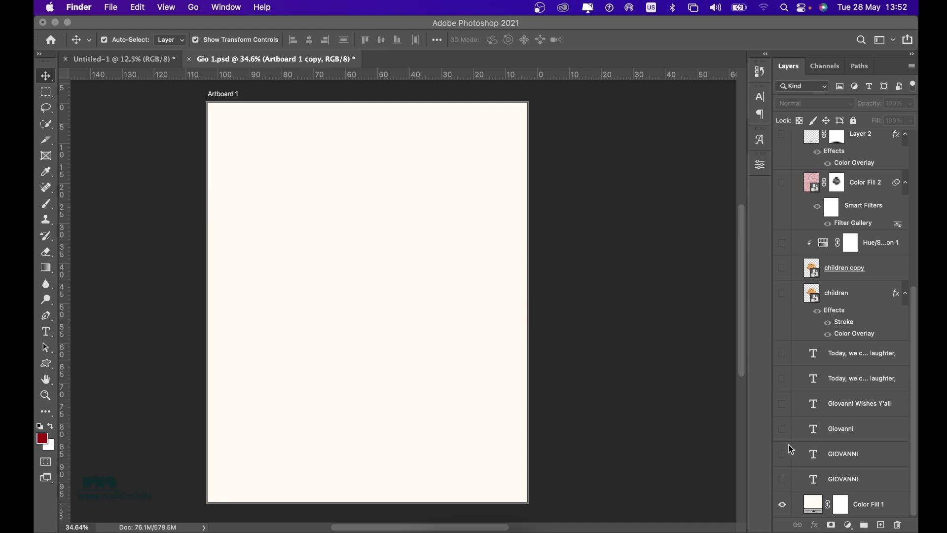
{"action": "double_click", "coordinate": [813, 503]}
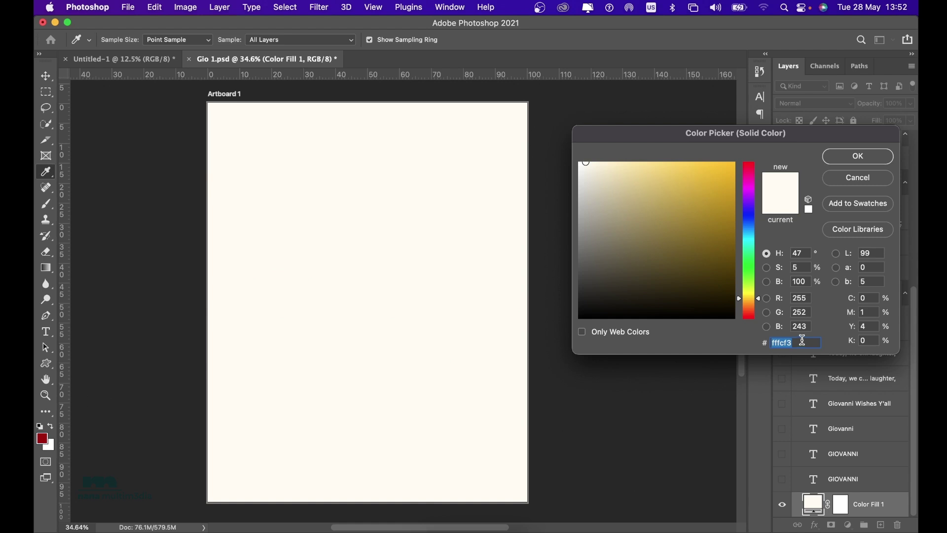
{"action": "left_click", "coordinate": [834, 156]}
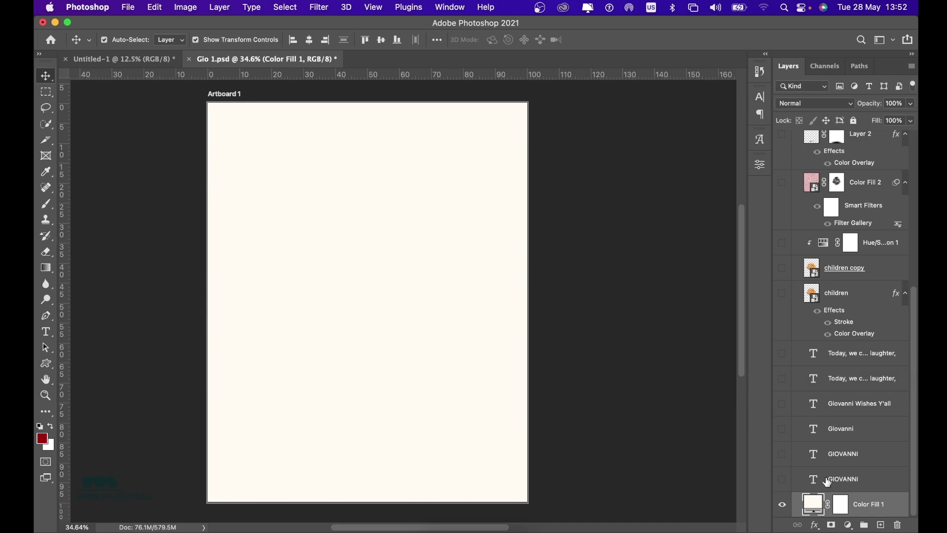
- Show the two large uppercase background name layers and inspect the lower one's character settings
{"action": "left_click", "coordinate": [782, 479]}
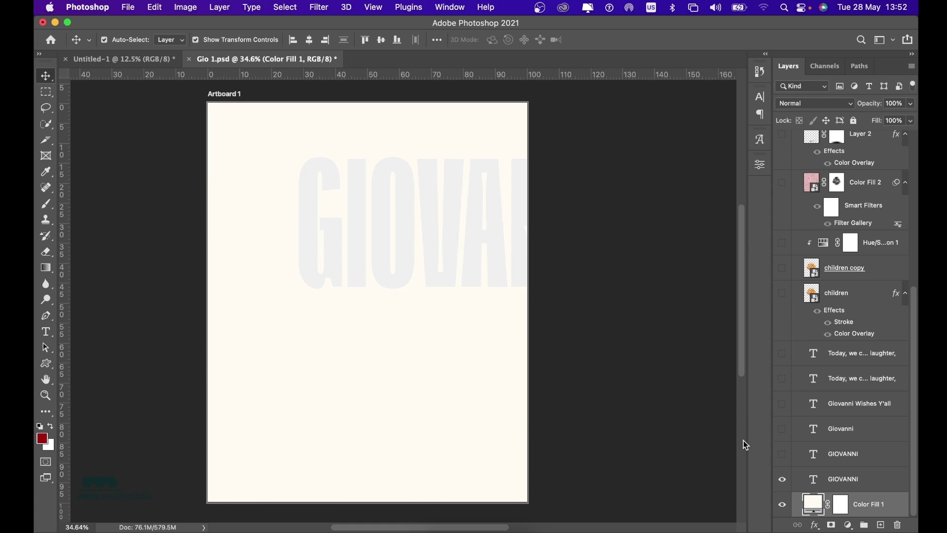
{"action": "left_click", "coordinate": [785, 456]}
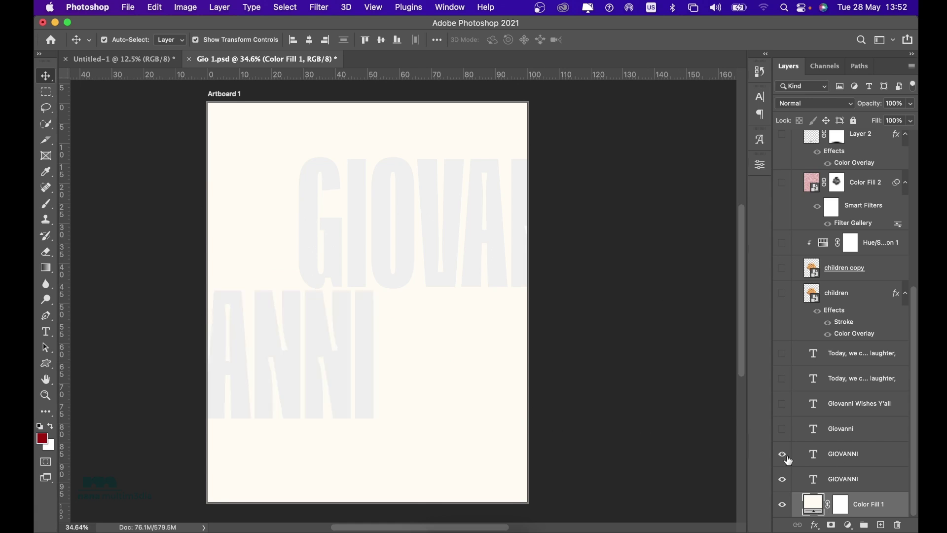
{"action": "left_click", "coordinate": [847, 460]}
{"action": "left_click", "coordinate": [762, 170]}
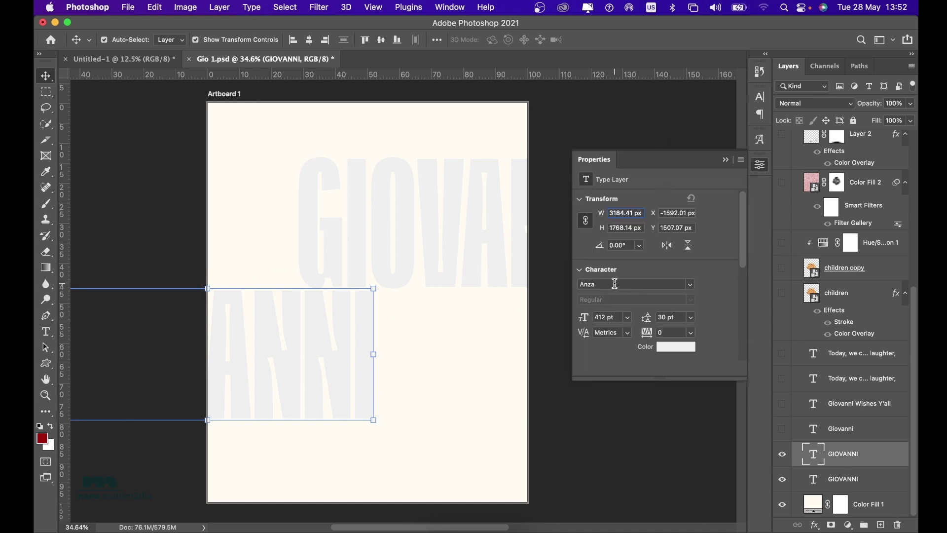
{"action": "left_click", "coordinate": [725, 160]}
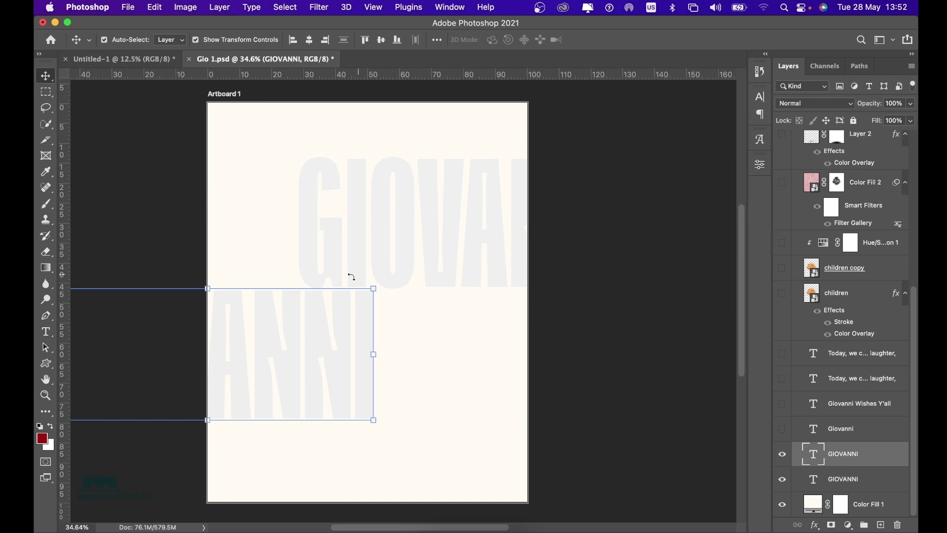
{"action": "left_click", "coordinate": [443, 195]}
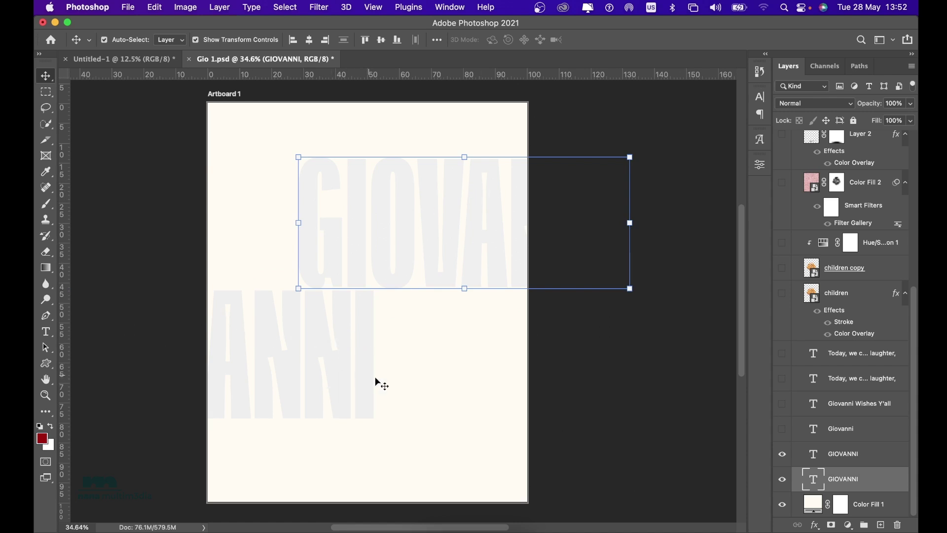
- Show the orange script name layer and inspect its font and character settings
{"action": "left_click", "coordinate": [866, 436]}
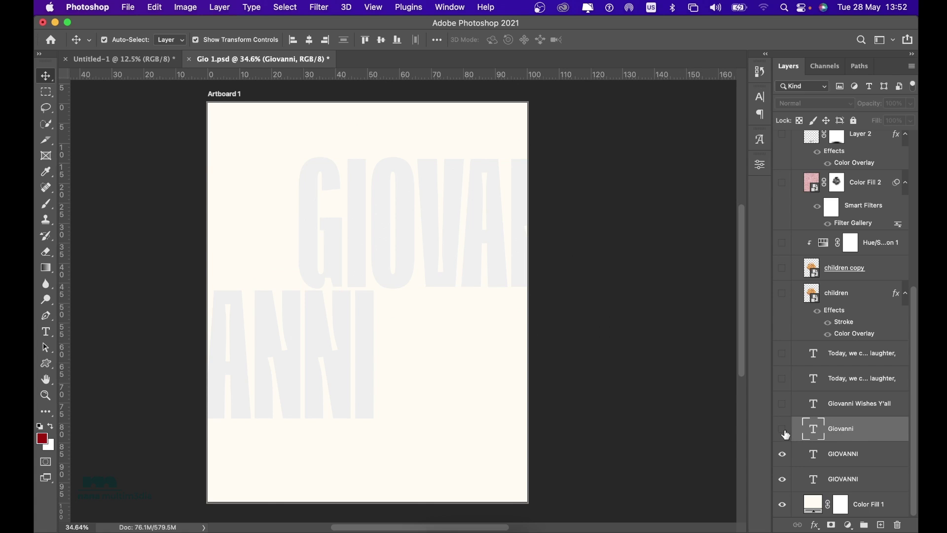
{"action": "left_click", "coordinate": [785, 433]}
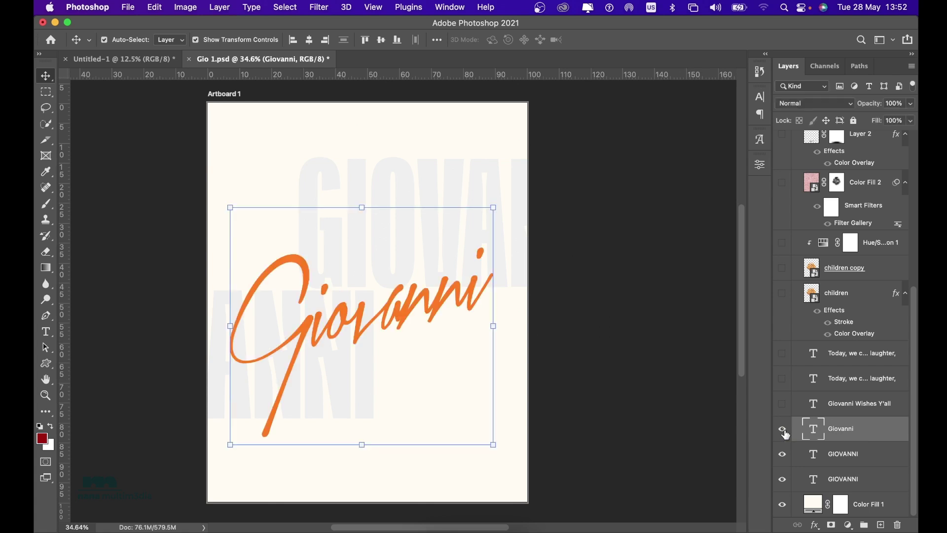
{"action": "left_click", "coordinate": [759, 165]}
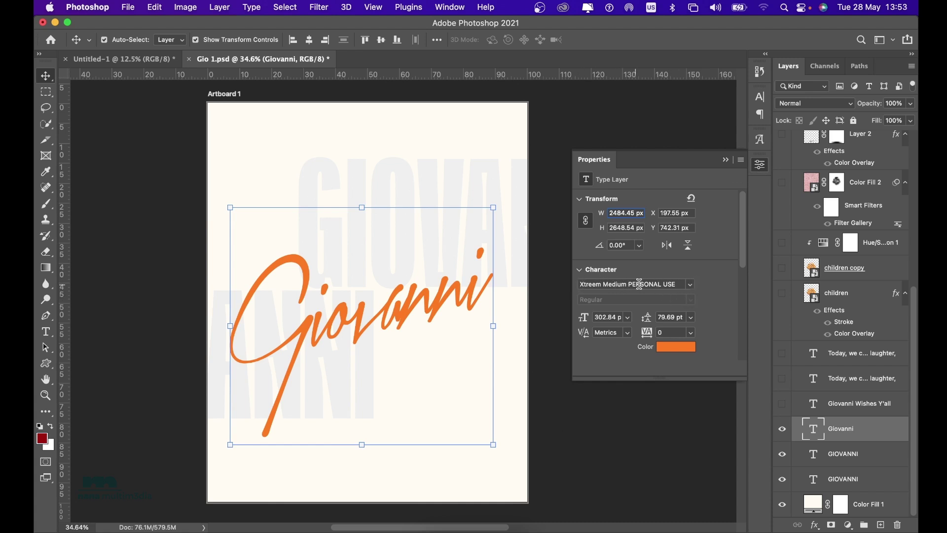
{"action": "left_click", "coordinate": [726, 160]}
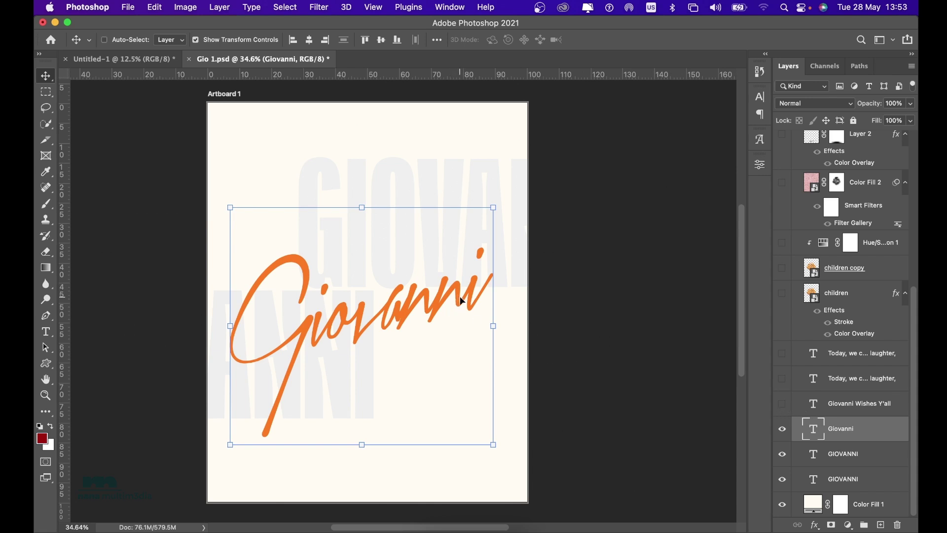
- Try skewing the orange script name, shifting its upper edge left and its right side downward
{"action": "key", "text": "super+t"}
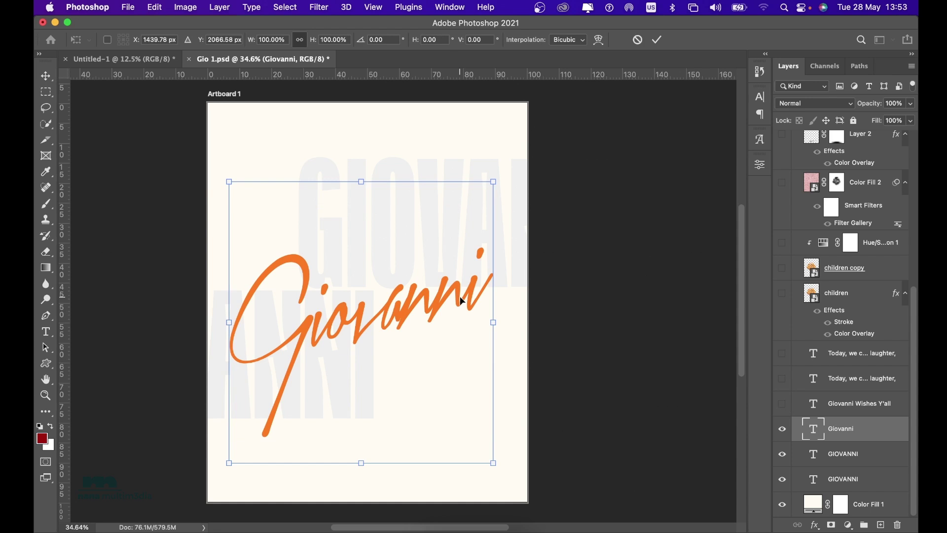
{"action": "right_click", "coordinate": [462, 301]}
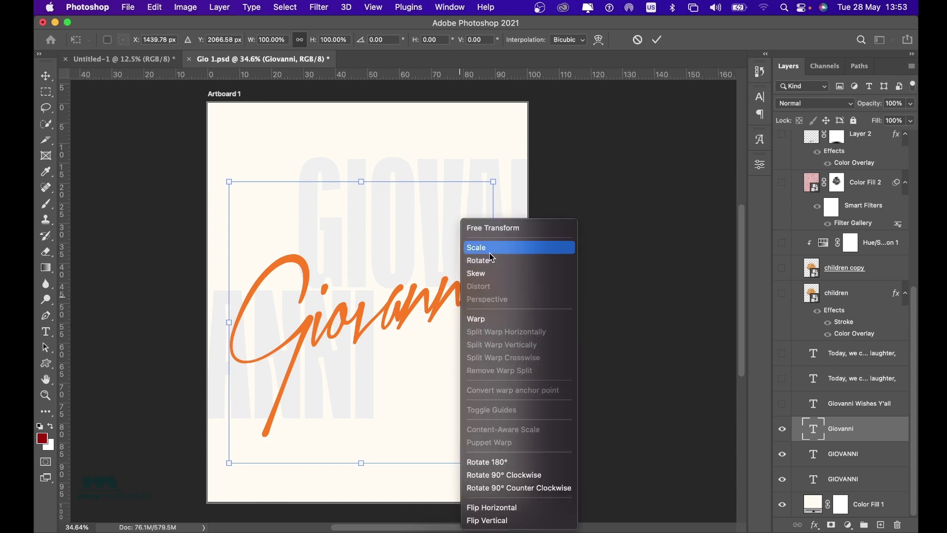
{"action": "left_click", "coordinate": [512, 275]}
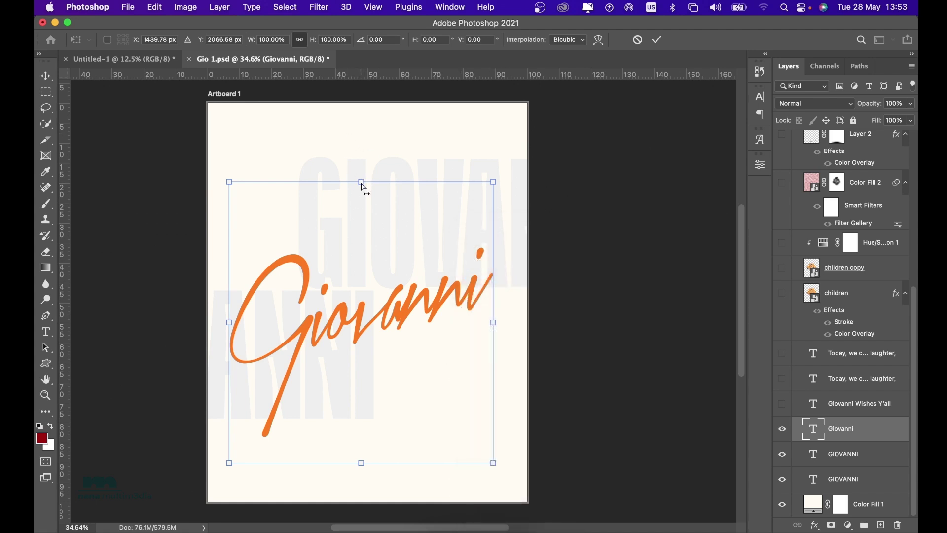
{"action": "left_click_drag", "start_coordinate": [364, 186], "coordinate": [331, 192]}
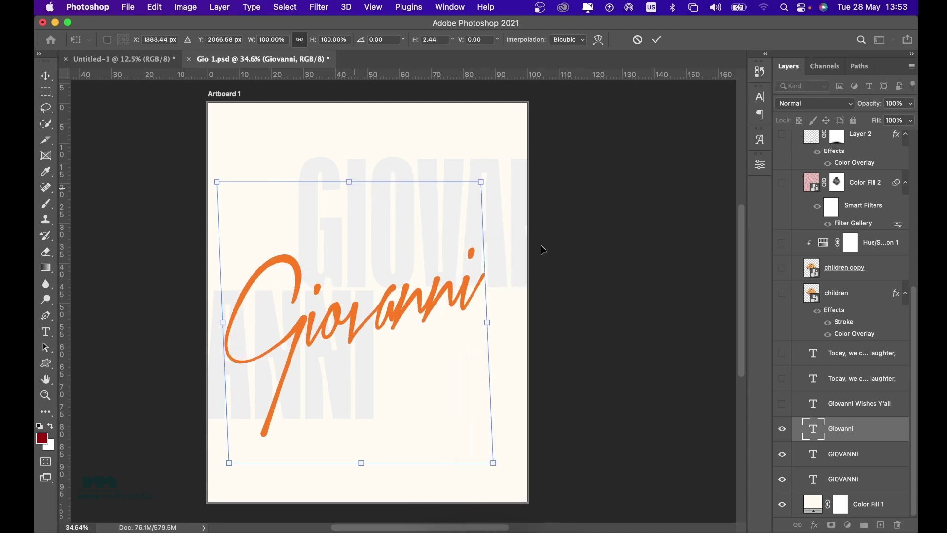
{"action": "left_click_drag", "start_coordinate": [491, 323], "coordinate": [500, 383]}
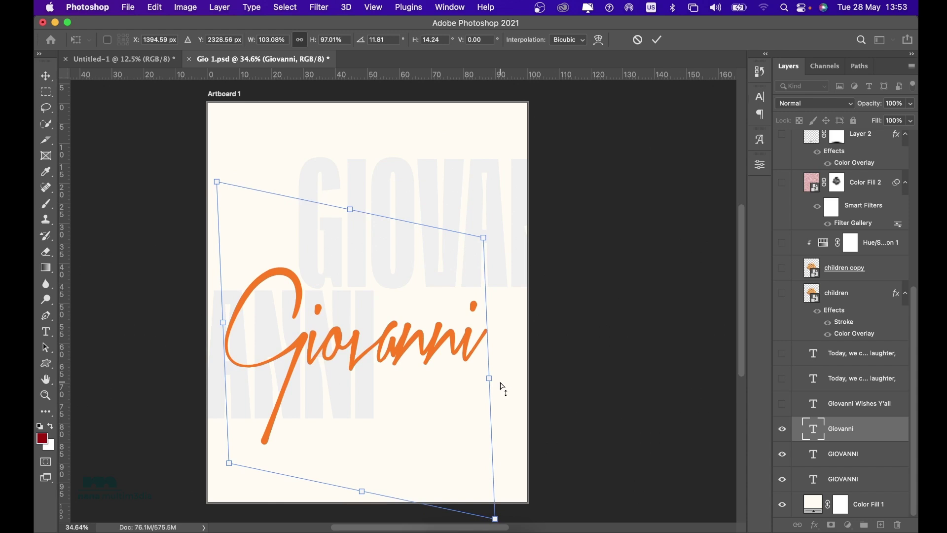
{"action": "key", "text": "Return"}
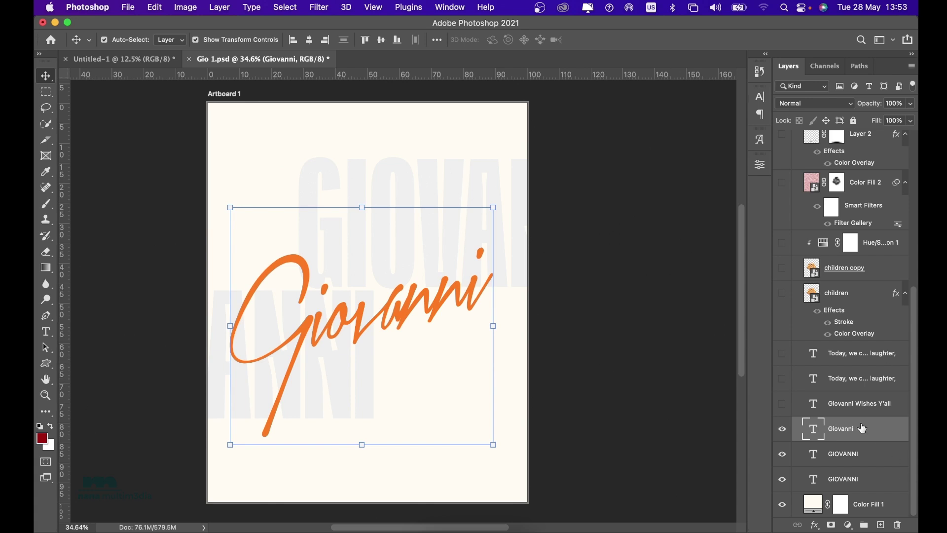
- Show the small script greeting layer and the lower "Today, we celebrate" paragraph layer
{"action": "left_click", "coordinate": [783, 404]}
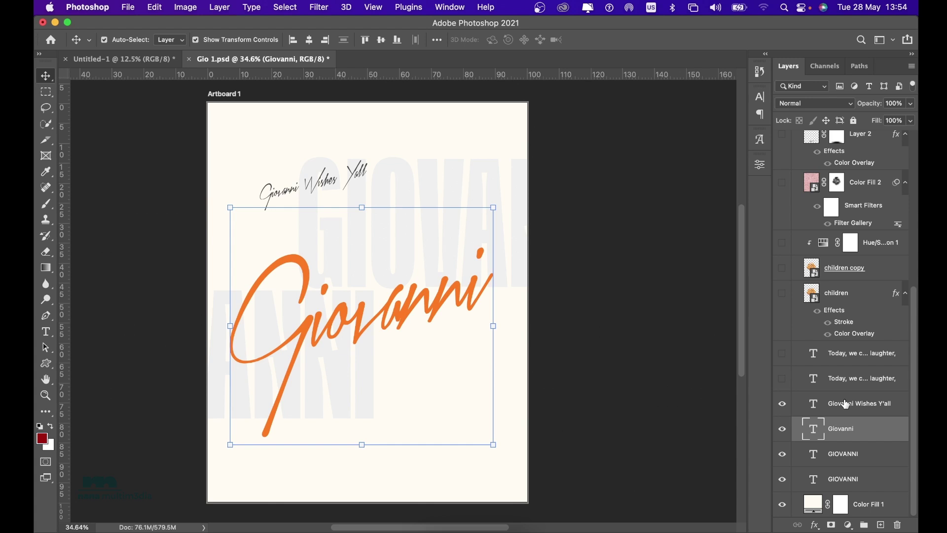
{"action": "left_click", "coordinate": [863, 379]}
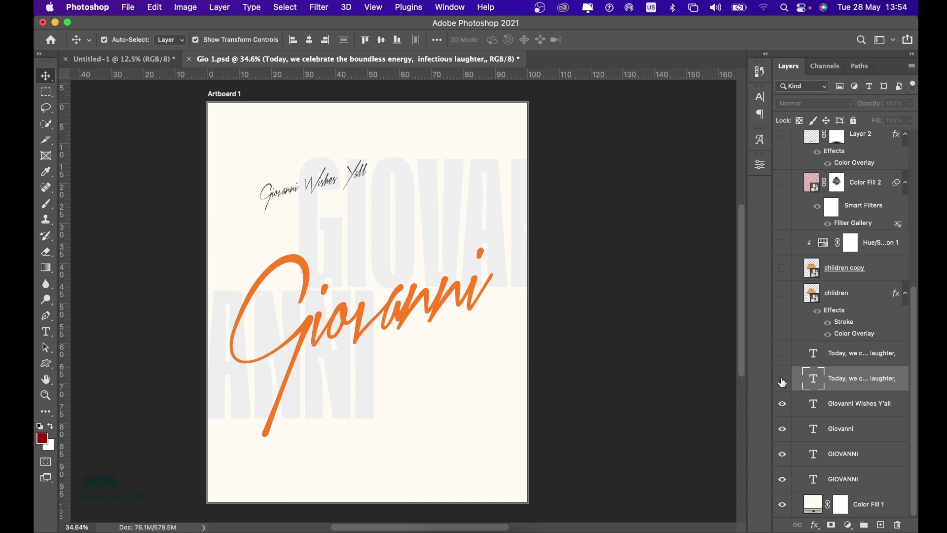
{"action": "left_click", "coordinate": [783, 378]}
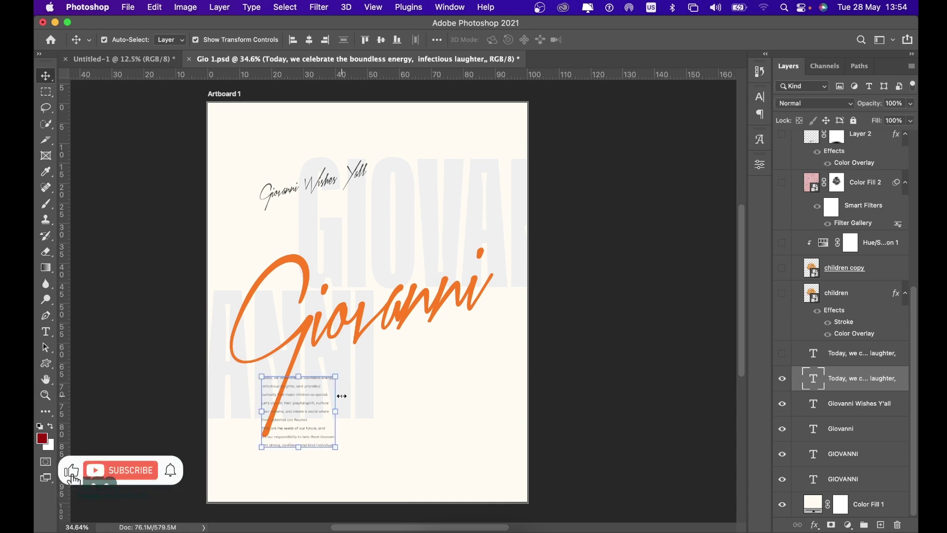
- Examine the lower paragraph's text up close and check its font and character settings
{"action": "scroll", "coordinate": [342, 394], "scroll_direction": "up", "scroll_amount": 5}
{"action": "scroll", "coordinate": [341, 394], "scroll_direction": "up", "scroll_amount": 2}
{"action": "scroll", "coordinate": [342, 395], "scroll_direction": "down", "scroll_amount": 2}
{"action": "scroll", "coordinate": [341, 394], "scroll_direction": "left", "scroll_amount": 3}
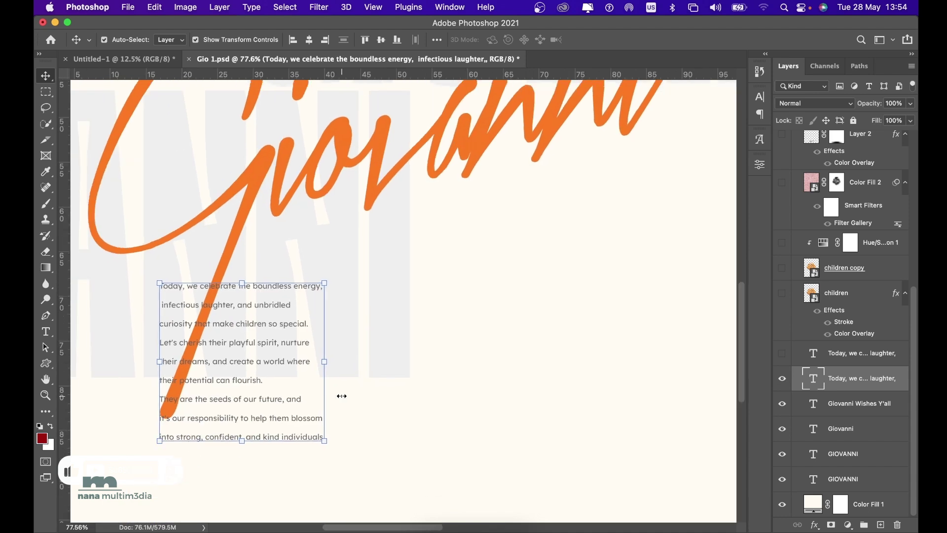
{"action": "left_click", "coordinate": [759, 164]}
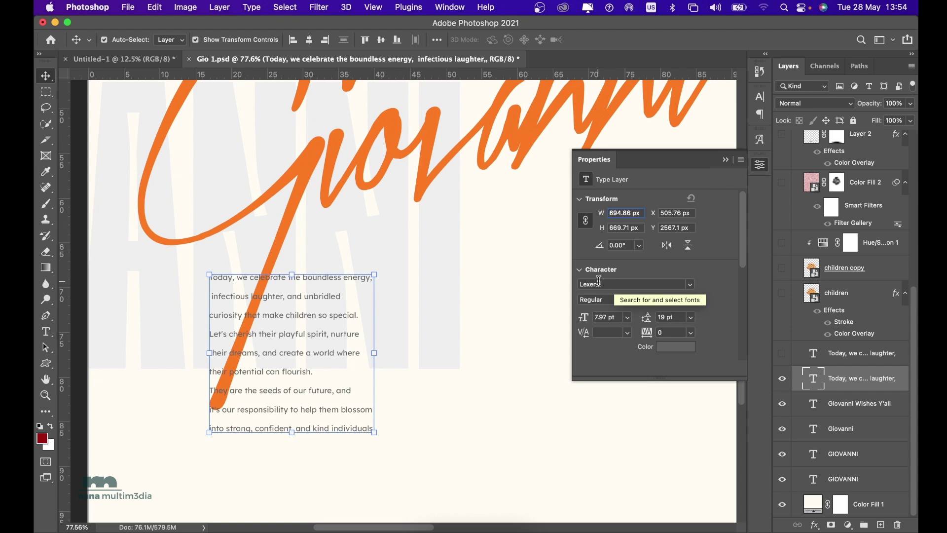
{"action": "left_click", "coordinate": [723, 160]}
{"action": "scroll", "coordinate": [544, 241], "scroll_direction": "down", "scroll_amount": 5}
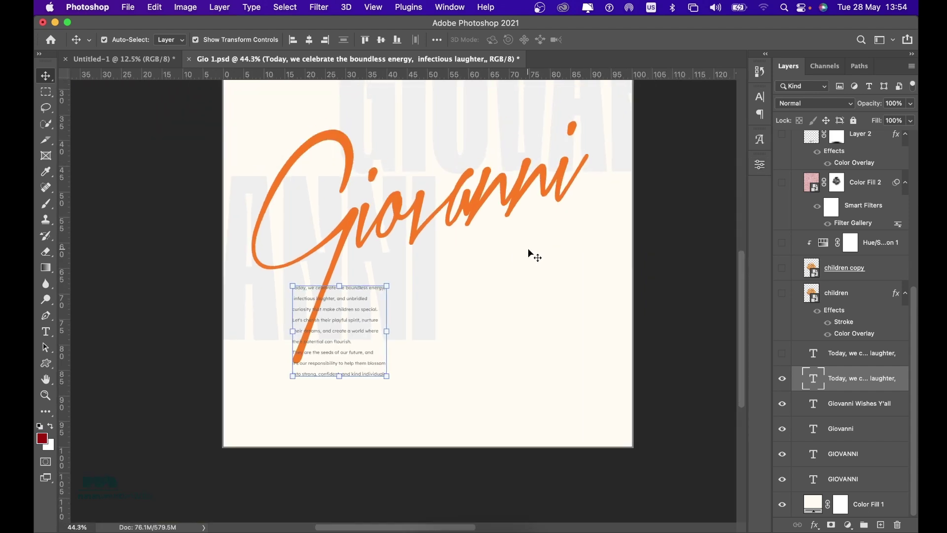
{"action": "scroll", "coordinate": [534, 255], "scroll_direction": "up", "scroll_amount": 2}
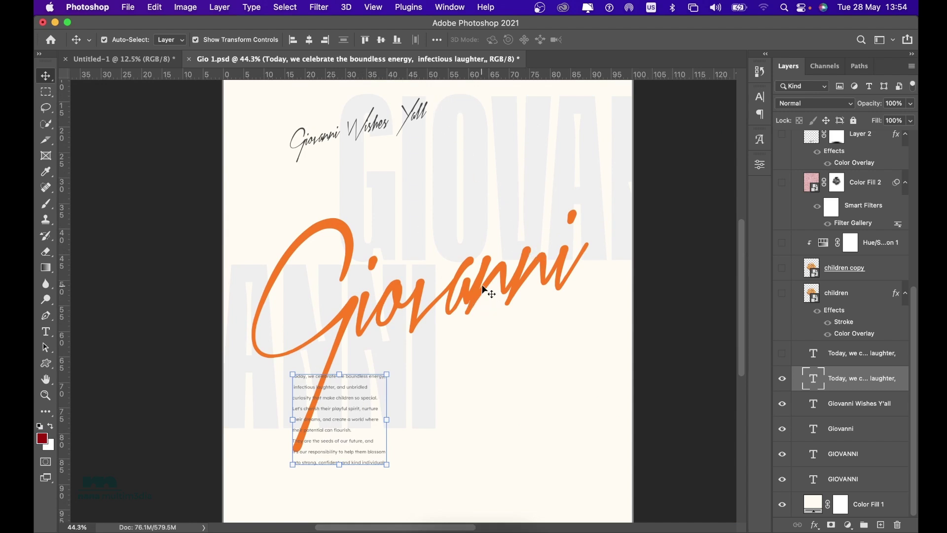
- Show the faded "Today, we celebrate" paragraph near the artboard's upper right and select the children layer
{"action": "left_click", "coordinate": [783, 355]}
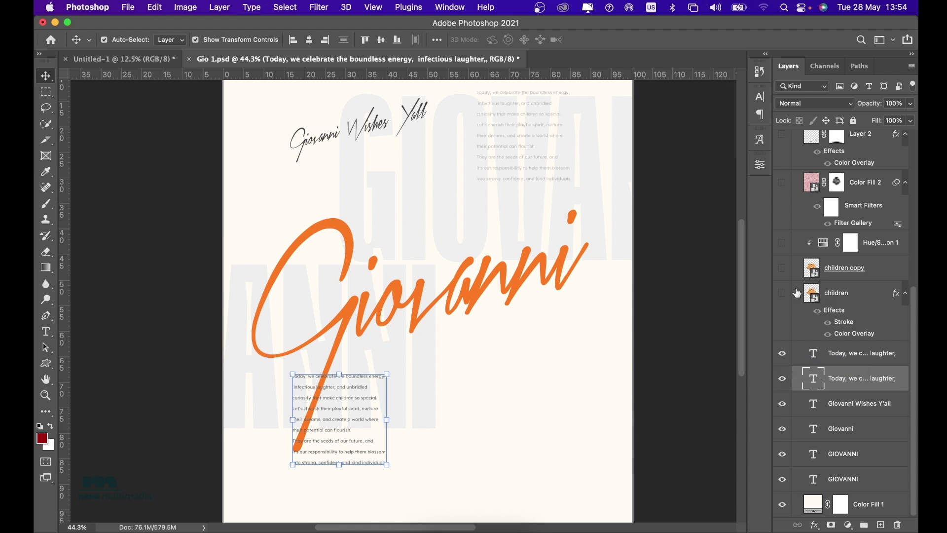
{"action": "left_click", "coordinate": [847, 292]}
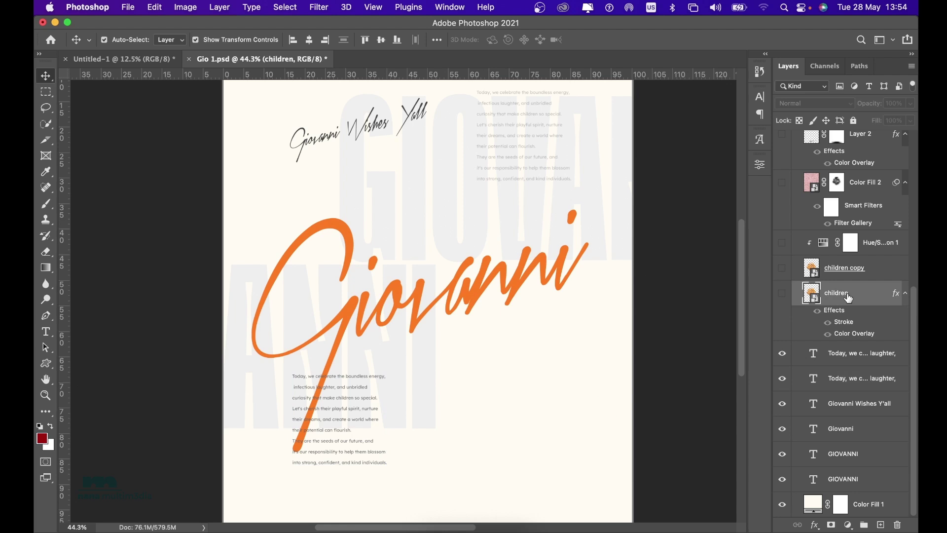
- Show the children and children copy layers, briefly hiding the children layer to compare the lettering without its white outline
{"action": "left_click", "coordinate": [783, 293]}
{"action": "left_click", "coordinate": [782, 268]}
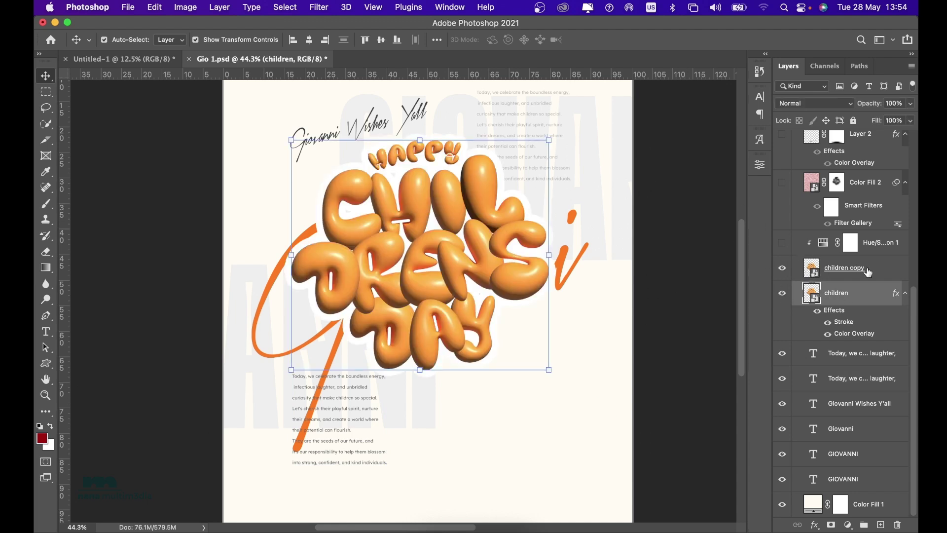
{"action": "left_click", "coordinate": [816, 267]}
{"action": "left_click", "coordinate": [783, 293]}
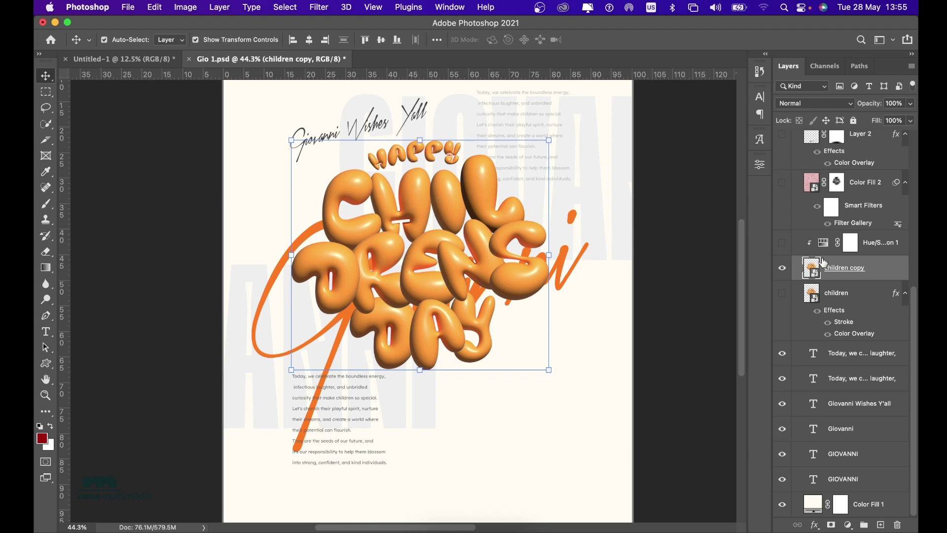
{"action": "left_click", "coordinate": [845, 294]}
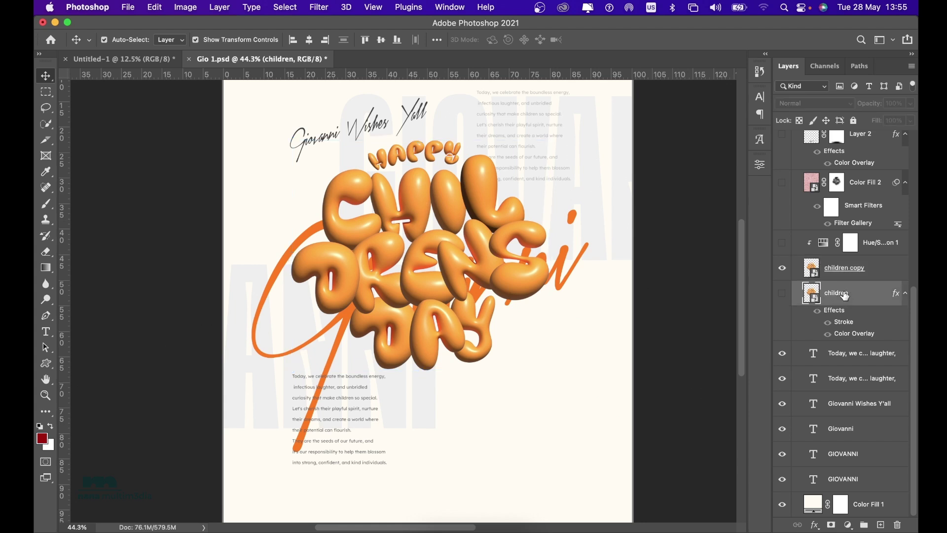
{"action": "left_click", "coordinate": [783, 293]}
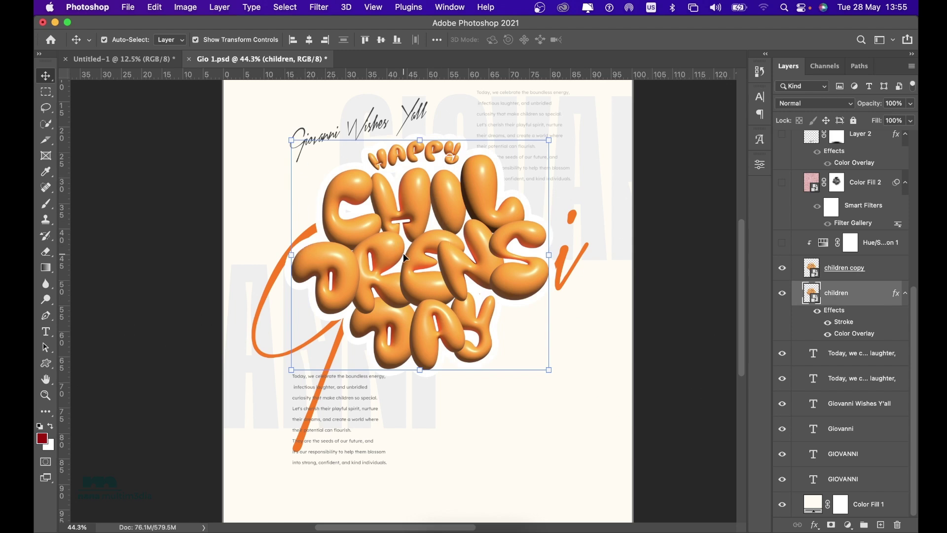
- Check the children layer's Color Overlay and Stroke settings, switching the stroke off and back on to compare
{"action": "double_click", "coordinate": [886, 300]}
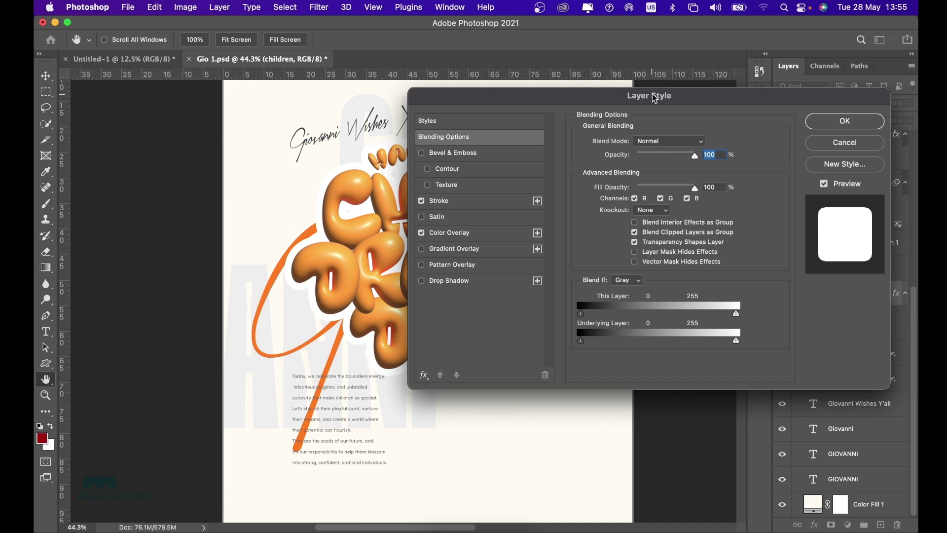
{"action": "left_click", "coordinate": [460, 236]}
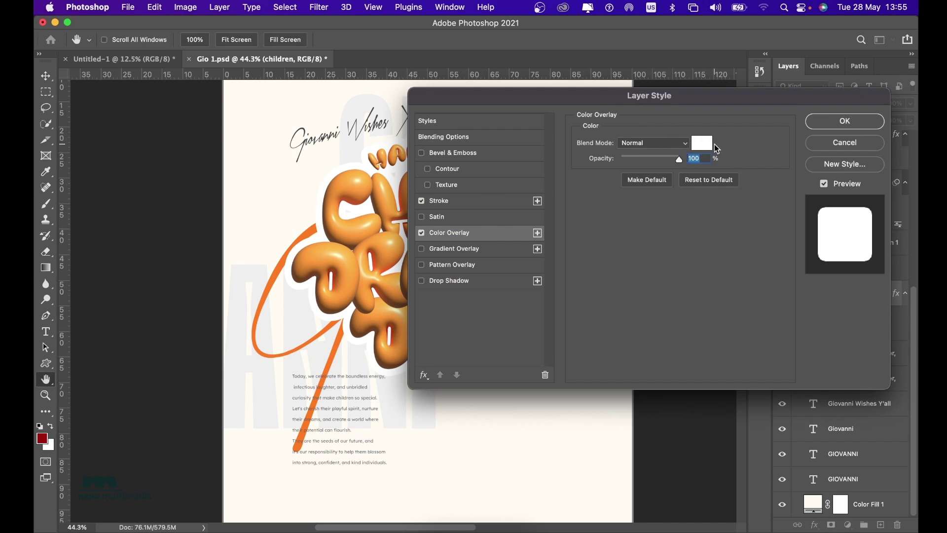
{"action": "left_click", "coordinate": [479, 204]}
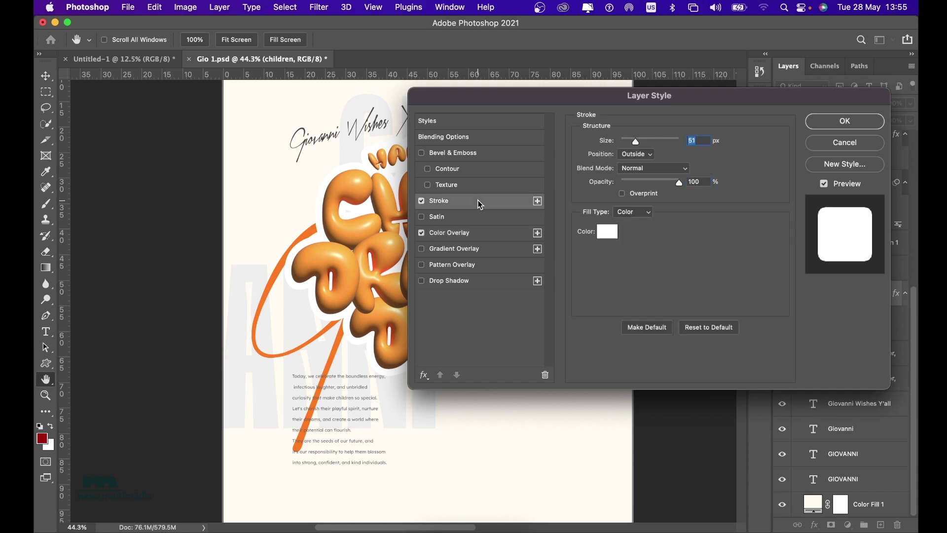
{"action": "left_click", "coordinate": [421, 202]}
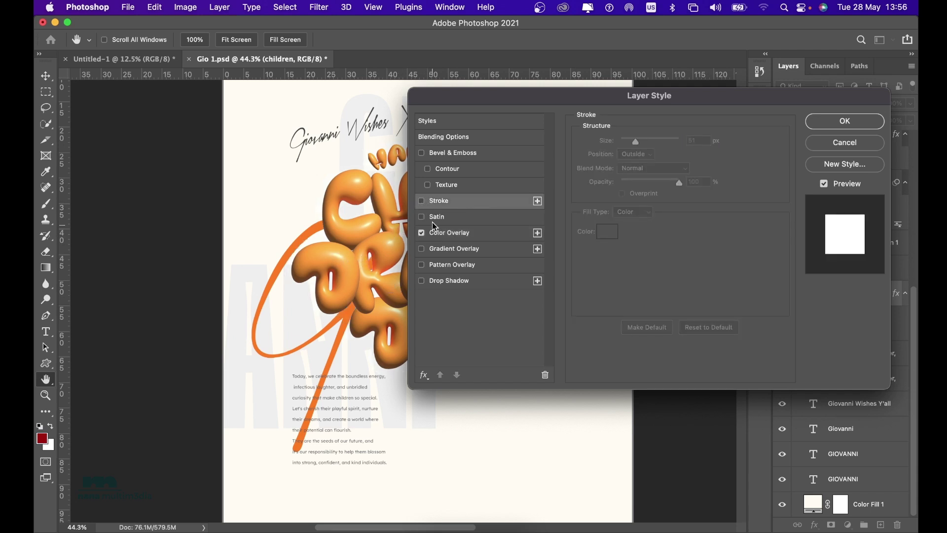
{"action": "left_click", "coordinate": [422, 202]}
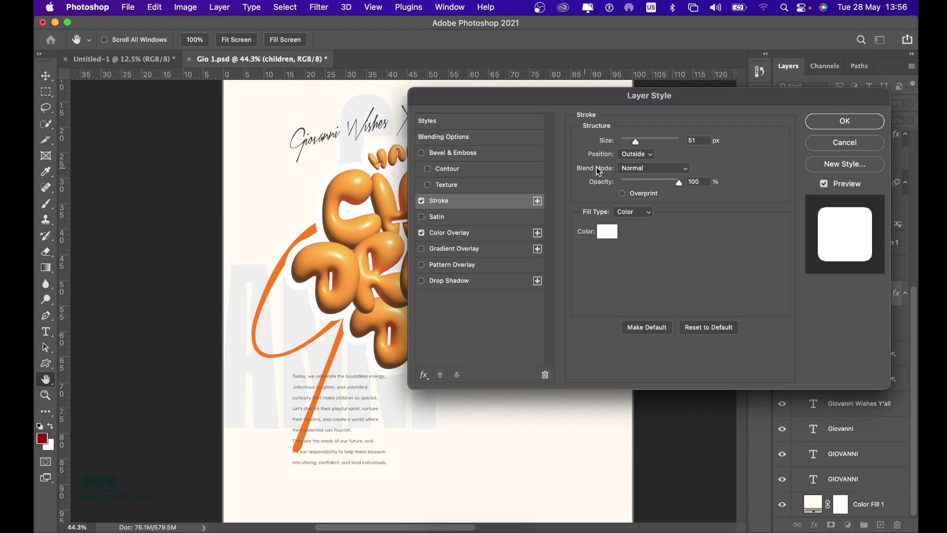
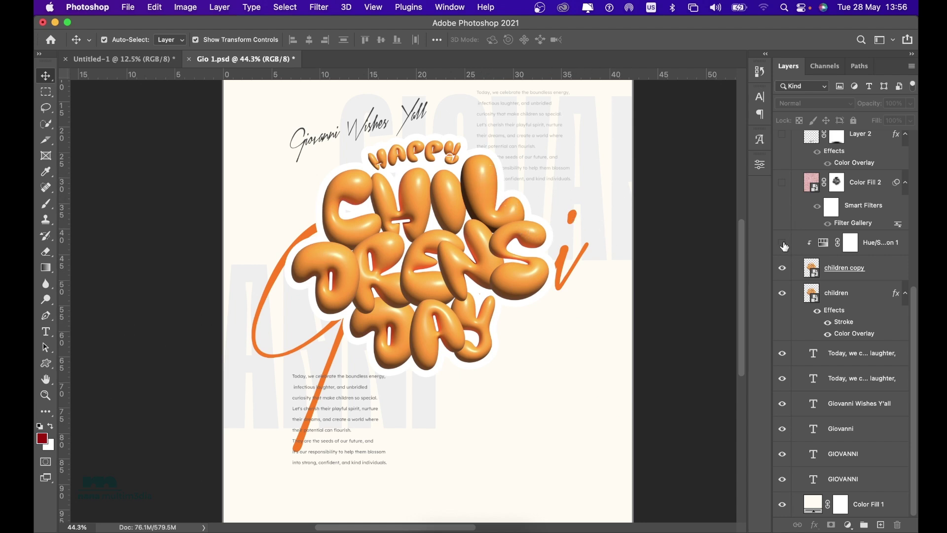
- Open the Hue/Saturation adjustment above the lettering, release its clipping mask and toggle its visibility to compare its unclipped effect
{"action": "left_click", "coordinate": [886, 251]}
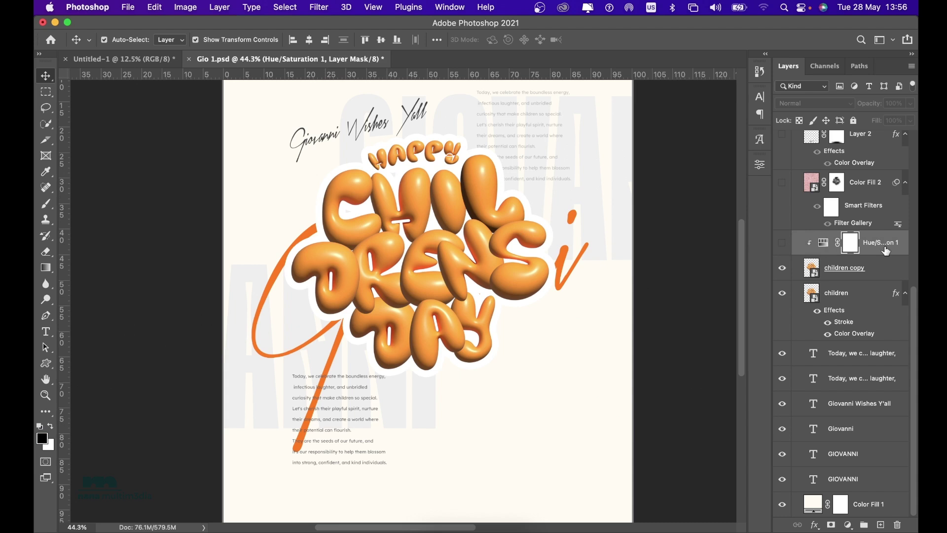
{"action": "double_click", "coordinate": [823, 242]}
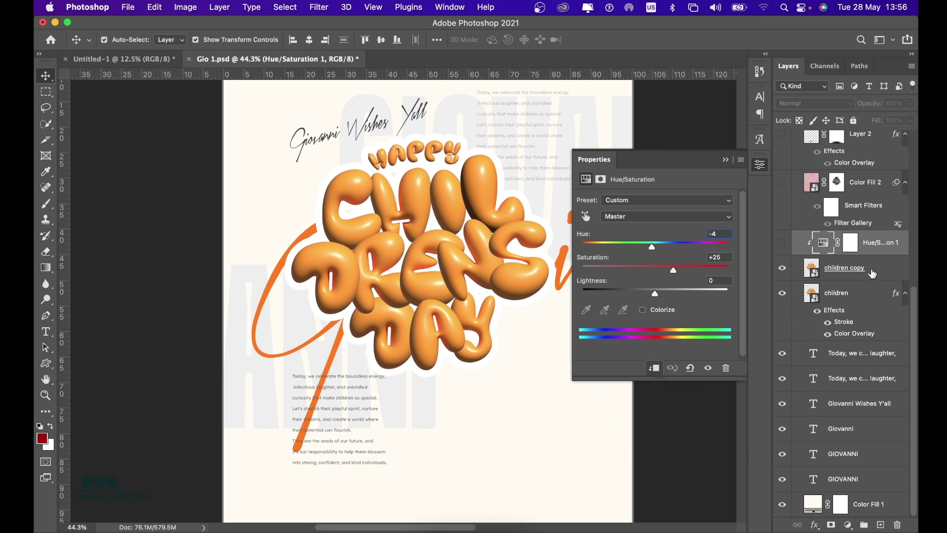
{"action": "right_click", "coordinate": [876, 251]}
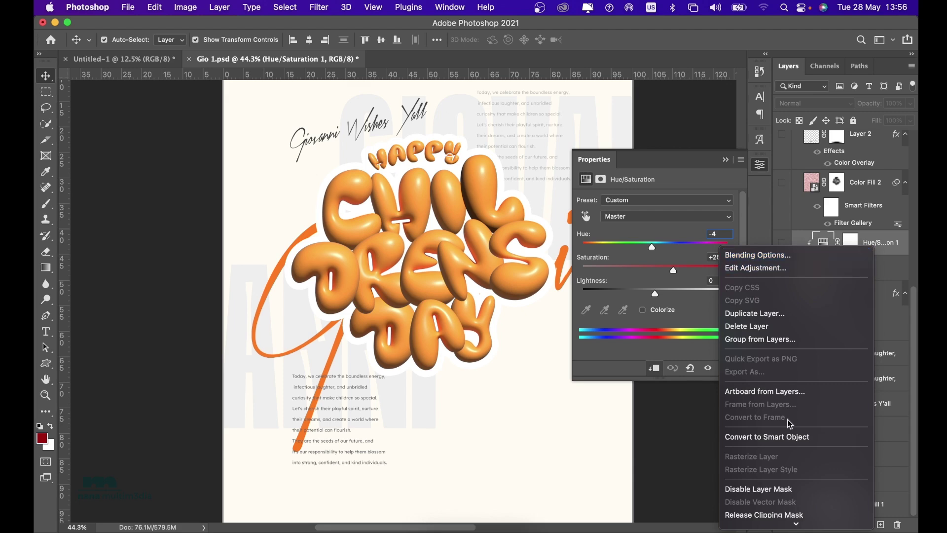
{"action": "mouse_move", "coordinate": [780, 526]}
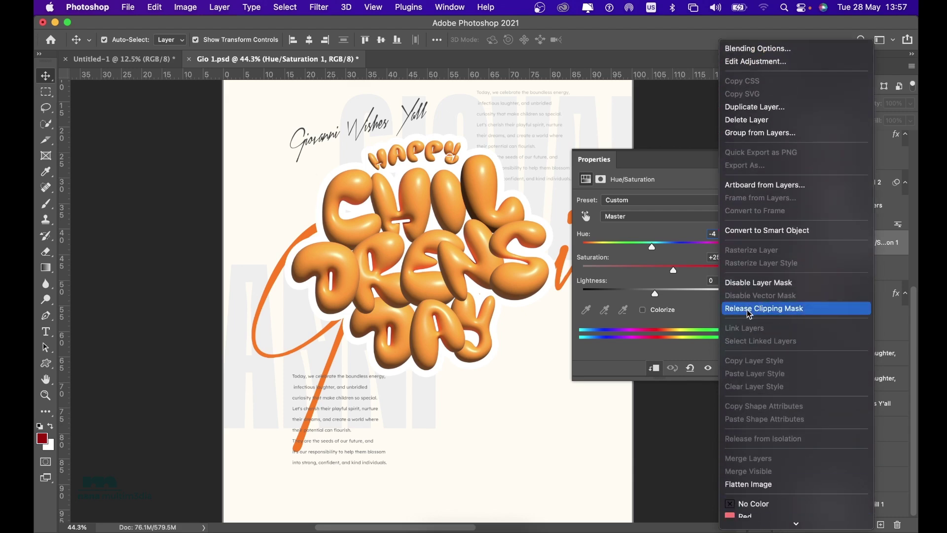
{"action": "left_click", "coordinate": [753, 310]}
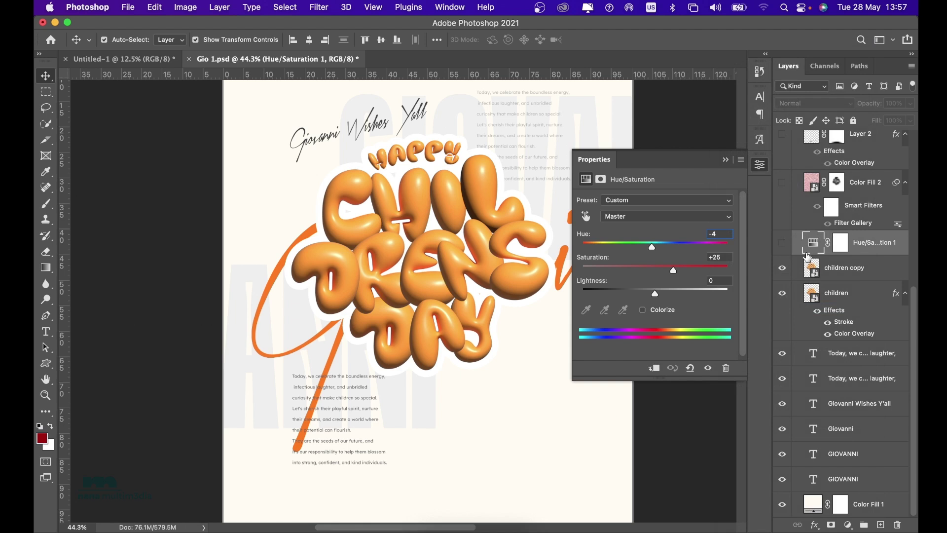
{"action": "left_click", "coordinate": [783, 244]}
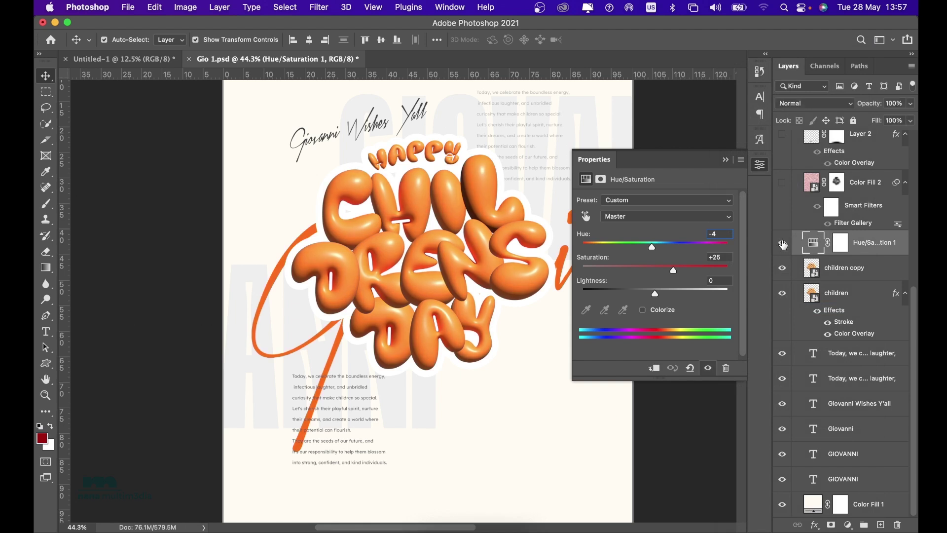
{"action": "left_click", "coordinate": [783, 244]}
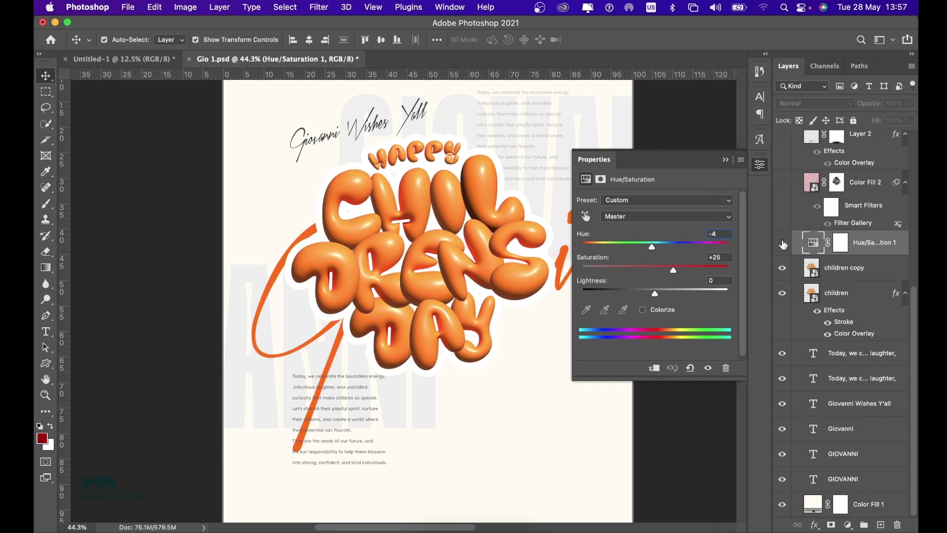
- Clip the Hue/Saturation adjustment to the children copy layer again and make it visible
{"action": "right_click", "coordinate": [856, 243]}
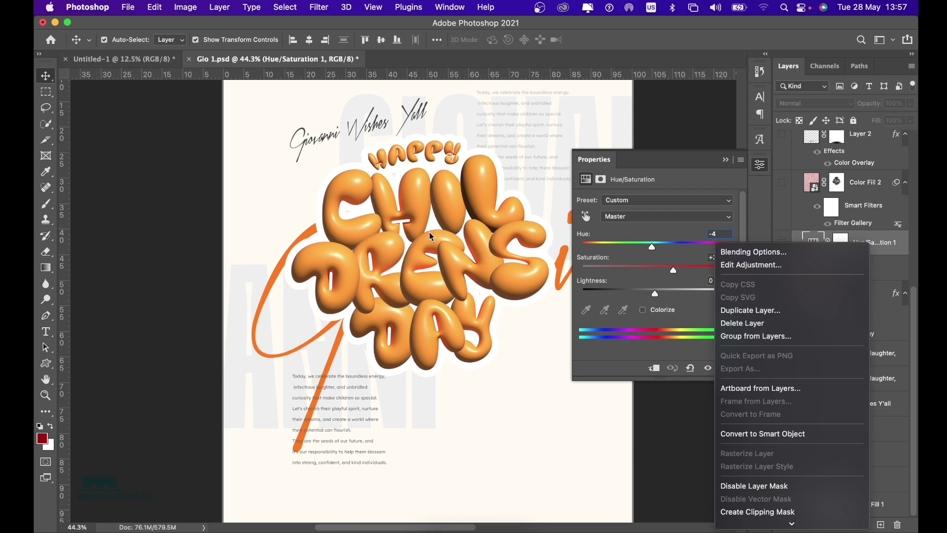
{"action": "mouse_move", "coordinate": [794, 525]}
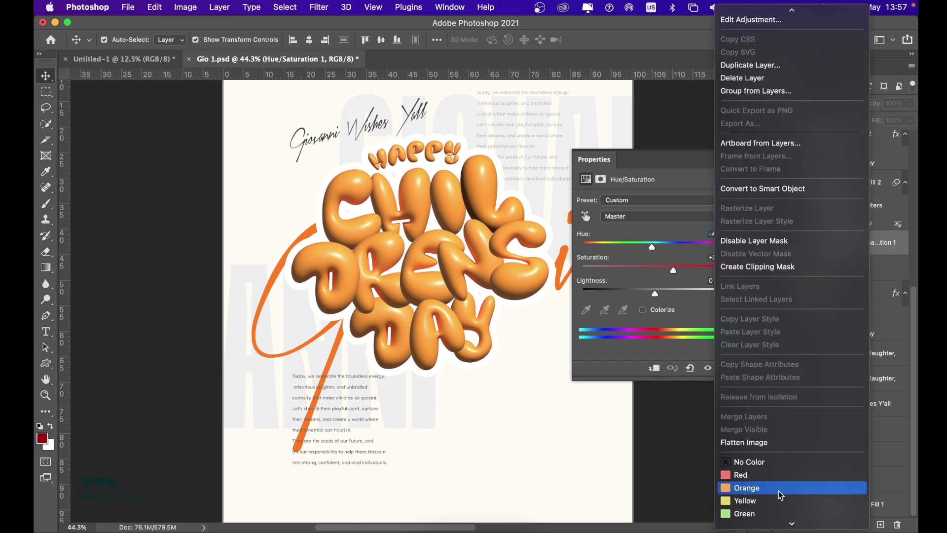
{"action": "left_click", "coordinate": [768, 266]}
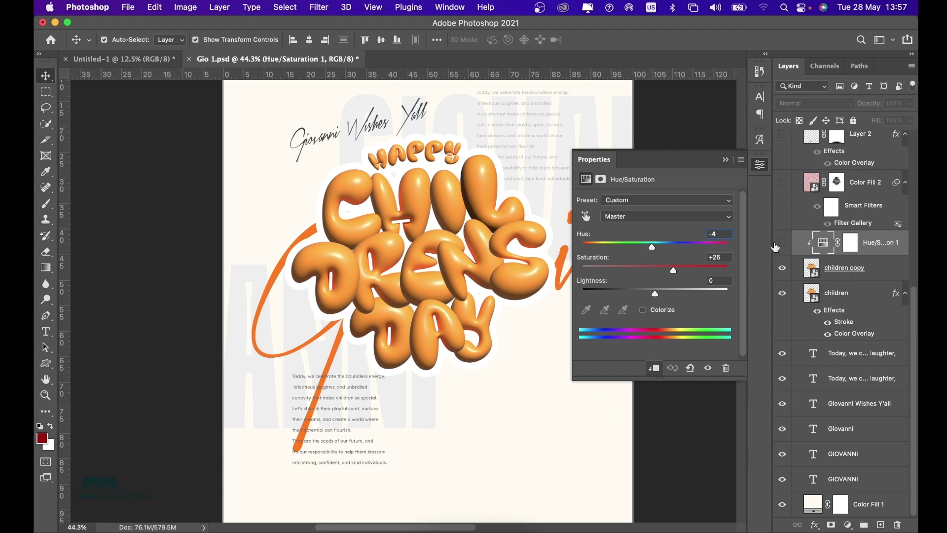
{"action": "left_click", "coordinate": [781, 242]}
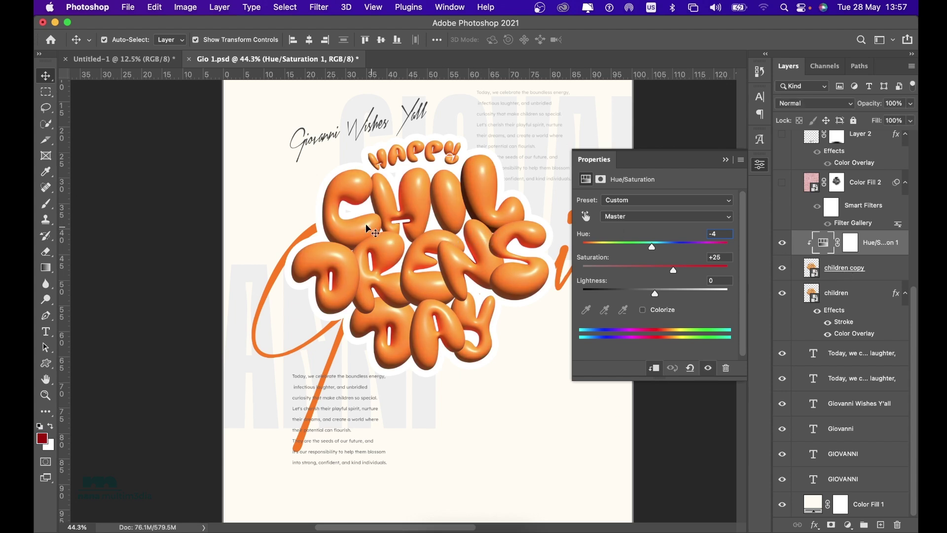
- Show the Color Fill 2 halftone layer over the lettering
{"action": "scroll", "coordinate": [365, 224], "scroll_direction": "right", "scroll_amount": 5}
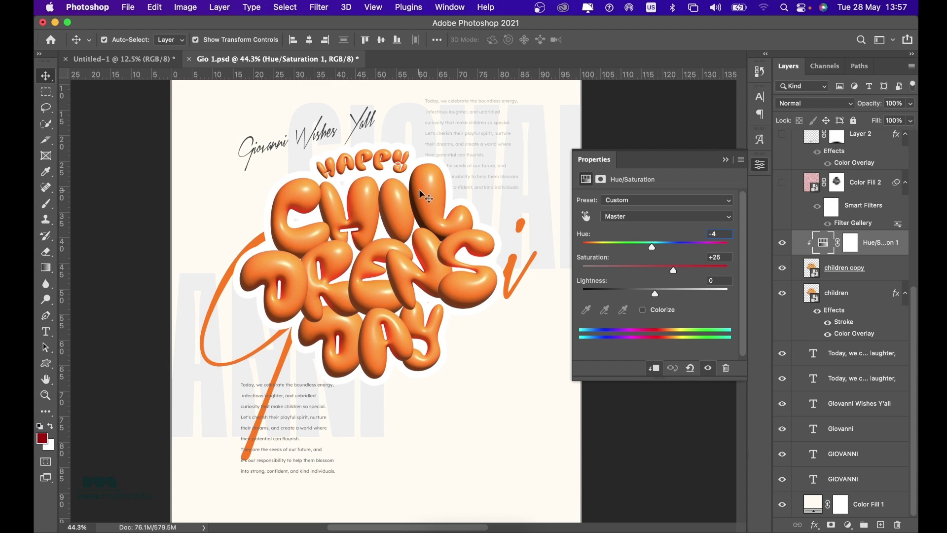
{"action": "scroll", "coordinate": [419, 191], "scroll_direction": "down", "scroll_amount": 1}
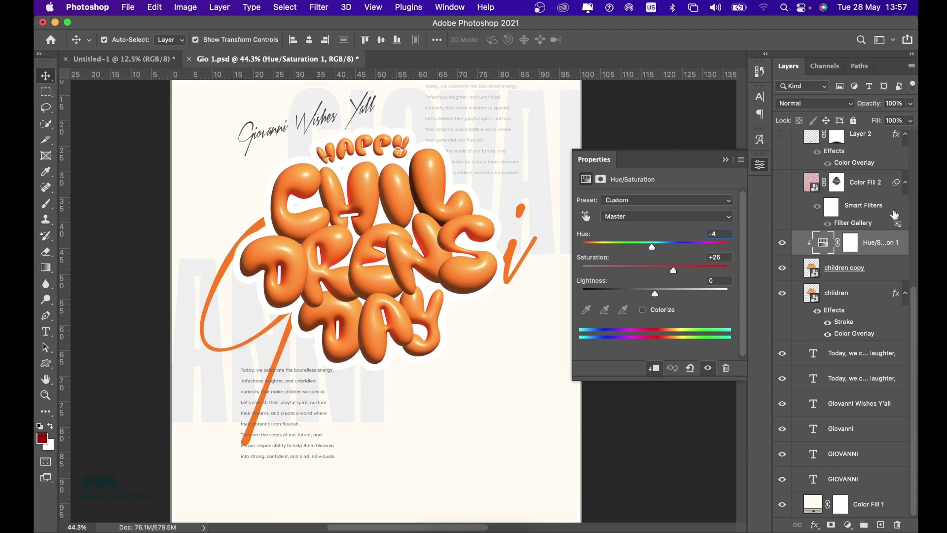
{"action": "scroll", "coordinate": [894, 213], "scroll_direction": "up", "scroll_amount": 6}
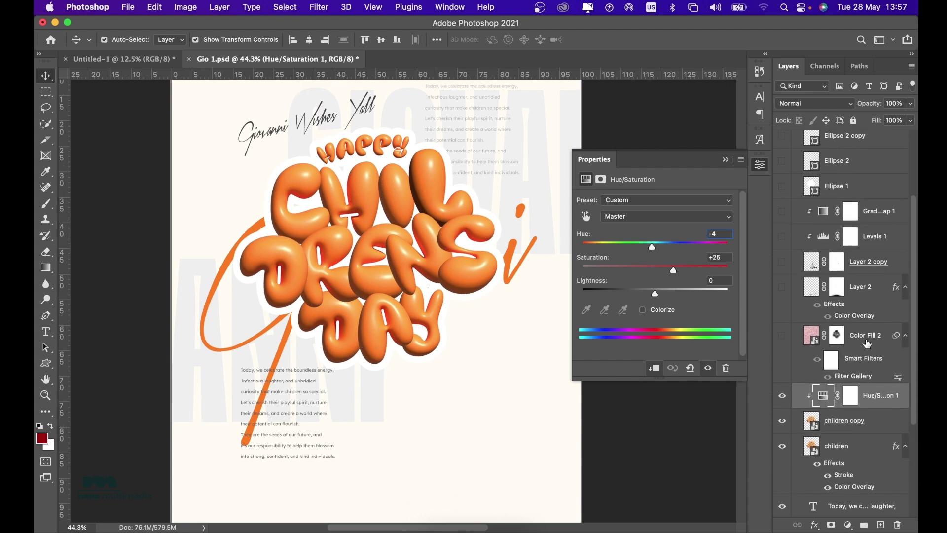
{"action": "left_click", "coordinate": [782, 336]}
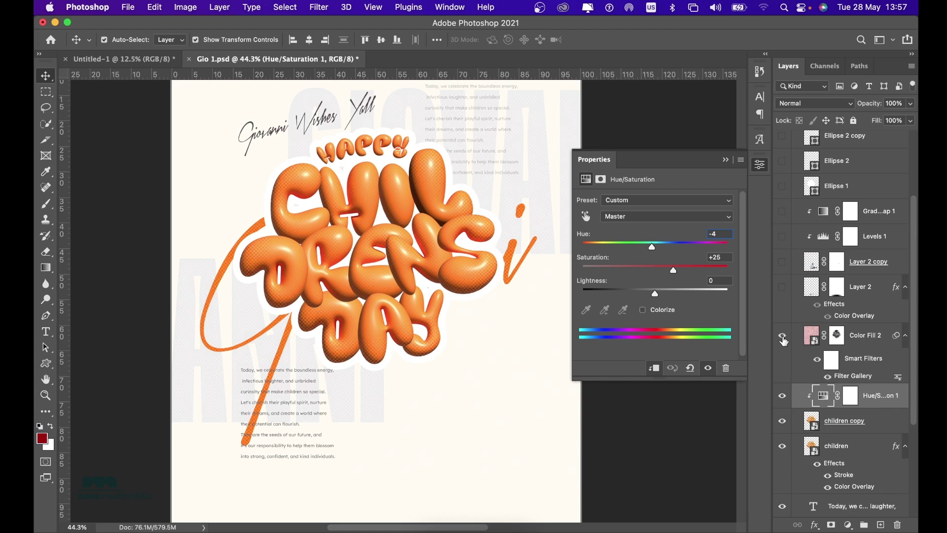
- Add a solid colour fill layer in dark red #9e0100 directly above the Hue/Saturation adjustment
{"action": "left_click", "coordinate": [848, 525]}
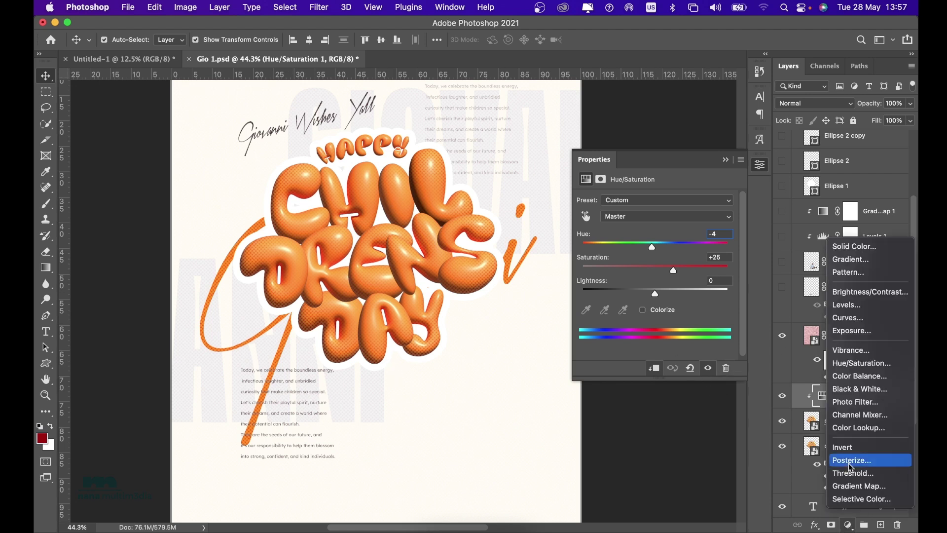
{"action": "left_click", "coordinate": [851, 247]}
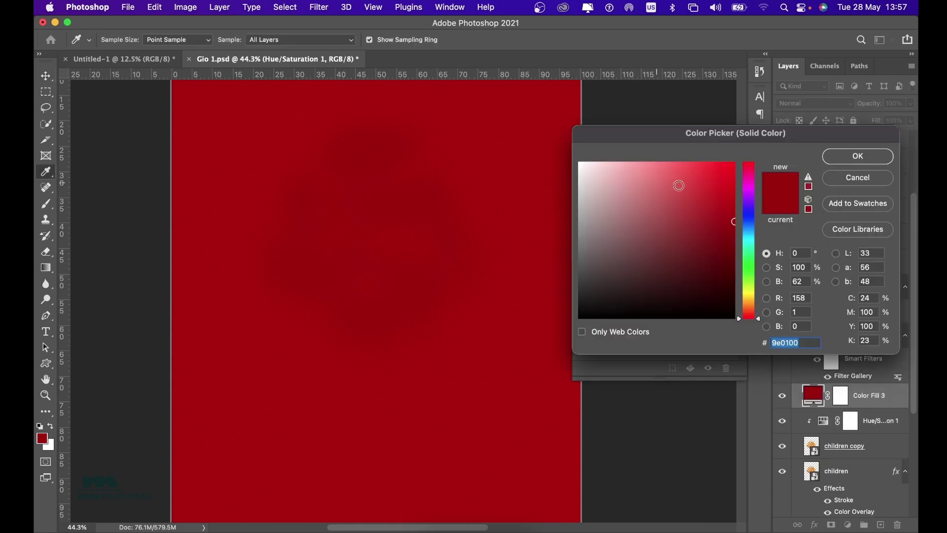
{"action": "left_click", "coordinate": [858, 159]}
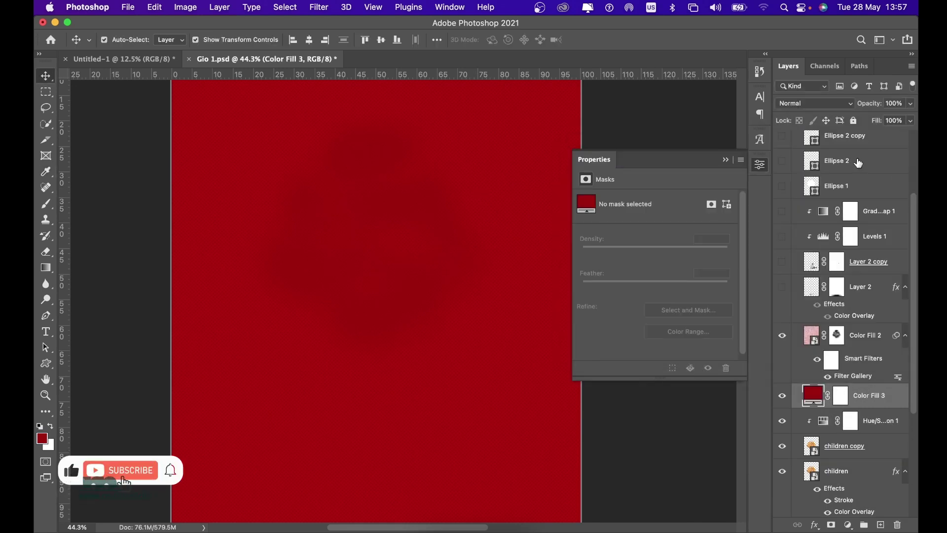
- Convert the red fill to a smart object for the Filter Gallery, turning Cutout off and the dotted Halftone Pattern on
{"action": "left_click", "coordinate": [319, 8]}
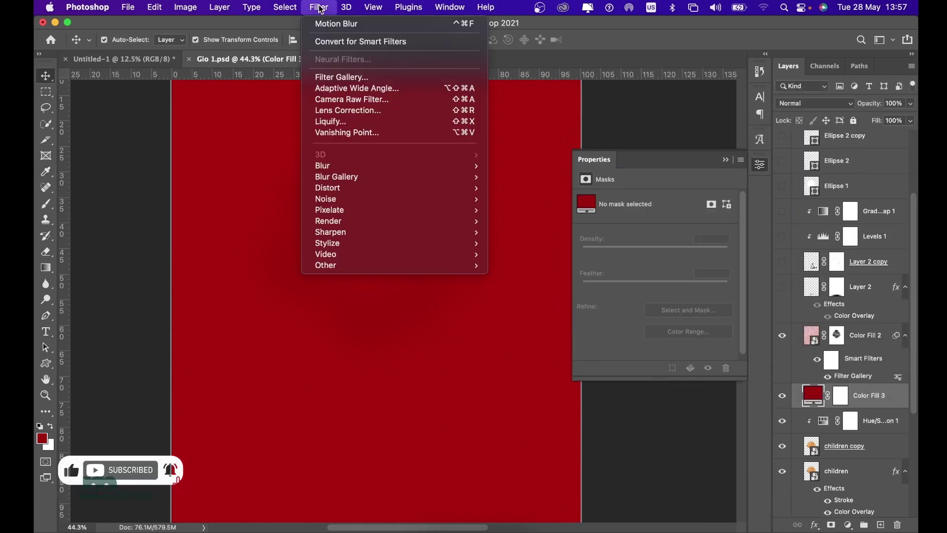
{"action": "left_click", "coordinate": [350, 79]}
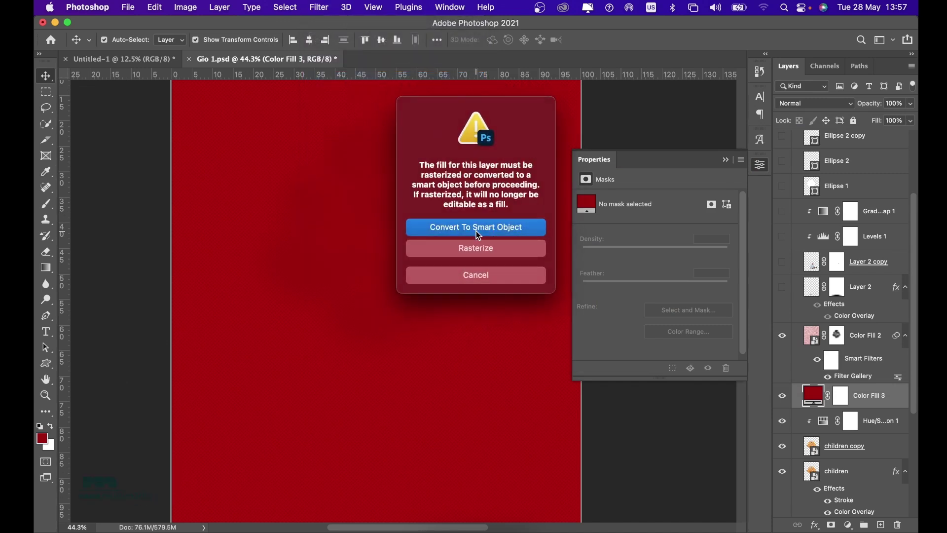
{"action": "left_click", "coordinate": [477, 233]}
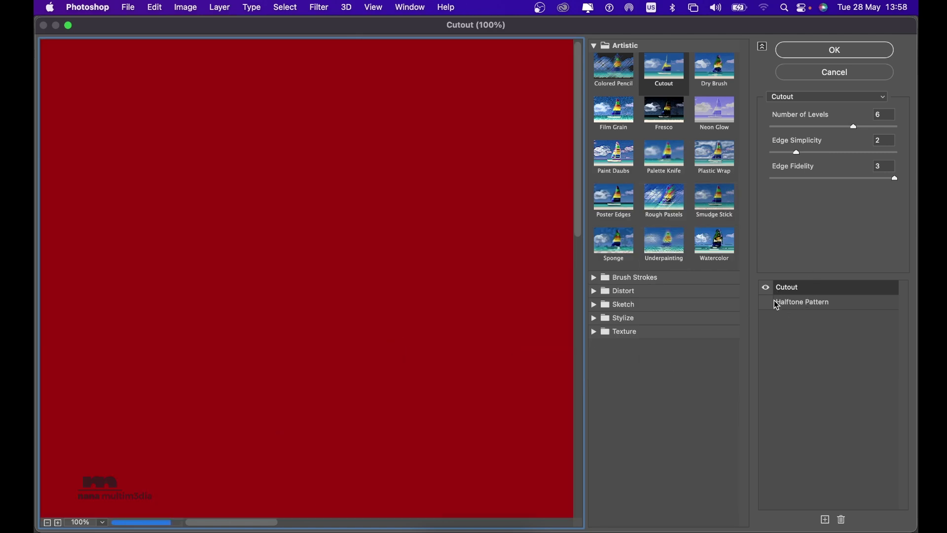
{"action": "left_click", "coordinate": [766, 287]}
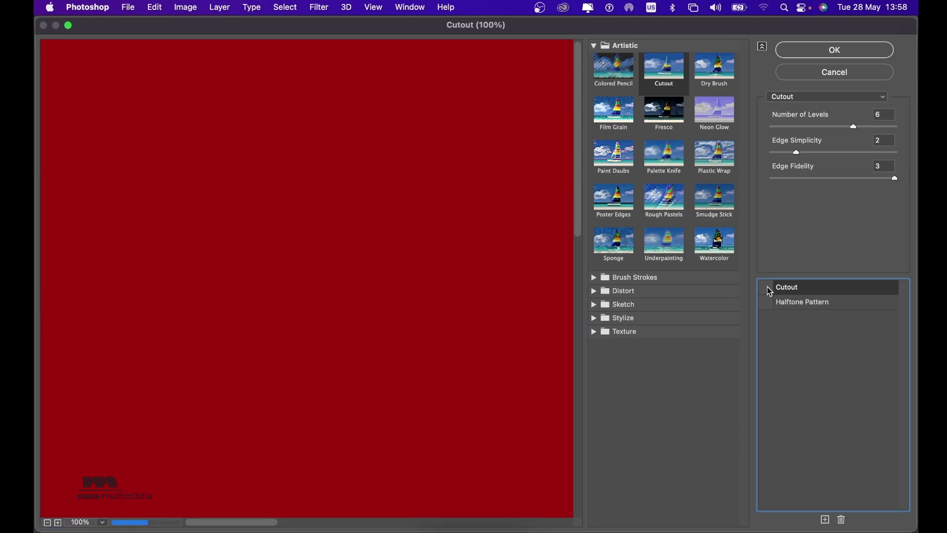
{"action": "left_click", "coordinate": [813, 305]}
{"action": "left_click", "coordinate": [767, 302]}
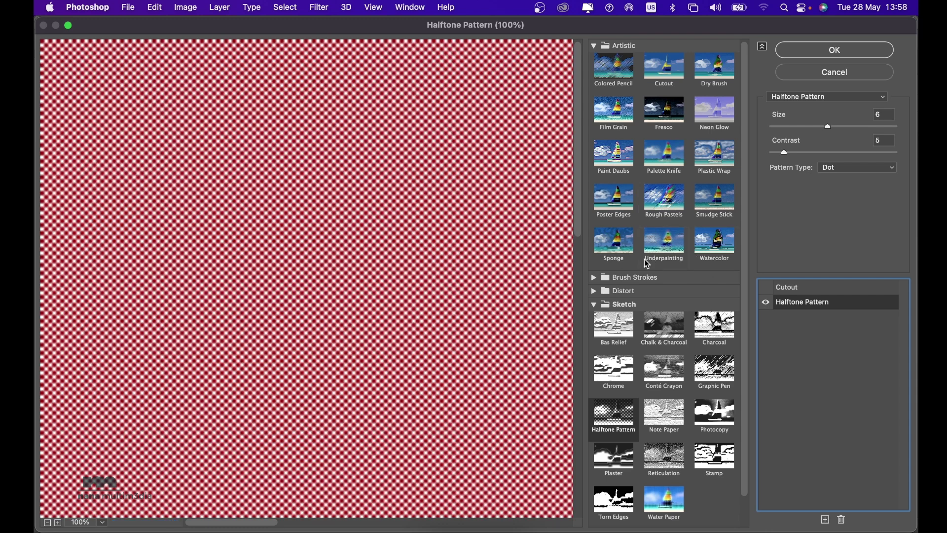
- Collapse the Sketch and Artistic filter categories in the Filter Gallery
{"action": "scroll", "coordinate": [646, 395], "scroll_direction": "down", "scroll_amount": 2}
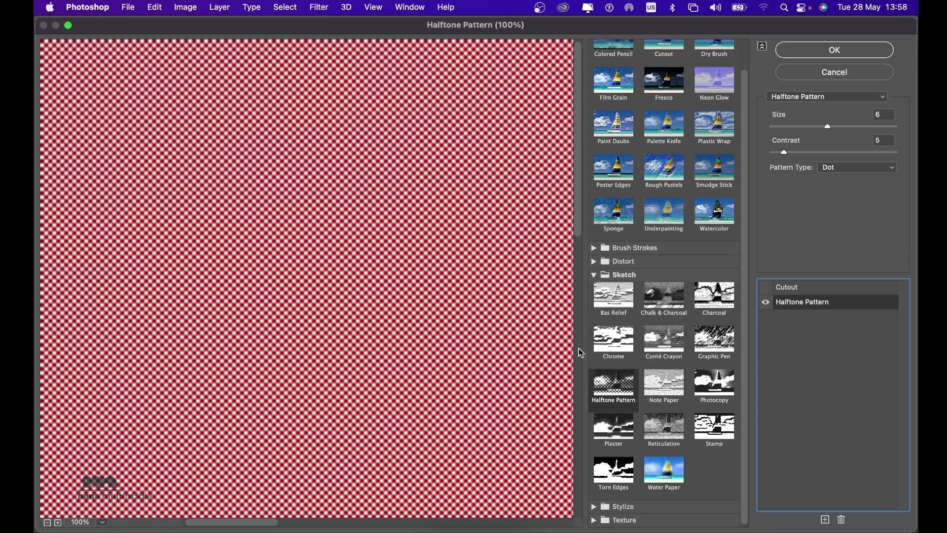
{"action": "left_click", "coordinate": [594, 275]}
{"action": "left_click", "coordinate": [595, 47]}
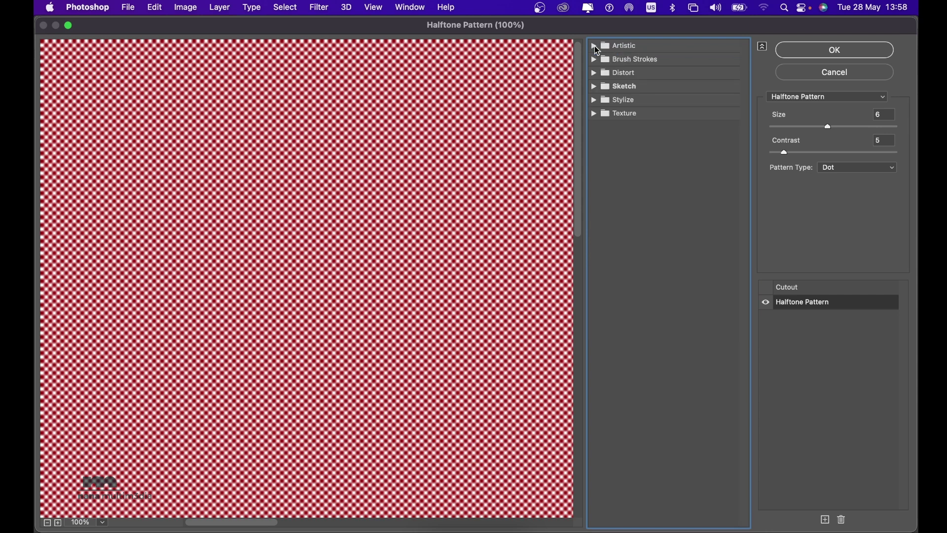
- Preview the Sketch category's Halftone Pattern on the red fill with the Circle and Line pattern types
{"action": "left_click", "coordinate": [597, 100]}
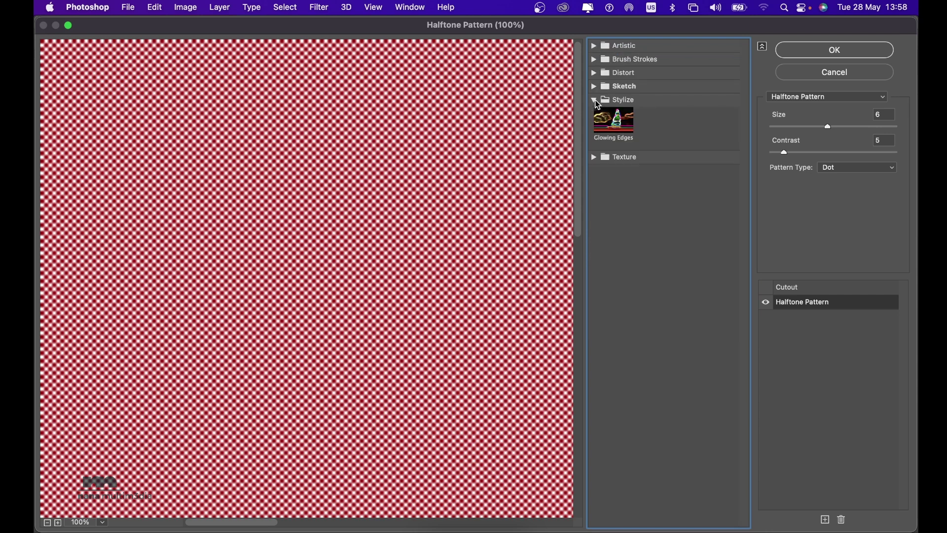
{"action": "left_click", "coordinate": [595, 87]}
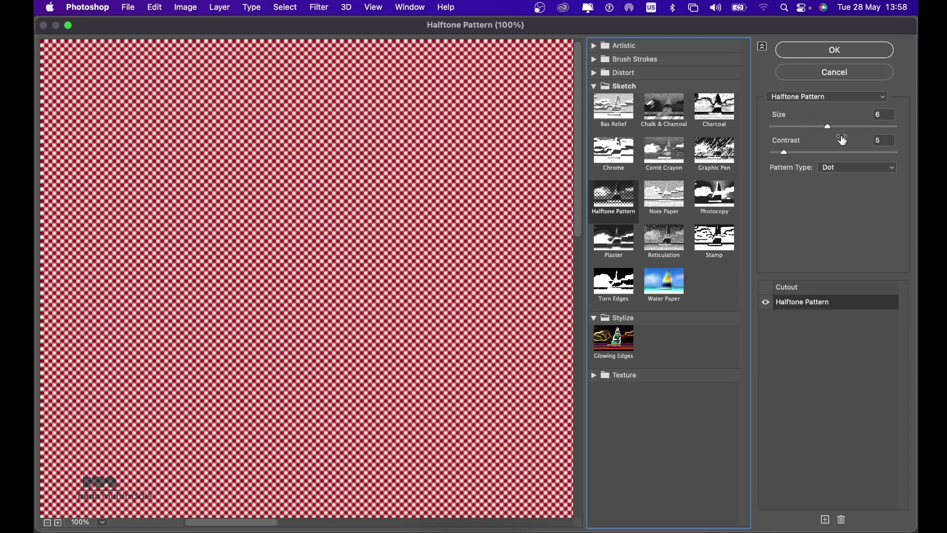
{"action": "mouse_move", "coordinate": [830, 127]}
{"action": "left_mouse_down"}
{"action": "mouse_move", "coordinate": [795, 127]}
{"action": "mouse_move", "coordinate": [838, 135]}
{"action": "left_mouse_up"}
{"action": "left_click", "coordinate": [860, 169]}
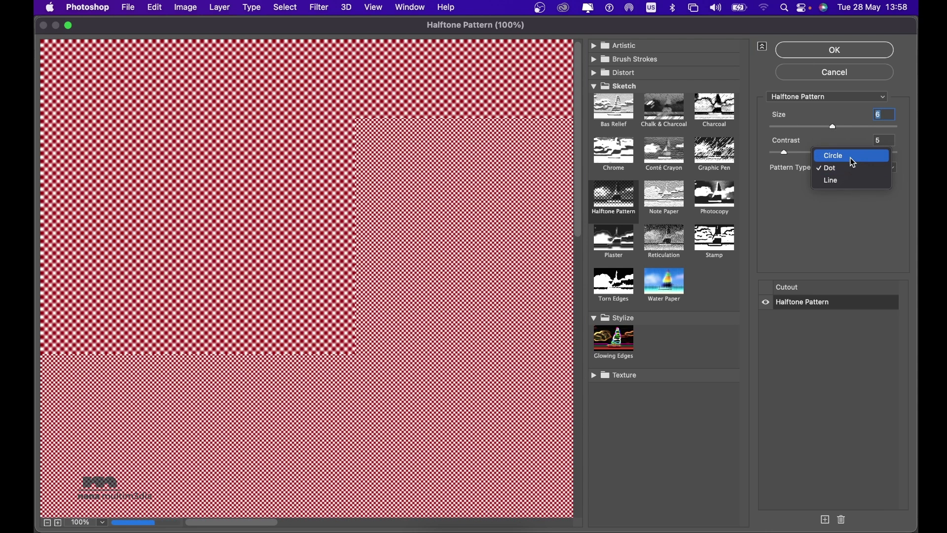
{"action": "left_click", "coordinate": [853, 157]}
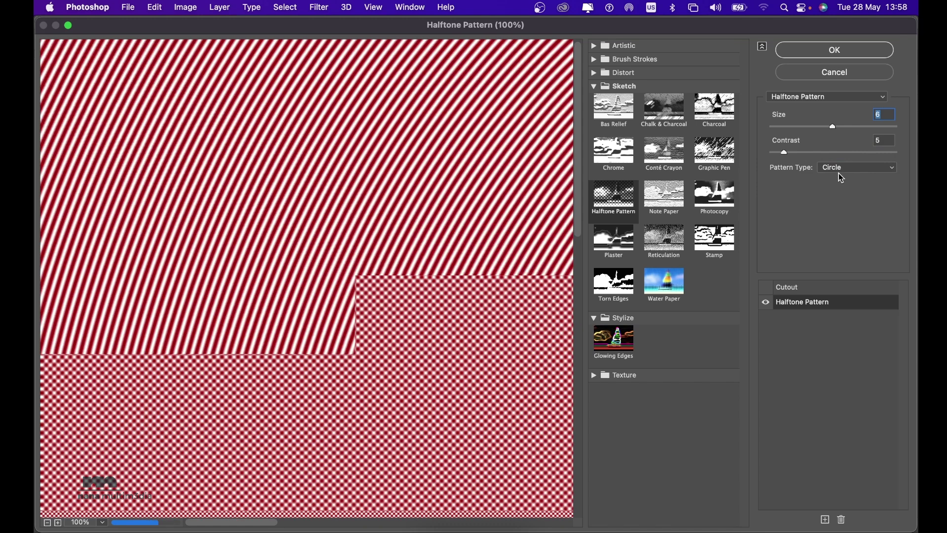
{"action": "left_click", "coordinate": [48, 523]}
{"action": "left_click", "coordinate": [49, 523]}
{"action": "left_click", "coordinate": [48, 523]}
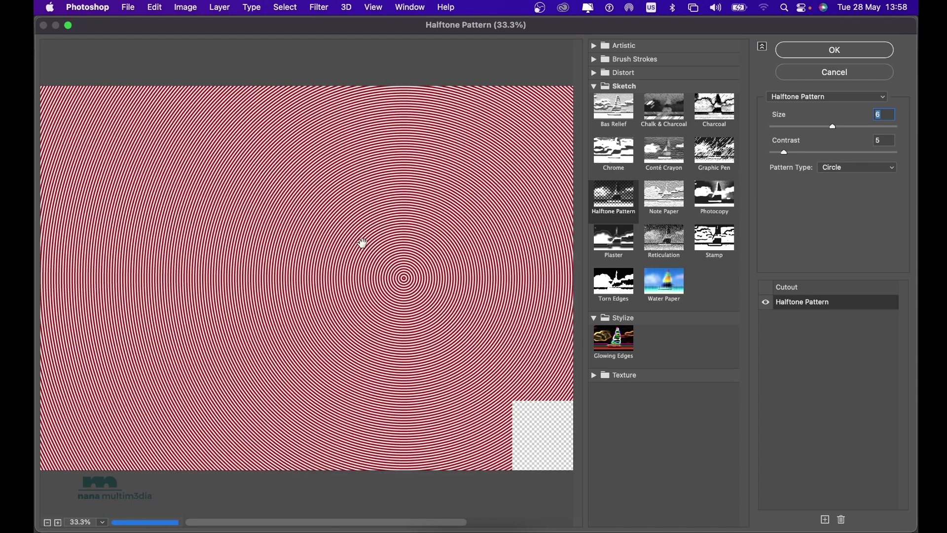
{"action": "left_click", "coordinate": [858, 169]}
{"action": "left_click", "coordinate": [855, 193]}
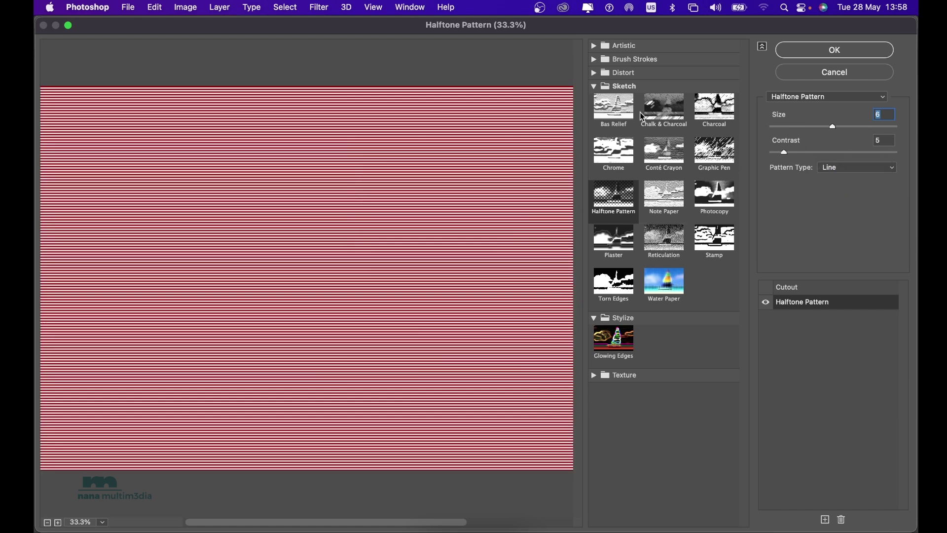
- Discard the Filter Gallery settings and delete the Color Fill 3 layer
{"action": "left_click", "coordinate": [799, 74]}
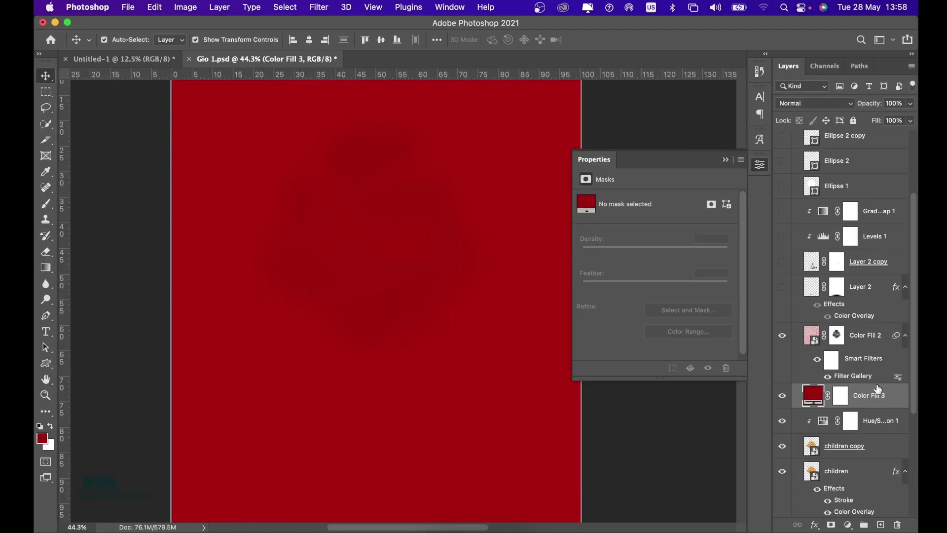
{"action": "key", "text": "BackSpace"}
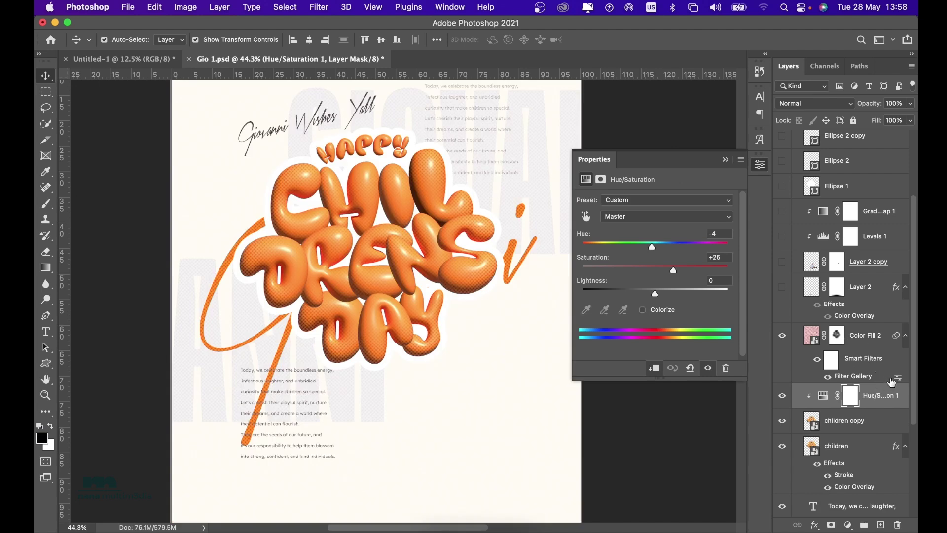
- Set the Color Fill 2 halftone layer to Normal blend mode and 100% opacity
{"action": "left_click", "coordinate": [863, 338]}
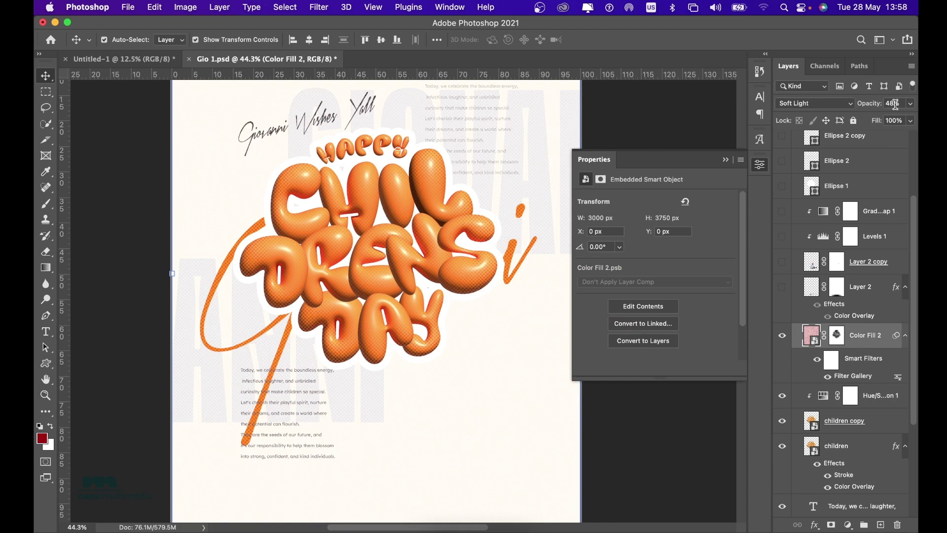
{"action": "left_click", "coordinate": [839, 106]}
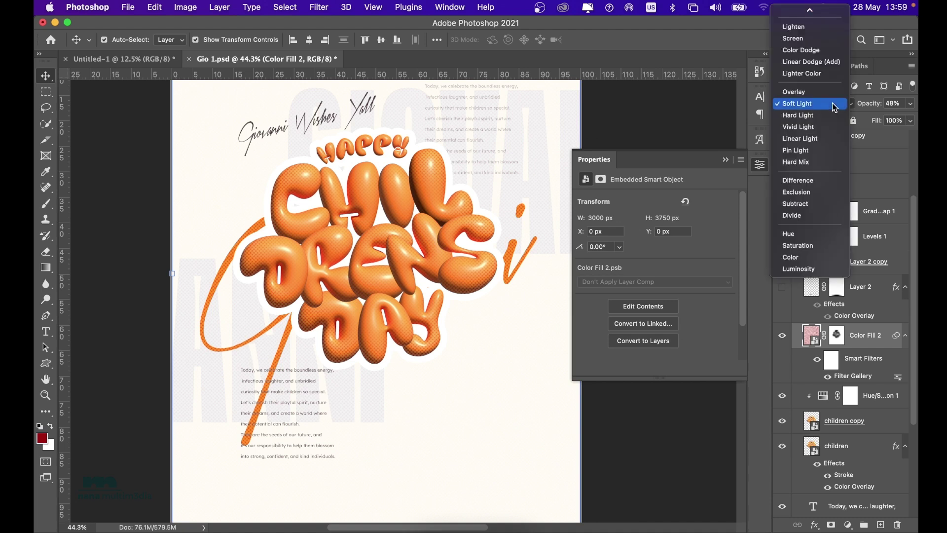
{"action": "left_click", "coordinate": [813, 12]}
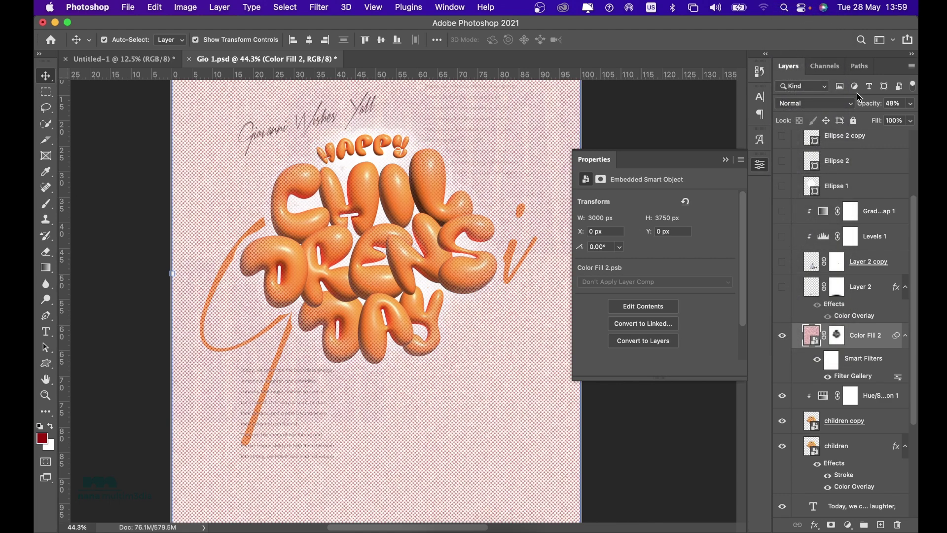
{"action": "left_click_drag", "start_coordinate": [866, 106], "coordinate": [915, 100]}
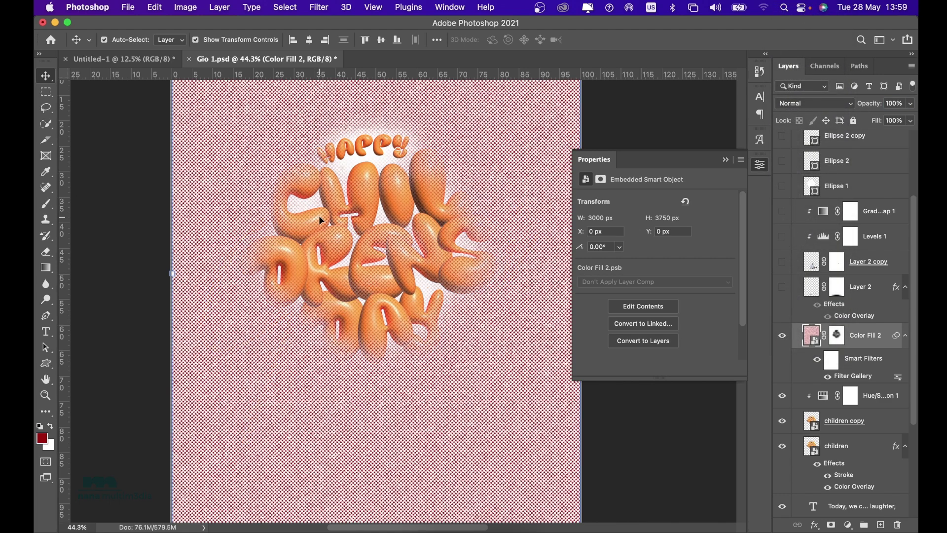
- Disable Color Fill 2's layer mask, and undo the mask, opacity and blend mode changes
{"action": "right_click", "coordinate": [842, 336]}
{"action": "left_click", "coordinate": [809, 339]}
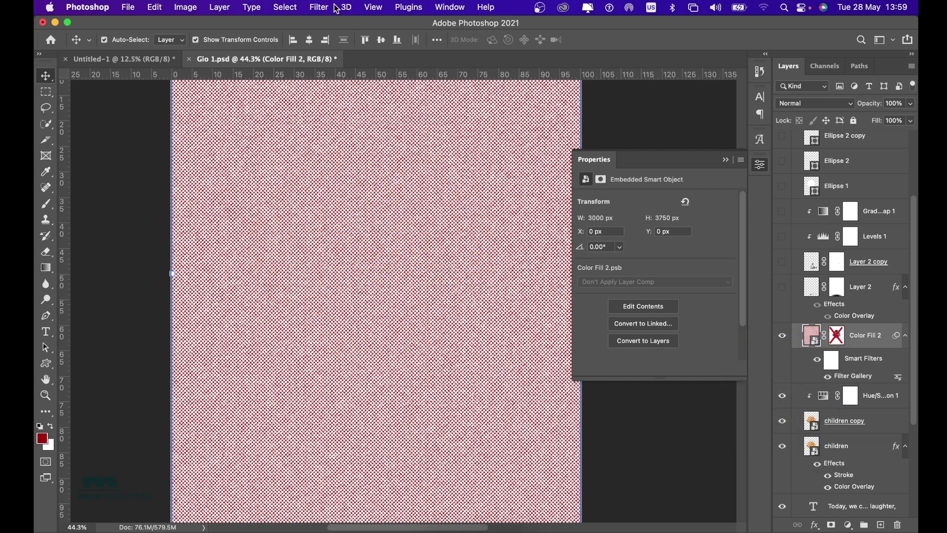
{"action": "key", "text": "super+z"}
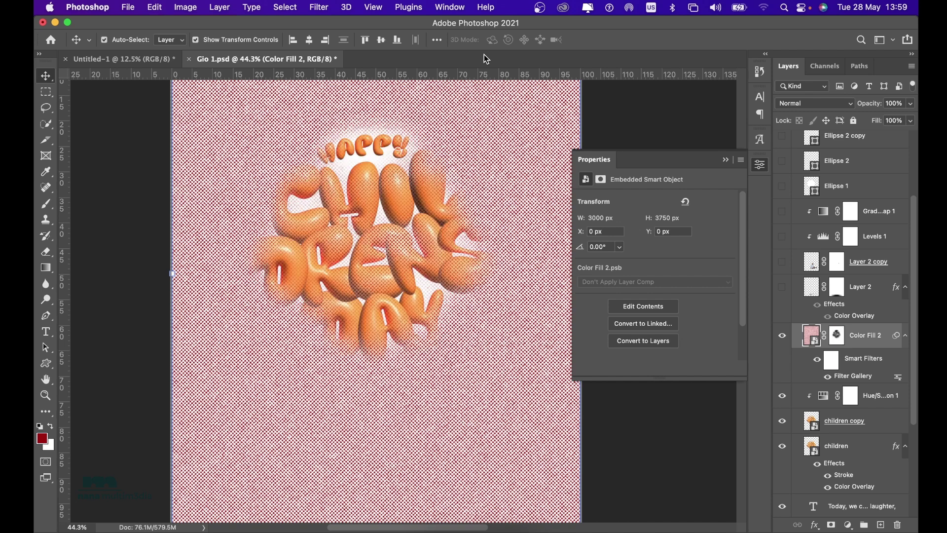
{"action": "key", "text": "super+z"}
{"action": "key", "text": "super+z"}
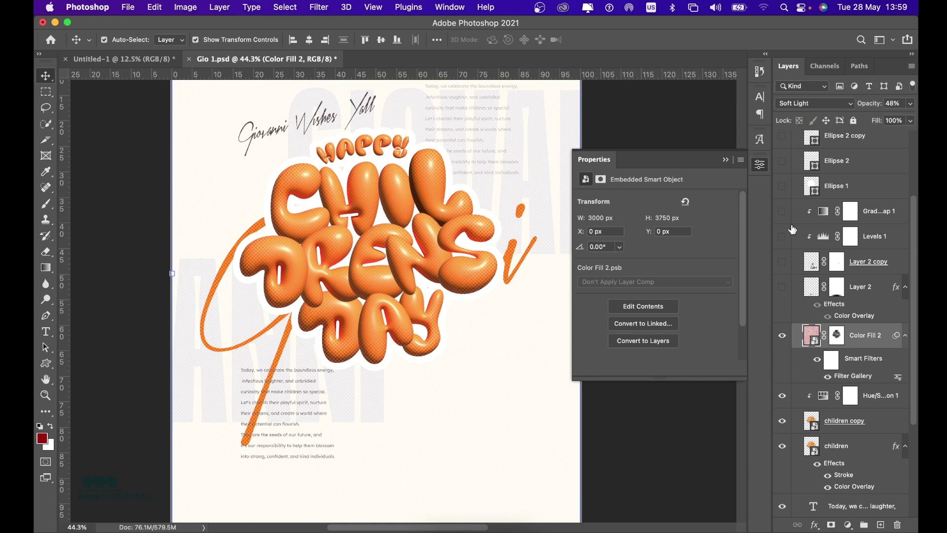
- Disable Color Fill 2's layer mask to compare the Soft Light halftone without it, and re-enable the mask
{"action": "right_click", "coordinate": [843, 339]}
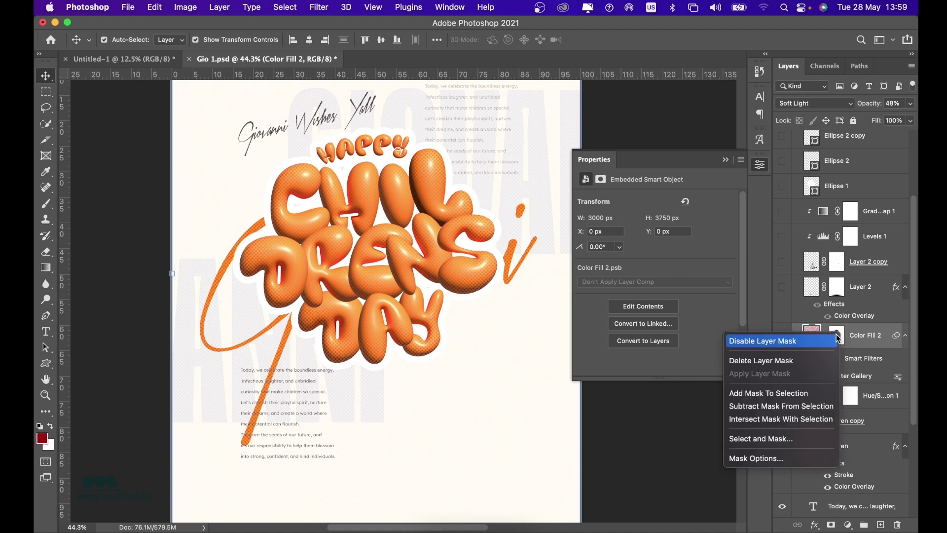
{"action": "left_click", "coordinate": [769, 341]}
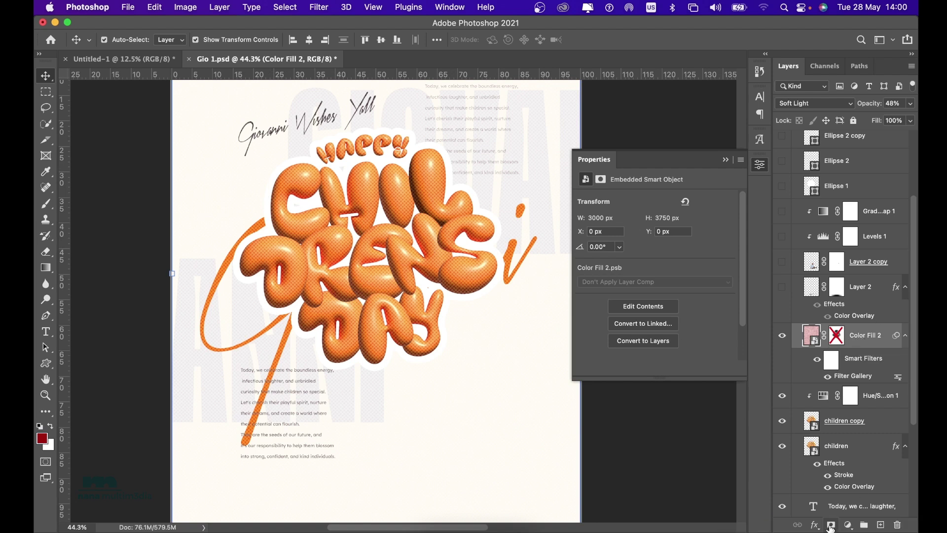
{"action": "right_click", "coordinate": [837, 339]}
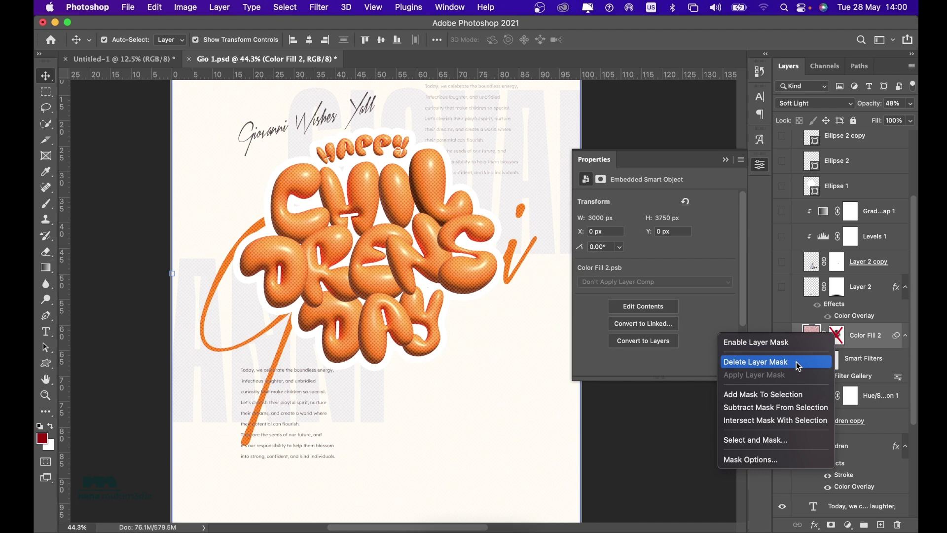
{"action": "left_click", "coordinate": [784, 343]}
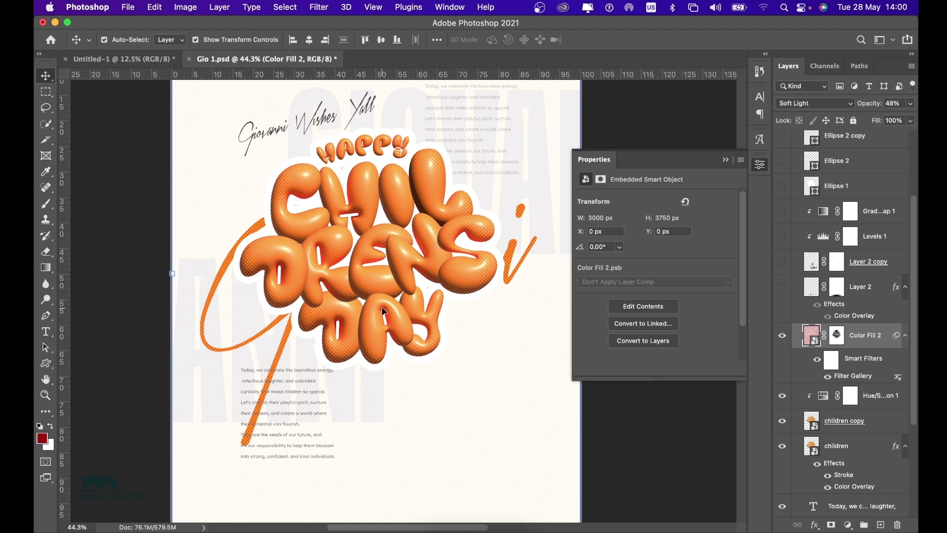
- Paint black on Color Fill 2's layer mask over the DAY lettering using a 500 px Soft Round brush at 10% flow
{"action": "left_click", "coordinate": [47, 205]}
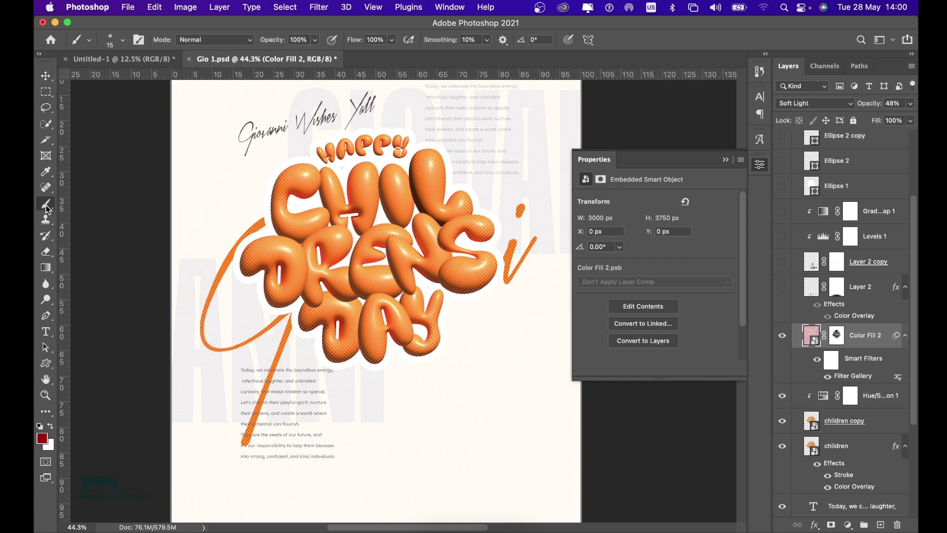
{"action": "left_click", "coordinate": [841, 340]}
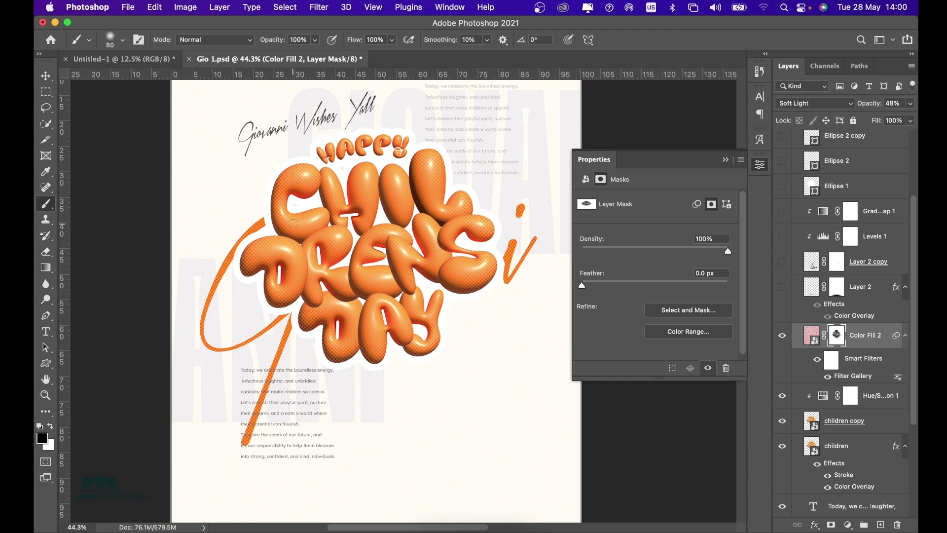
{"action": "key", "text": "bracketright"}
{"action": "key", "text": "bracketright"}
{"action": "key", "text": "bracketright"}
{"action": "key", "text": "bracketright"}
{"action": "left_click", "coordinate": [374, 39]}
{"action": "type", "text": "1"}
{"action": "left_click", "coordinate": [123, 42]}
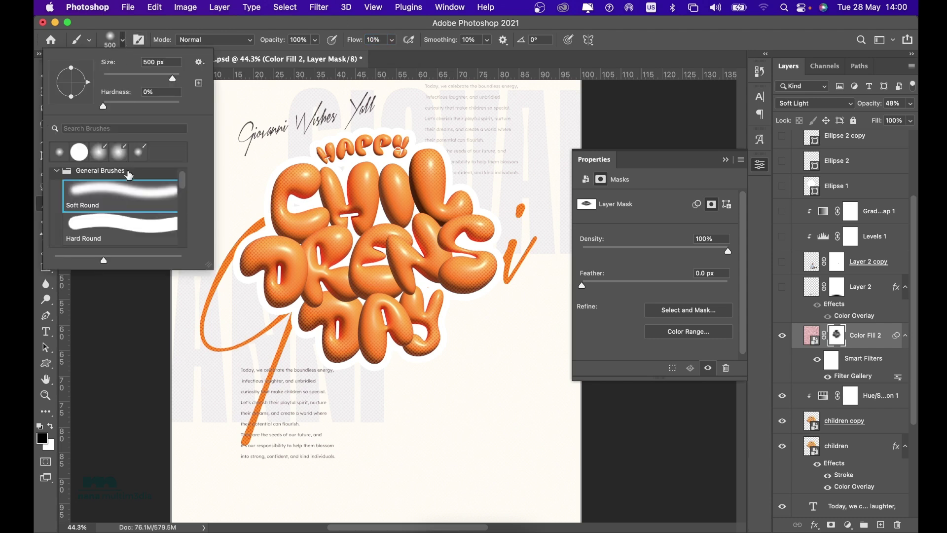
{"action": "left_click", "coordinate": [219, 30]}
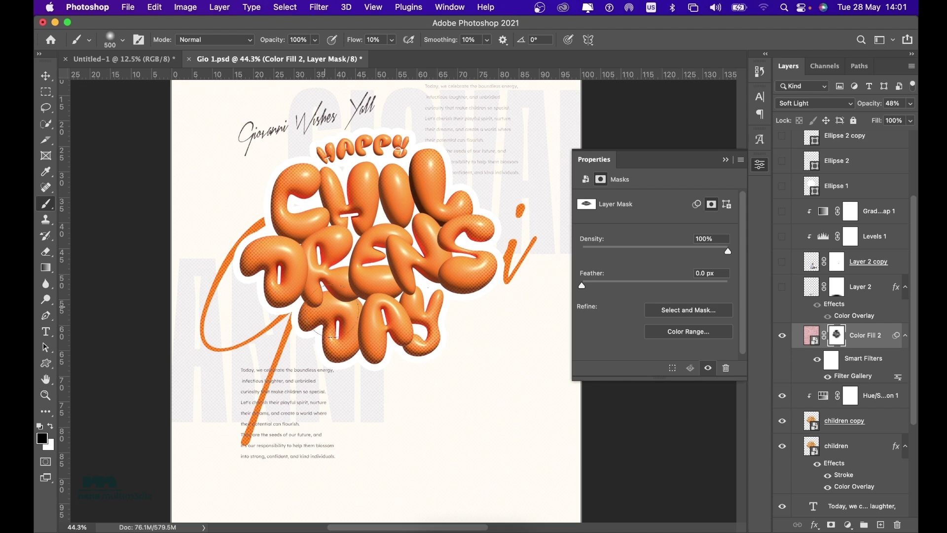
{"action": "mouse_move", "coordinate": [331, 310]}
{"action": "left_mouse_down"}
{"action": "mouse_move", "coordinate": [365, 355]}
{"action": "mouse_move", "coordinate": [365, 296]}
{"action": "mouse_move", "coordinate": [428, 291]}
{"action": "left_mouse_up"}
- Turn the painted Color Fill 2 mask off and back on to compare the halftone coverage
{"action": "right_click", "coordinate": [841, 339]}
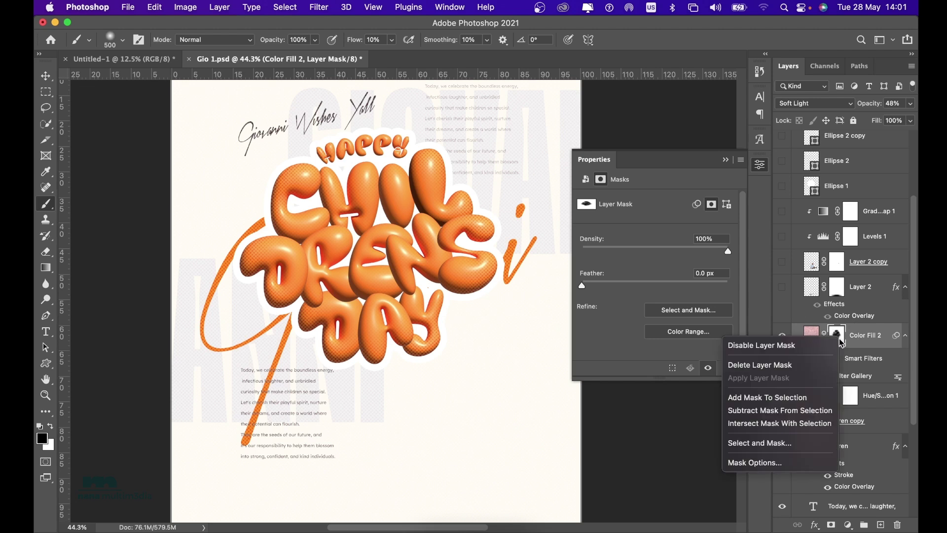
{"action": "left_click", "coordinate": [755, 345]}
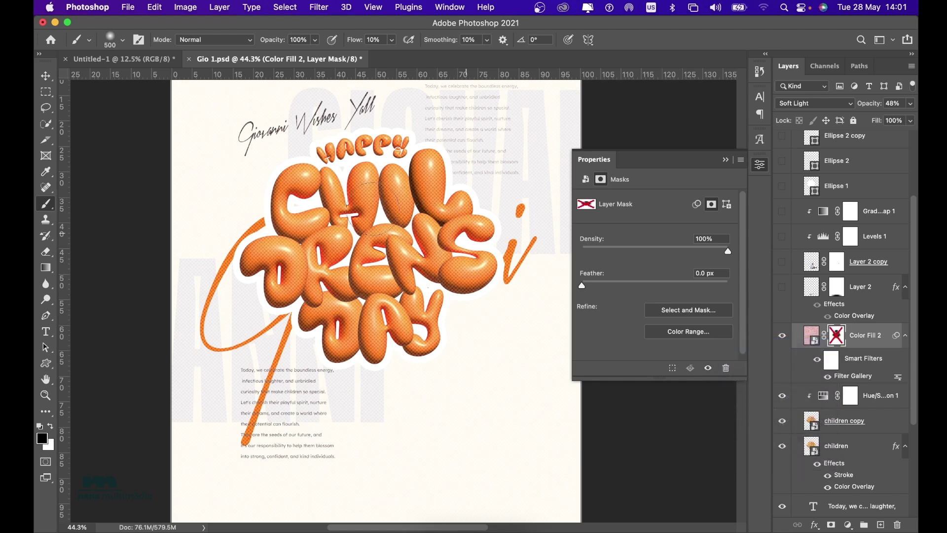
{"action": "right_click", "coordinate": [838, 336]}
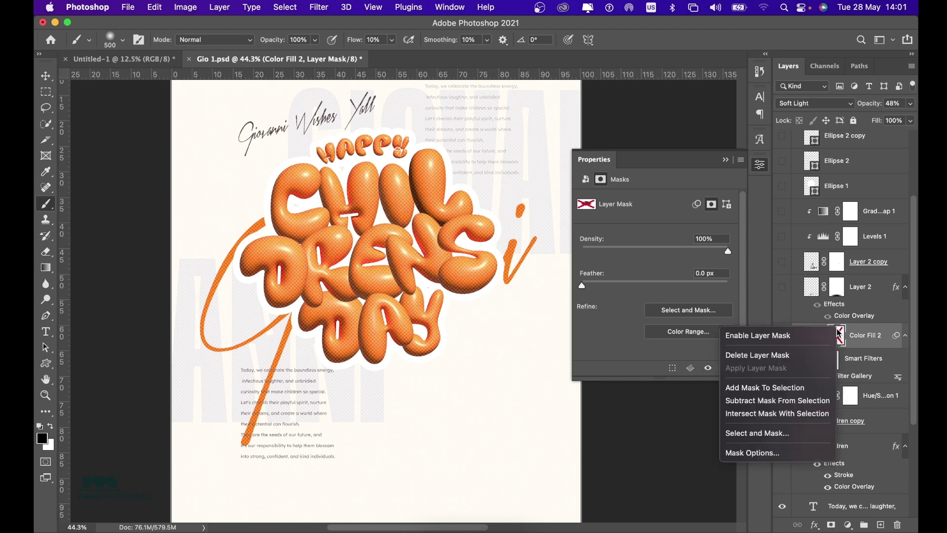
{"action": "left_click", "coordinate": [758, 335]}
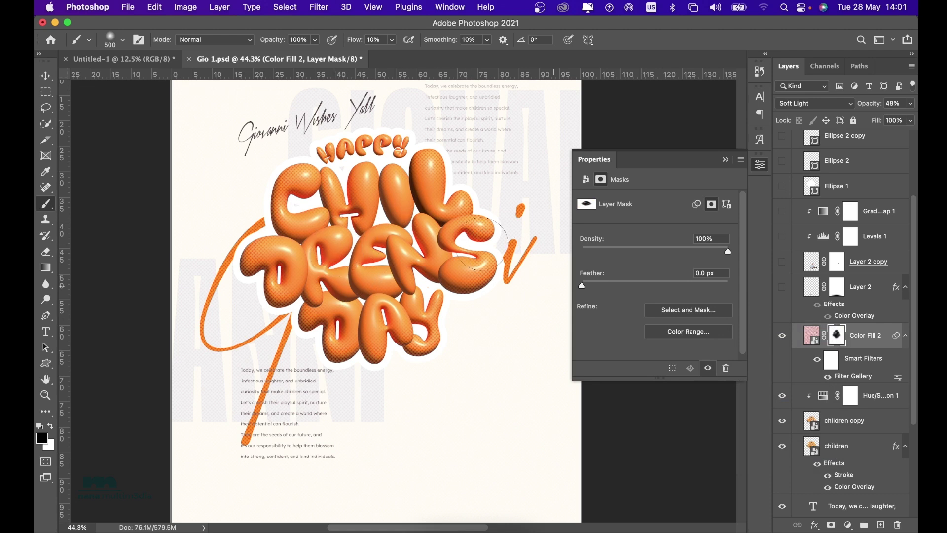
- Show the Layer 2 shadow and the Layer 2 copy photo of the seated child
{"action": "left_click", "coordinate": [46, 77]}
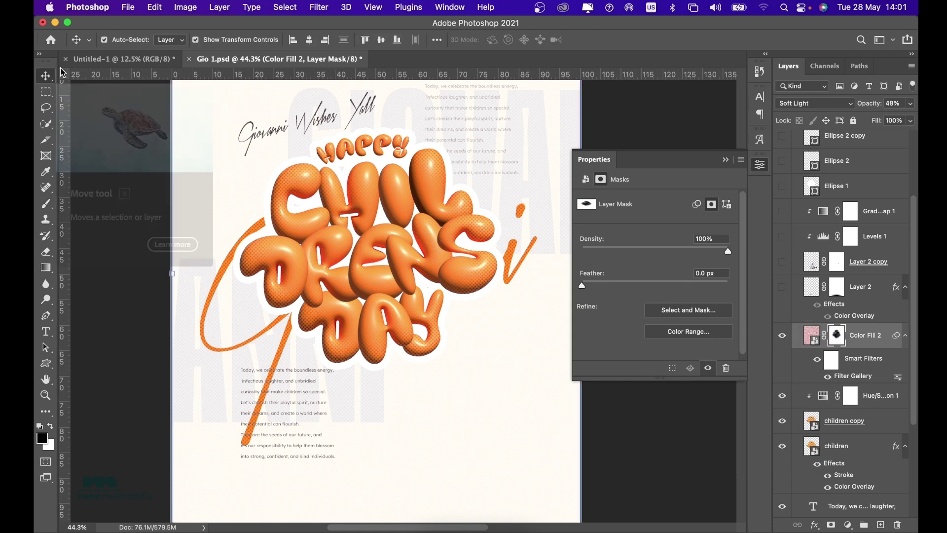
{"action": "left_click", "coordinate": [782, 288]}
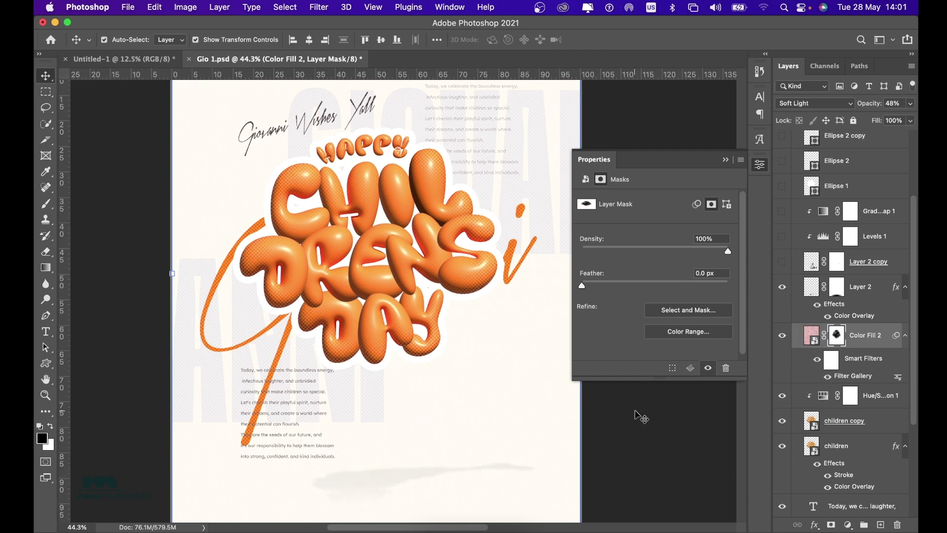
{"action": "left_click", "coordinate": [783, 262]}
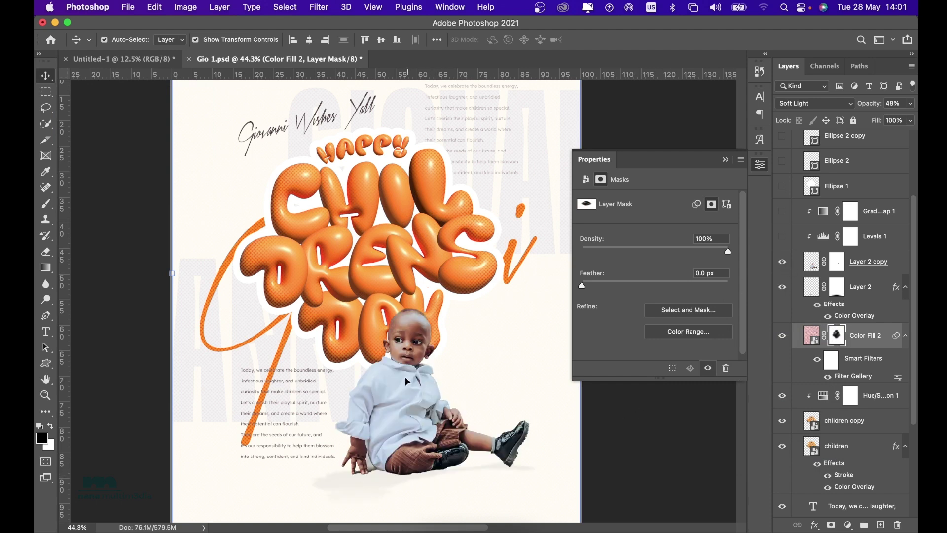
- Show the Levels 1 and Gradient Map 1 adjustments clipped to the child photo, and inspect the gradient map's settings
{"action": "left_click", "coordinate": [407, 343]}
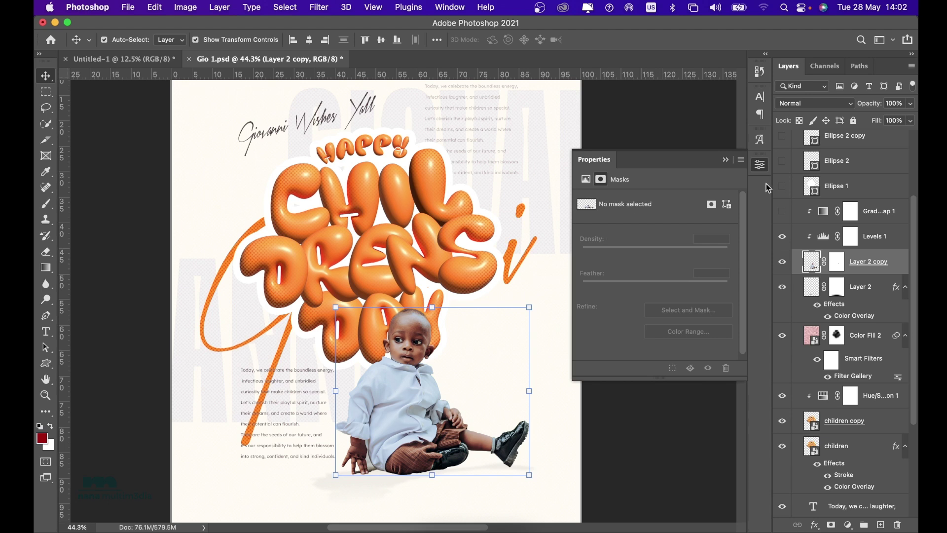
{"action": "left_click", "coordinate": [783, 212]}
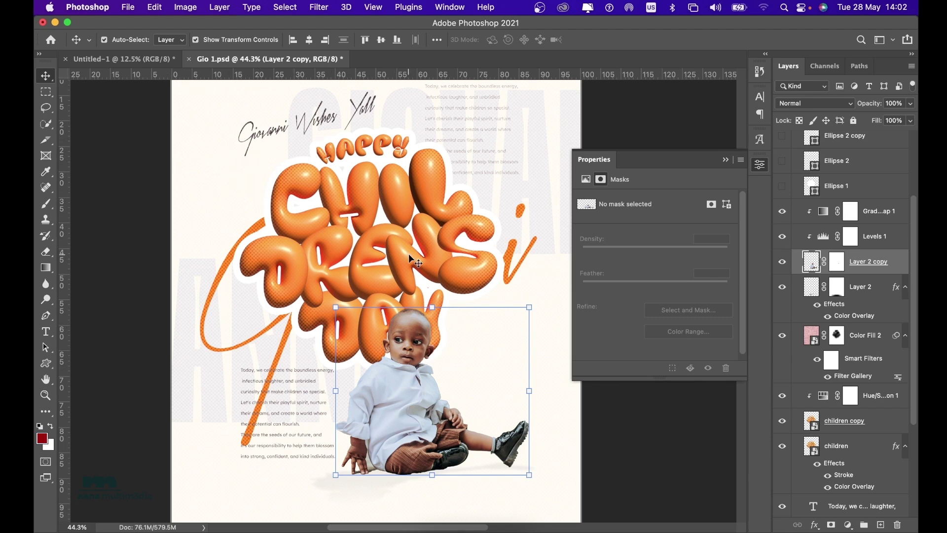
{"action": "left_click", "coordinate": [822, 213]}
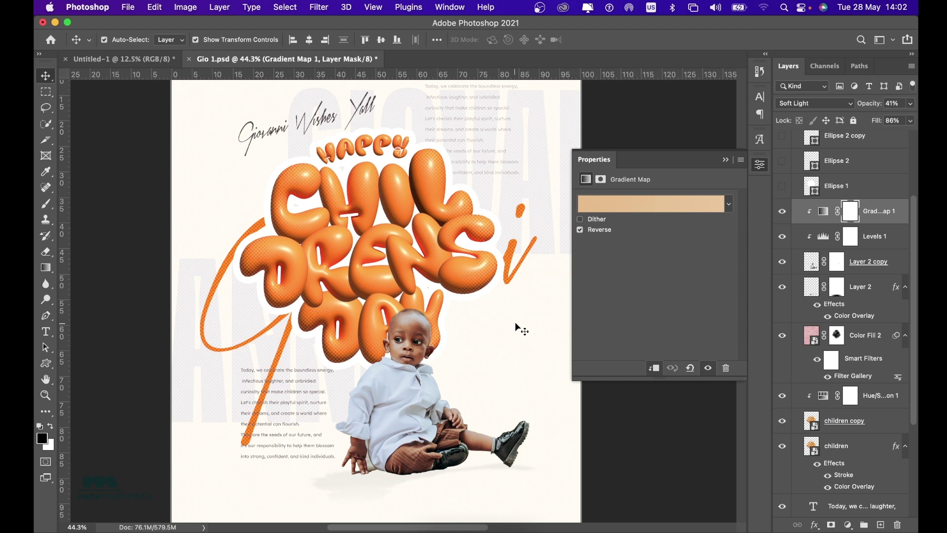
{"action": "left_click", "coordinate": [726, 160]}
- Preview the Ellipse 1 circle, show the Ellipse 2 circle instead, and delete the Ellipse 1 layer
{"action": "scroll", "coordinate": [883, 206], "scroll_direction": "up", "scroll_amount": 5}
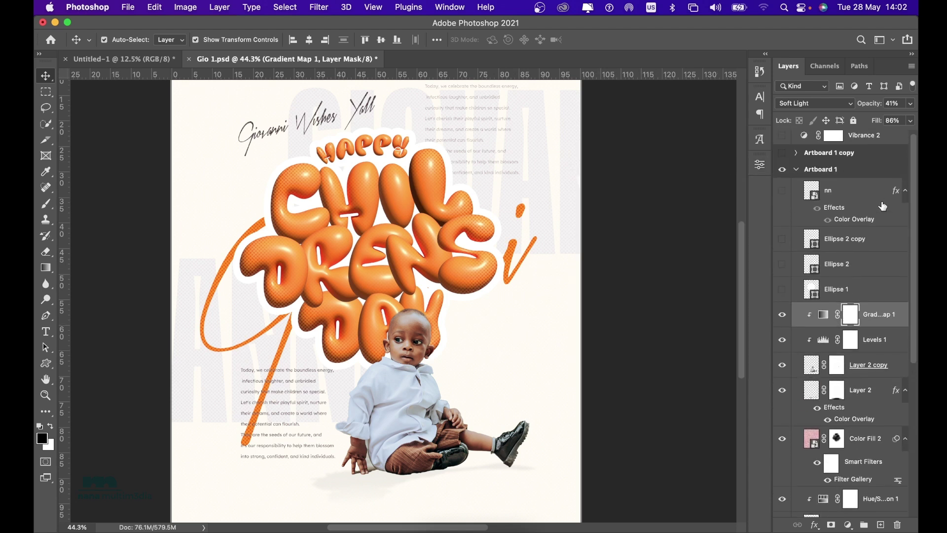
{"action": "left_click", "coordinate": [782, 291]}
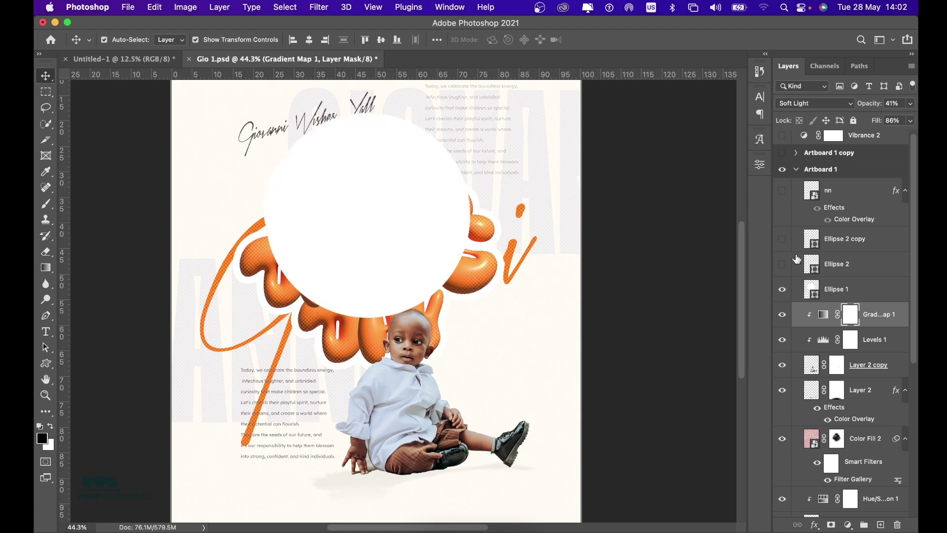
{"action": "left_click", "coordinate": [782, 291]}
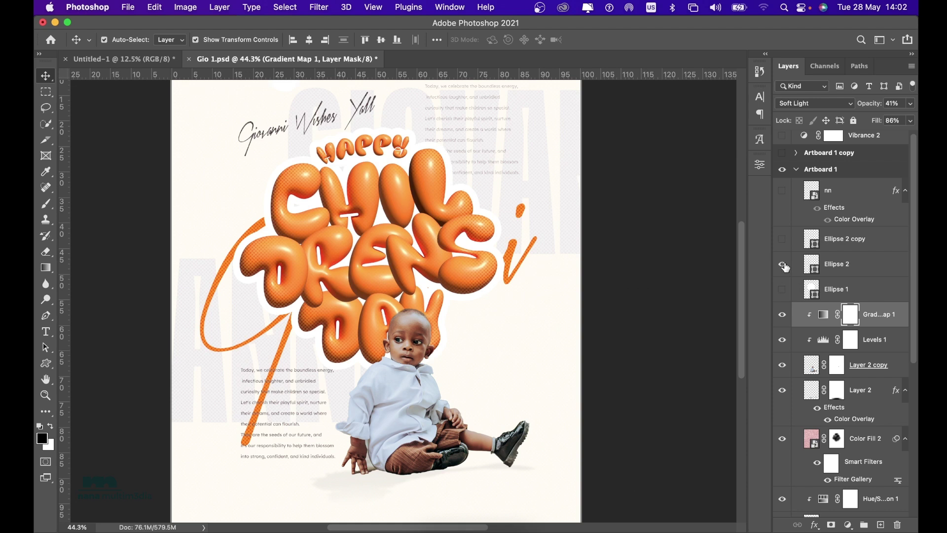
{"action": "scroll", "coordinate": [517, 273], "scroll_direction": "down", "scroll_amount": 3}
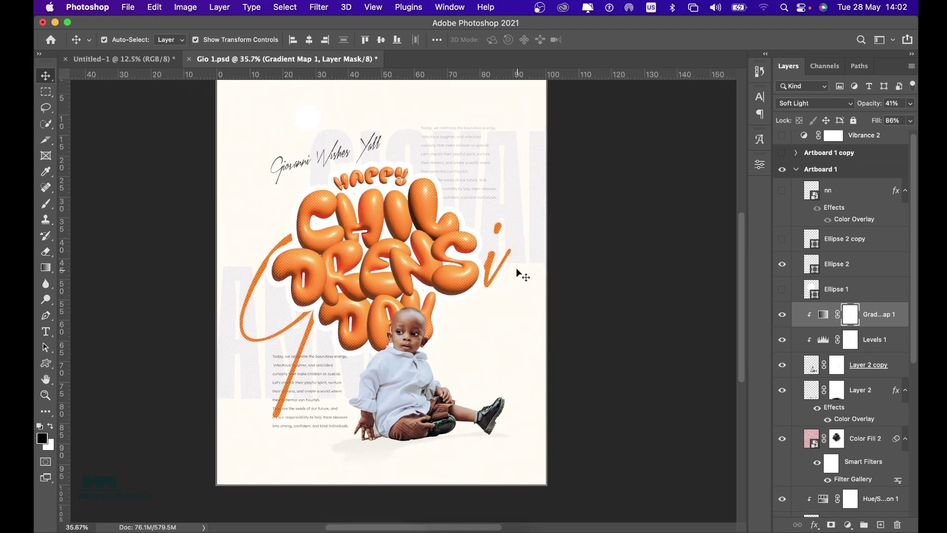
{"action": "left_click", "coordinate": [783, 265]}
{"action": "left_click", "coordinate": [892, 290]}
{"action": "key", "text": "Delete"}
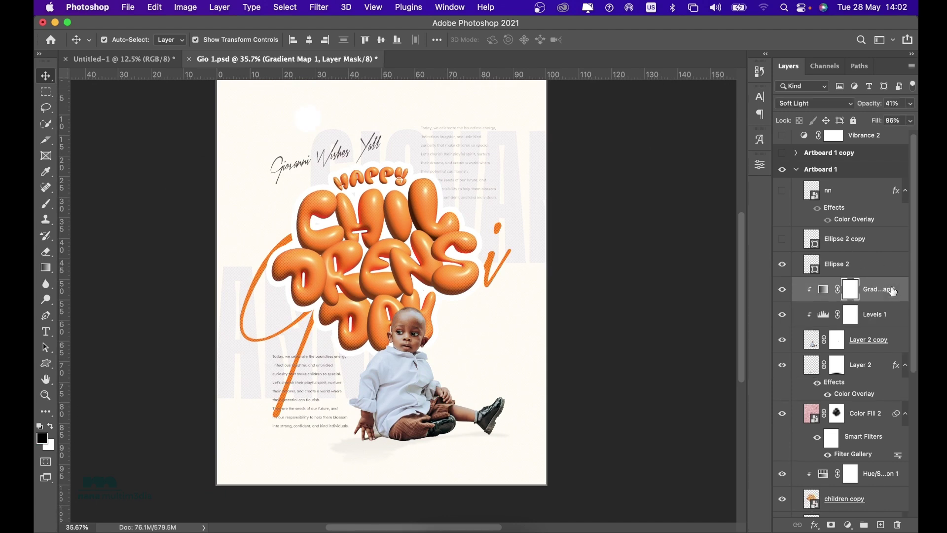
- Show the Ellipse 2 copy circle and the nn logo, and make the Artboard 1 copy design visible
{"action": "left_click", "coordinate": [782, 239]}
{"action": "left_click", "coordinate": [783, 191]}
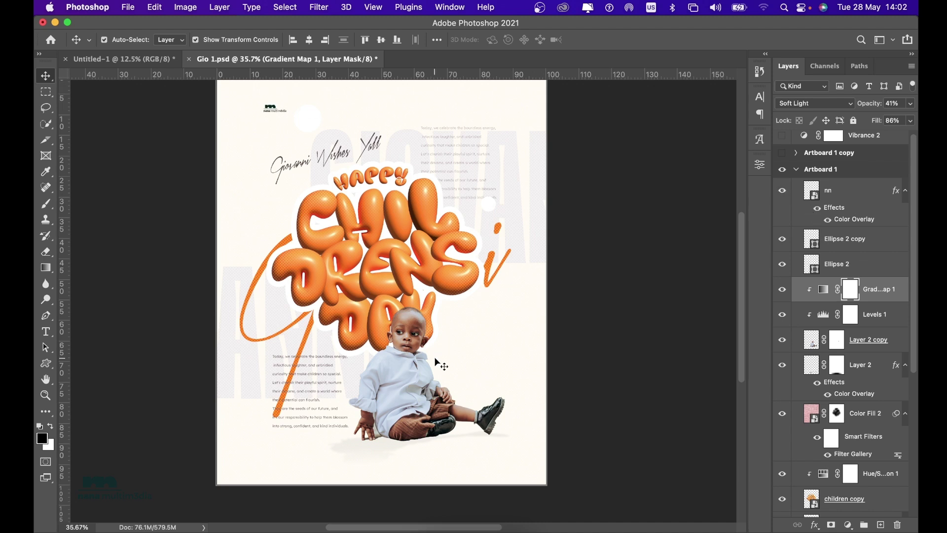
{"action": "left_click", "coordinate": [797, 171]}
{"action": "left_click", "coordinate": [783, 157]}
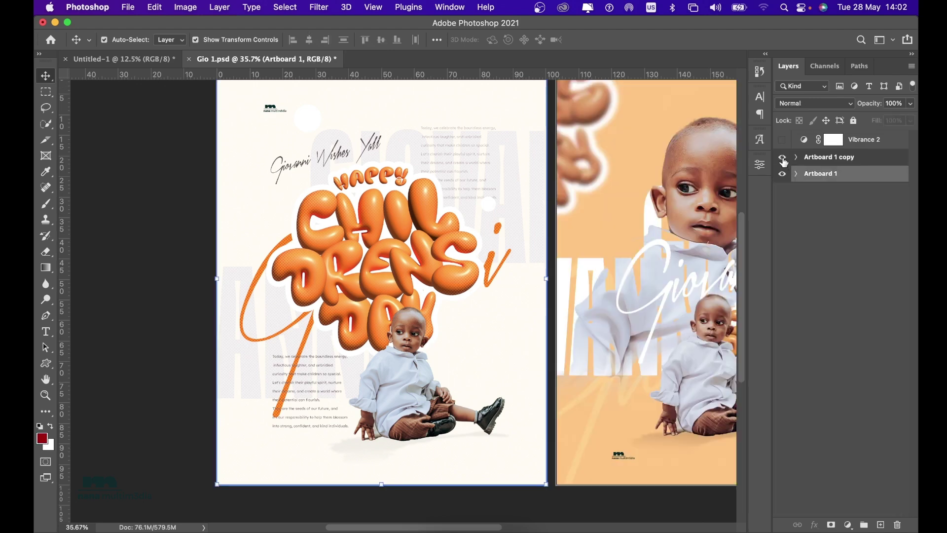
{"action": "scroll", "coordinate": [601, 188], "scroll_direction": "right", "scroll_amount": 10}
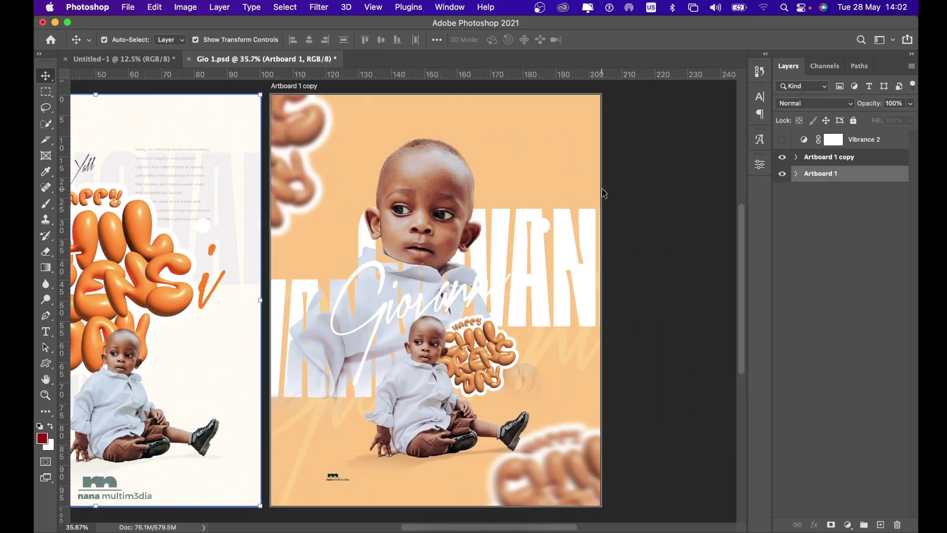
- Expand Artboard 1 copy and hide all its layers, from the nn logo down to Color Fill 1
{"action": "left_click", "coordinate": [796, 156]}
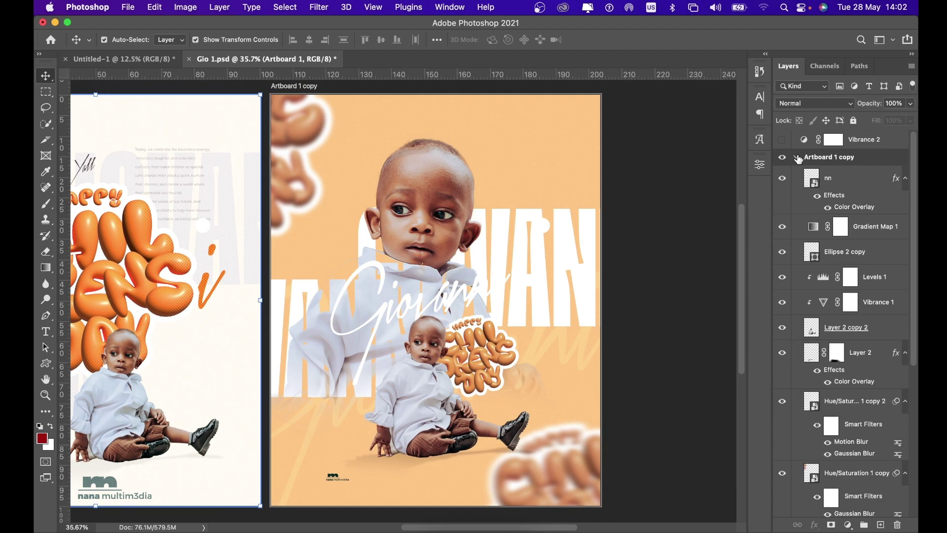
{"action": "left_click_drag", "start_coordinate": [783, 178], "coordinate": [787, 492]}
{"action": "scroll", "coordinate": [787, 493], "scroll_direction": "down", "scroll_amount": 5}
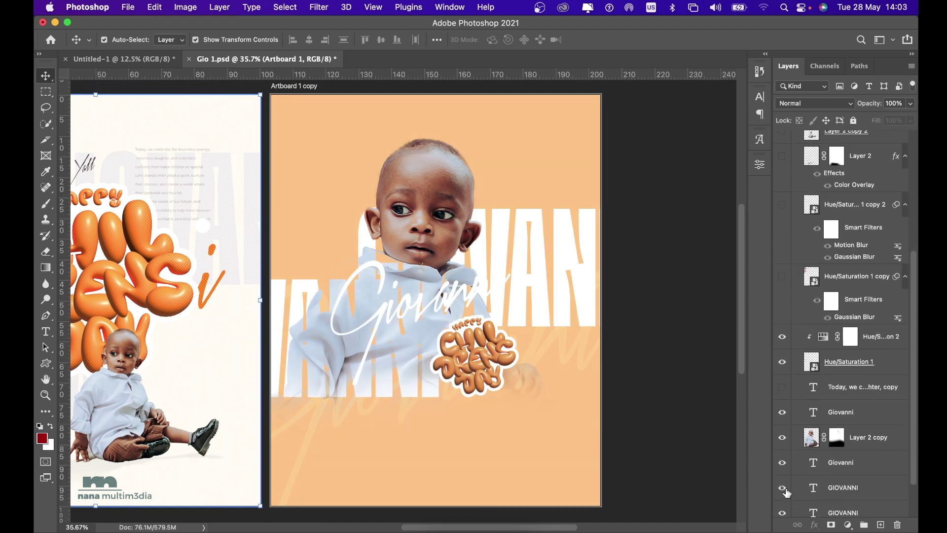
{"action": "scroll", "coordinate": [787, 492], "scroll_direction": "down", "scroll_amount": 1}
{"action": "left_click_drag", "start_coordinate": [782, 297], "coordinate": [785, 505]}
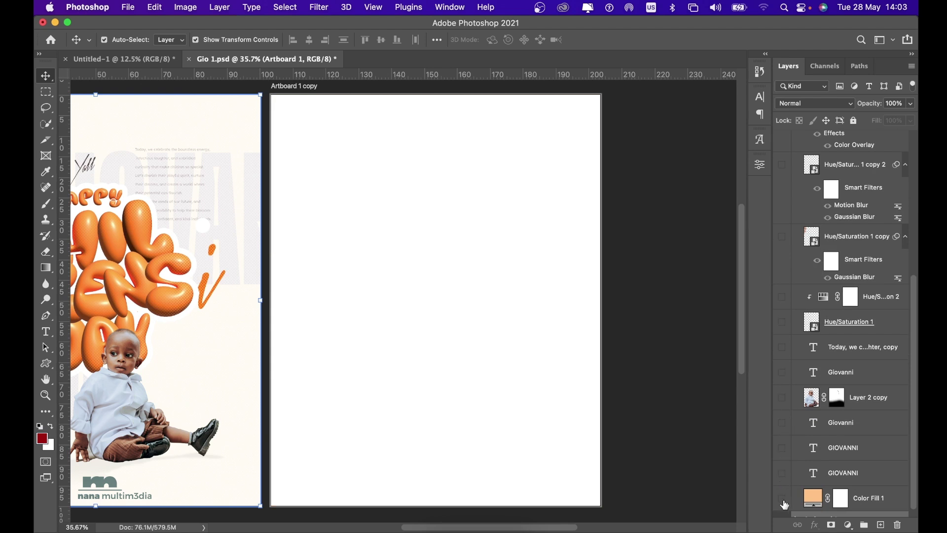
- Show the Color Fill 1 background on Artboard 1 copy and check its hex colour in the Color Picker
{"action": "left_click", "coordinate": [783, 500]}
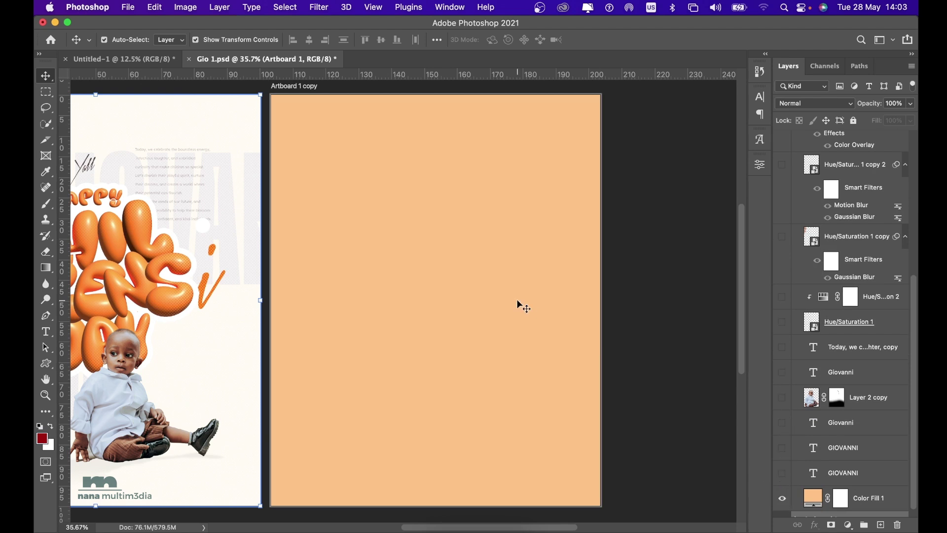
{"action": "double_click", "coordinate": [813, 498]}
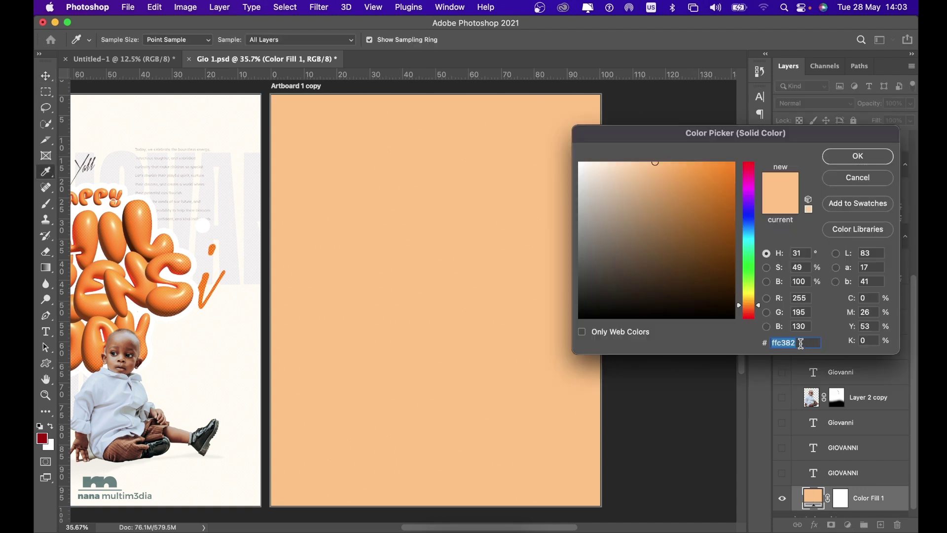
{"action": "left_click", "coordinate": [850, 162]}
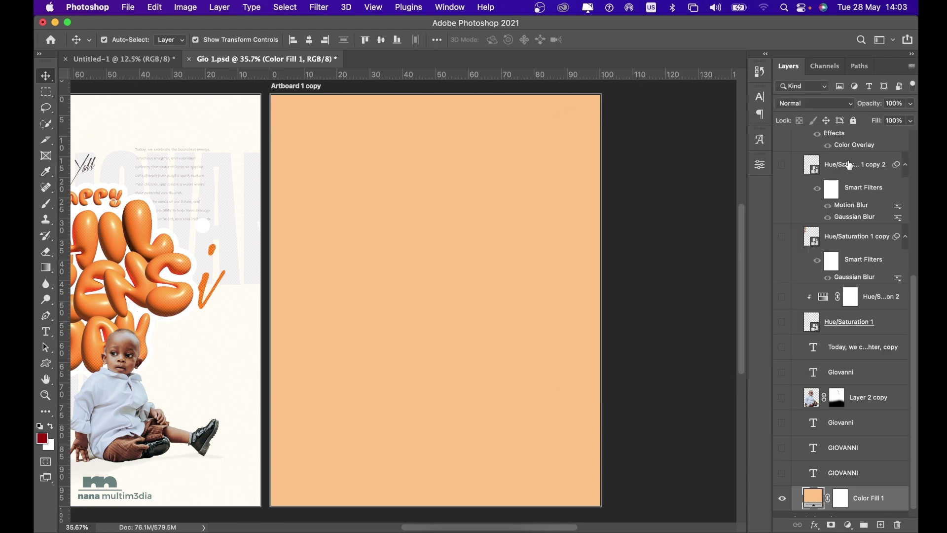
- Show the two large white name texts and the lower script text, and inspect the script's blend mode and type properties
{"action": "left_click", "coordinate": [782, 475]}
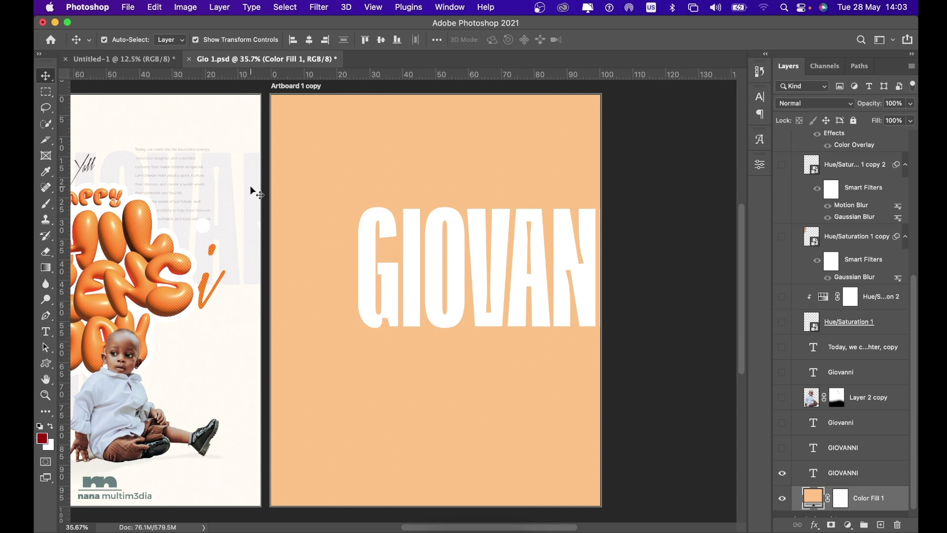
{"action": "left_click", "coordinate": [783, 449]}
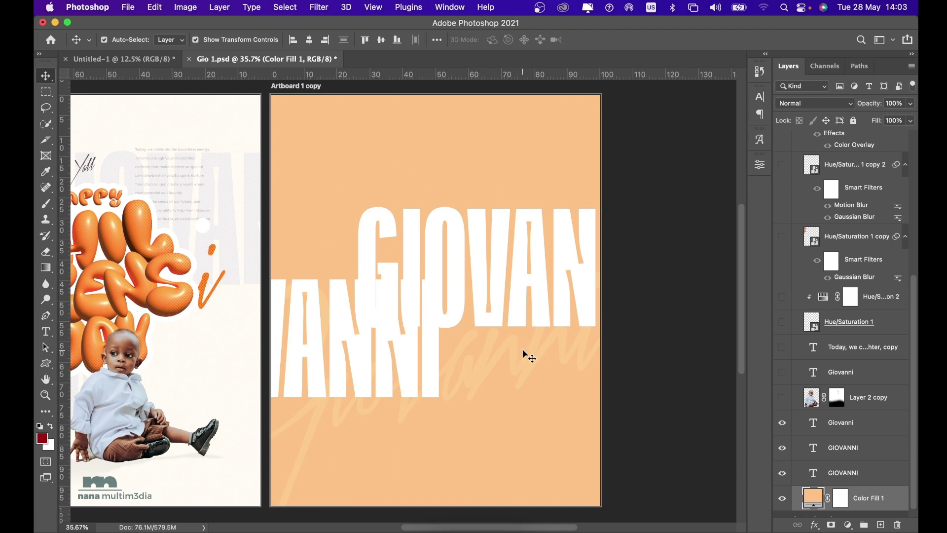
{"action": "left_click", "coordinate": [856, 424]}
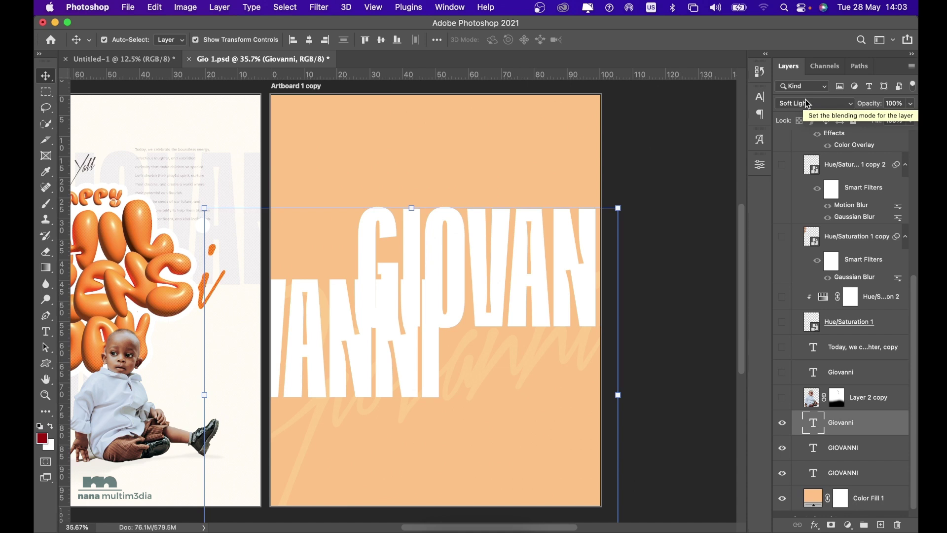
{"action": "left_click", "coordinate": [759, 164]}
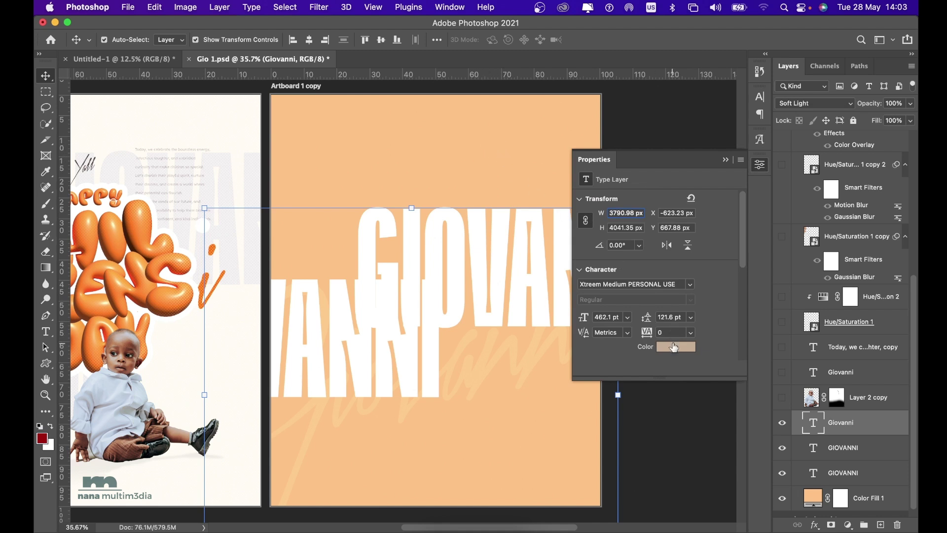
- Show the masked Layer 2 copy photo of the child, close the type properties and deselect the script text
{"action": "left_click", "coordinate": [782, 398]}
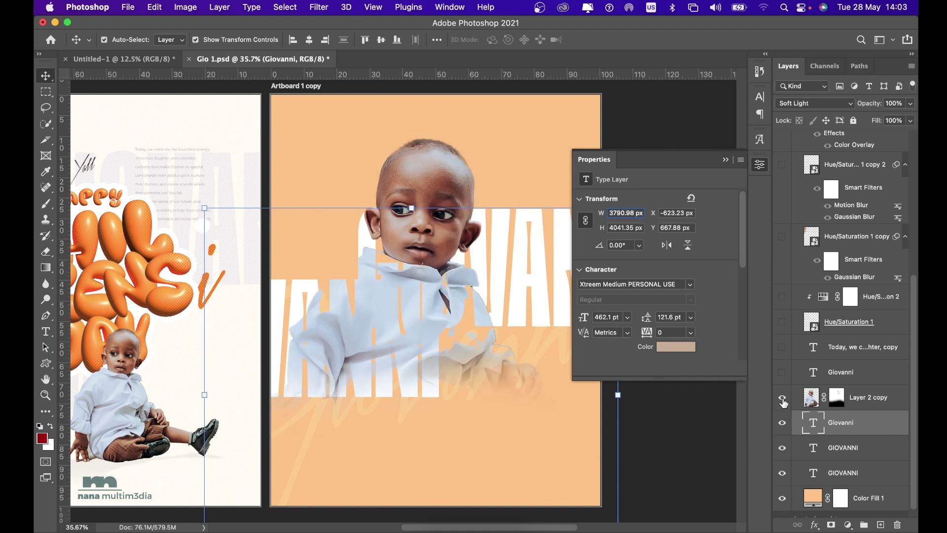
{"action": "left_click", "coordinate": [725, 159]}
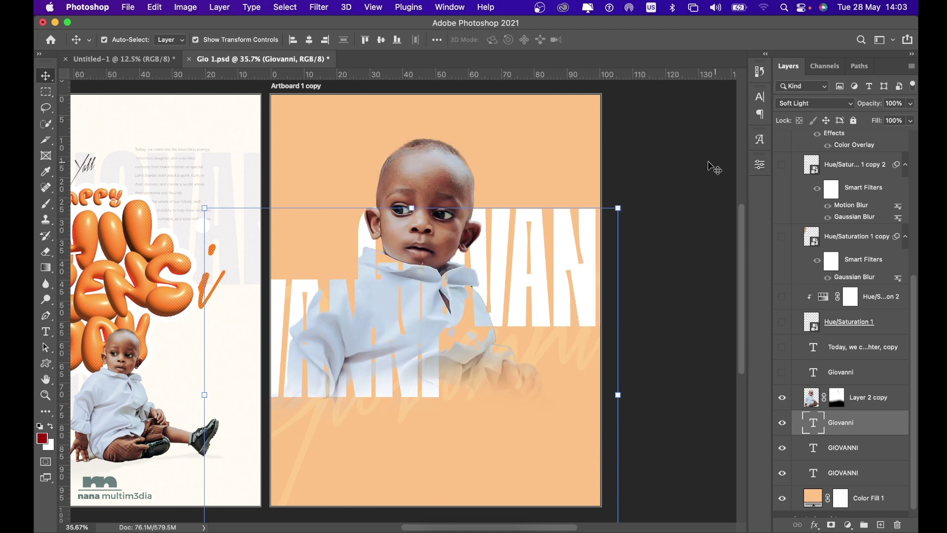
{"action": "left_click", "coordinate": [657, 176]}
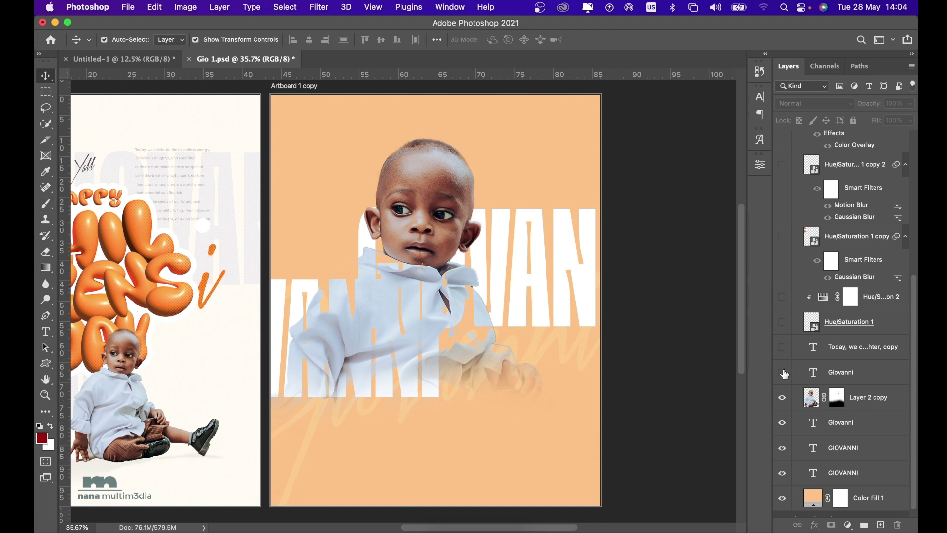
- Compare blend modes on Layer 2 copy by switching to Normal, previewing others and returning to Darker Color
{"action": "left_click", "coordinate": [877, 398]}
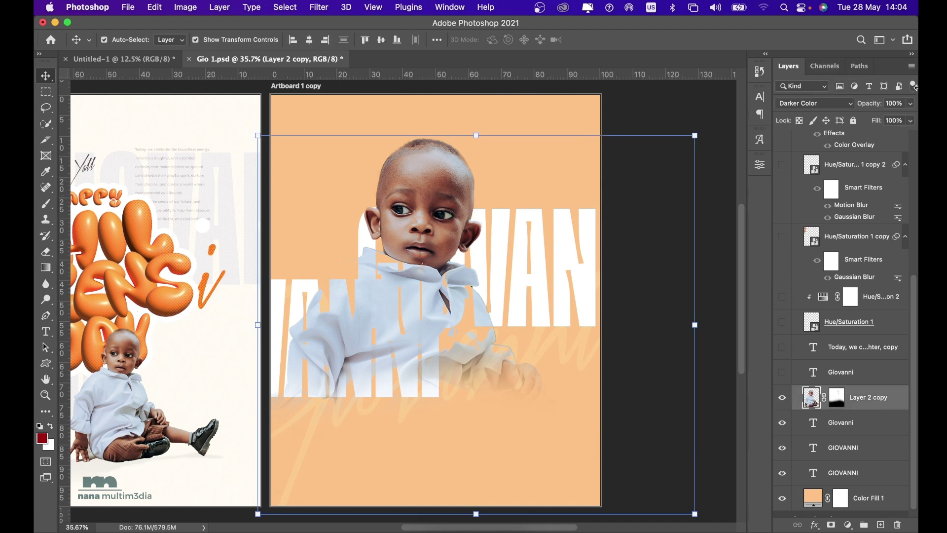
{"action": "left_click", "coordinate": [841, 107]}
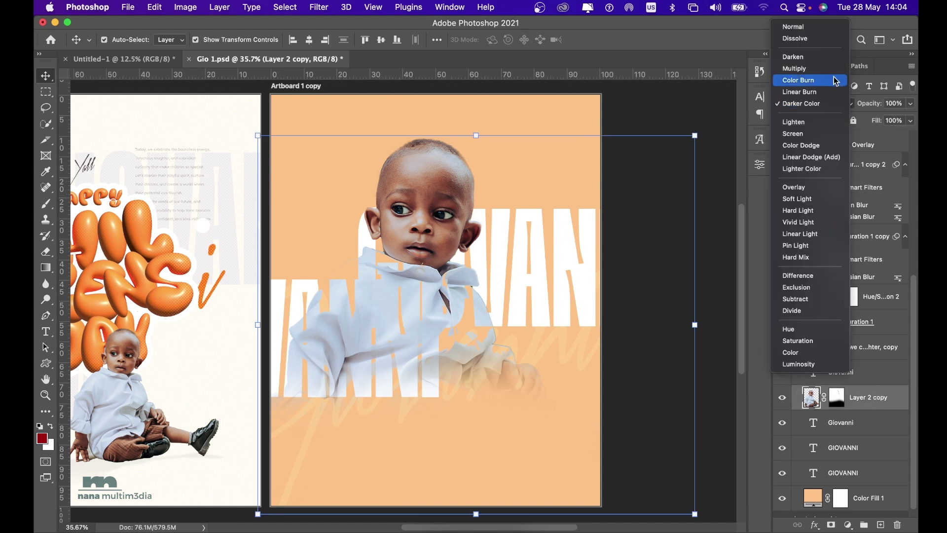
{"action": "left_click", "coordinate": [828, 29]}
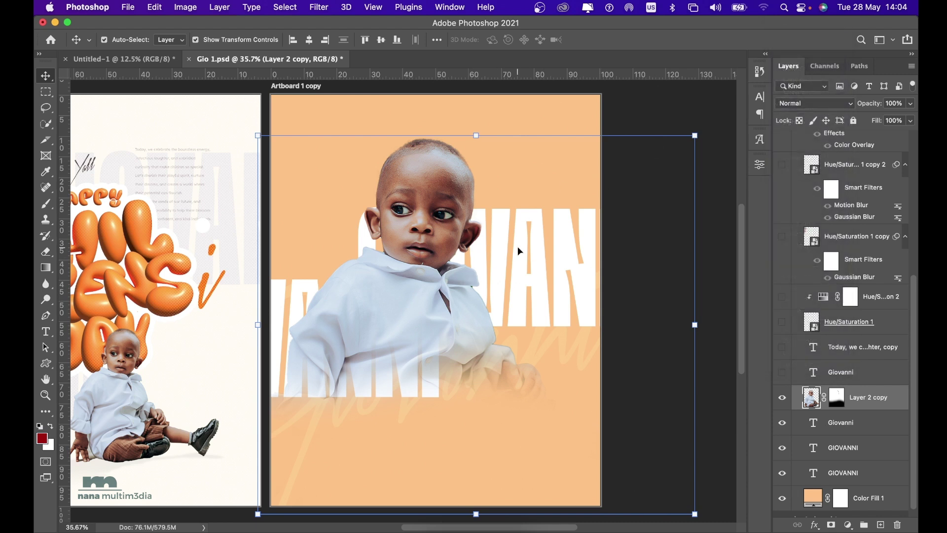
{"action": "left_click", "coordinate": [825, 110]}
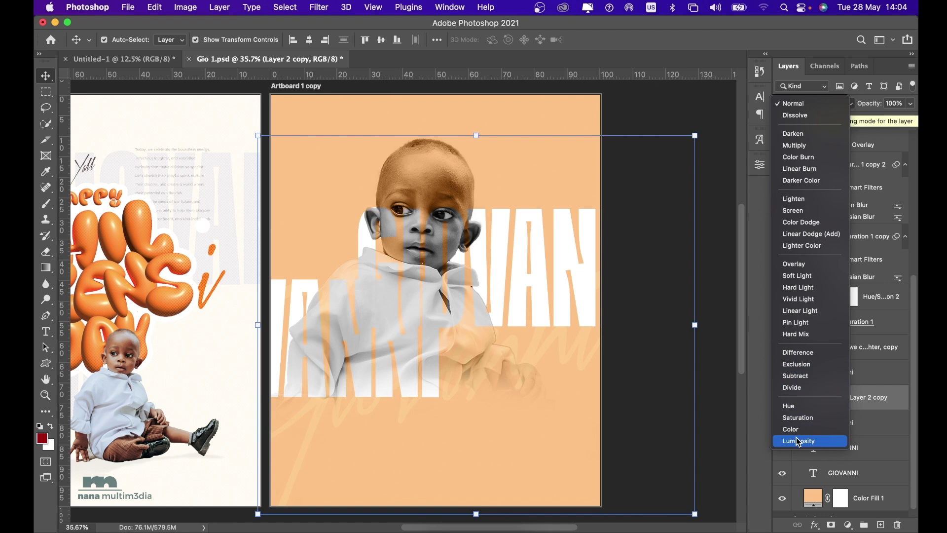
{"action": "left_click", "coordinate": [806, 181]}
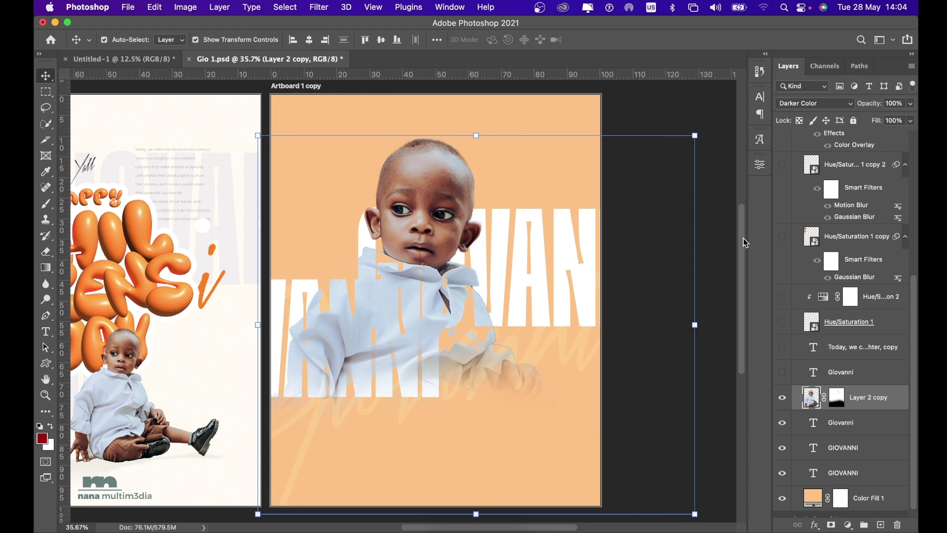
- Show the white script name, the "Today, we celebrate" paragraph, and the Happy Children's Day badge with its clipped Hue/Saturation 2 adjustment
{"action": "left_click", "coordinate": [783, 372]}
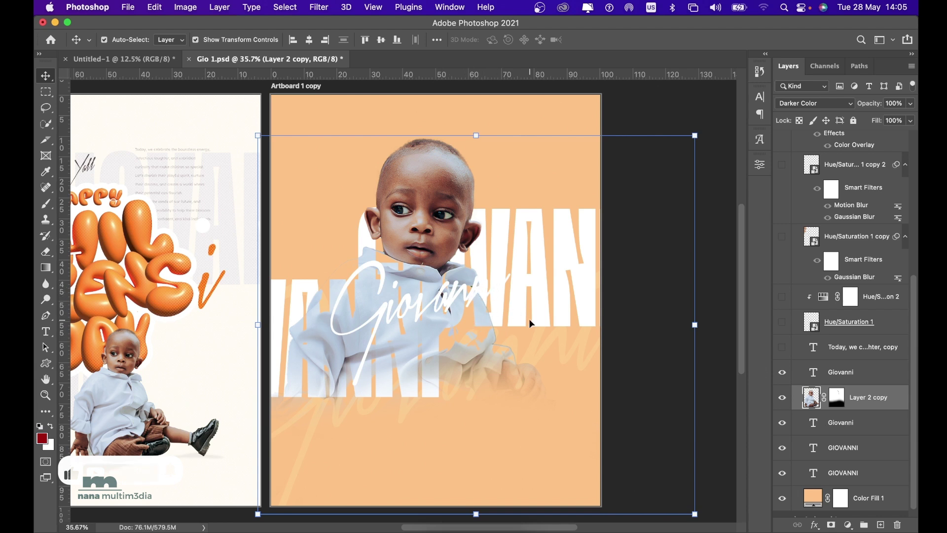
{"action": "left_click", "coordinate": [783, 348]}
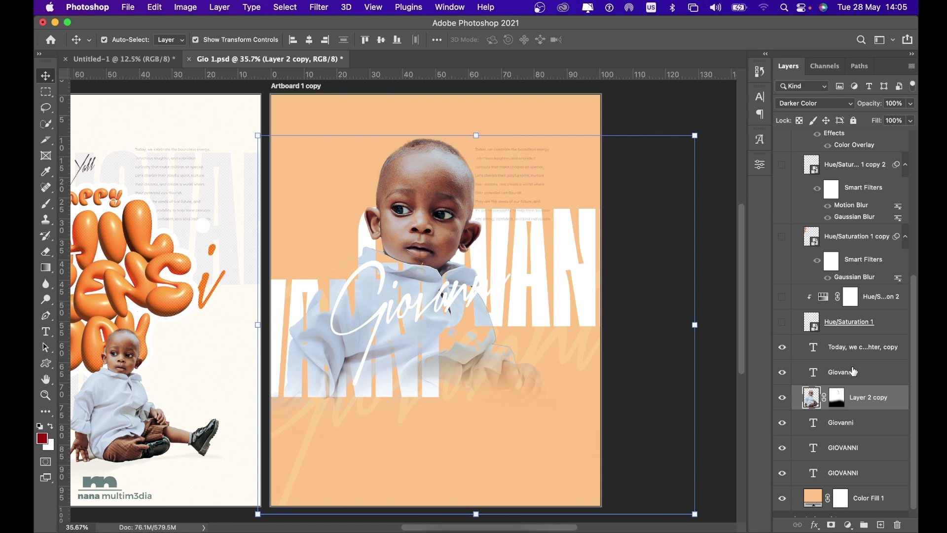
{"action": "left_click", "coordinate": [871, 346]}
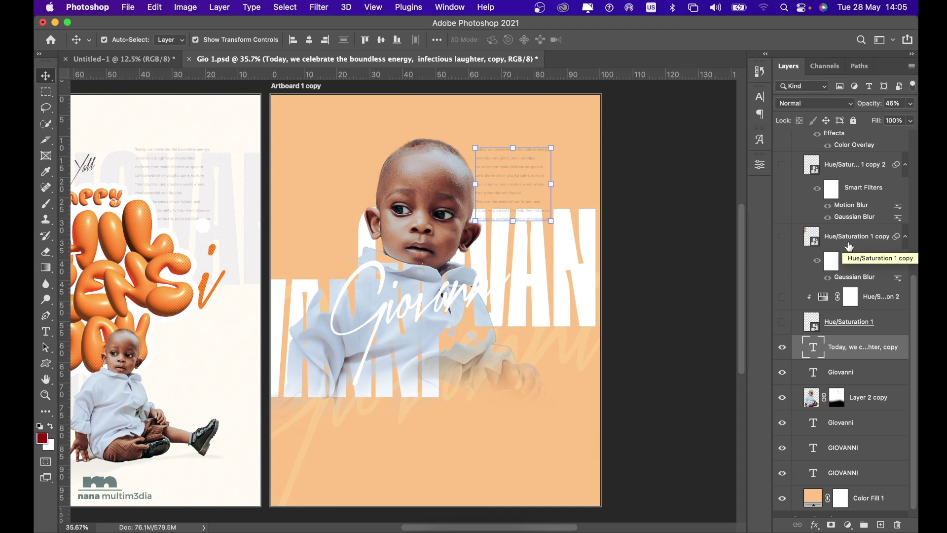
{"action": "left_click", "coordinate": [782, 322]}
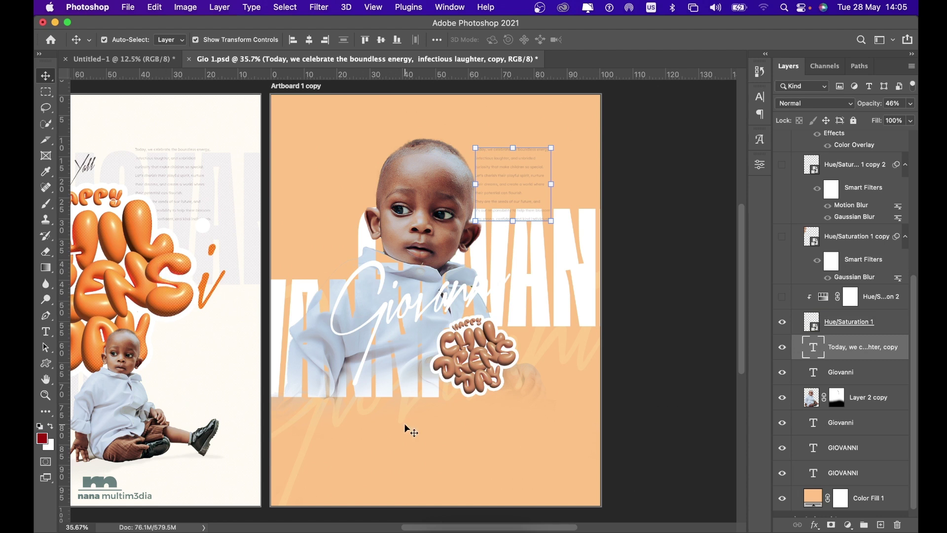
{"action": "left_click", "coordinate": [487, 353]}
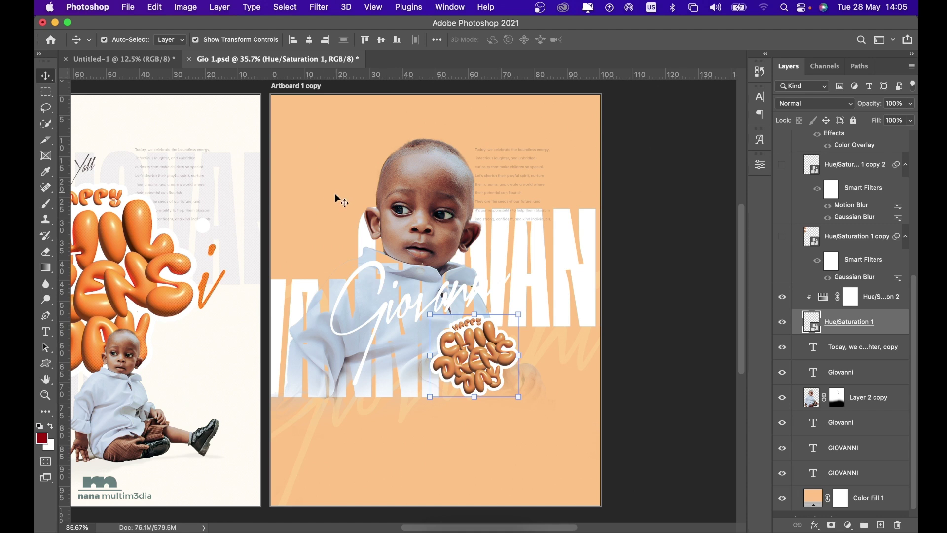
- Show the blurred Hue/Saturation 1 copy lettering in the artboard's corner, and switch its Gaussian Blur smart filter off and on for comparison
{"action": "left_click", "coordinate": [782, 236]}
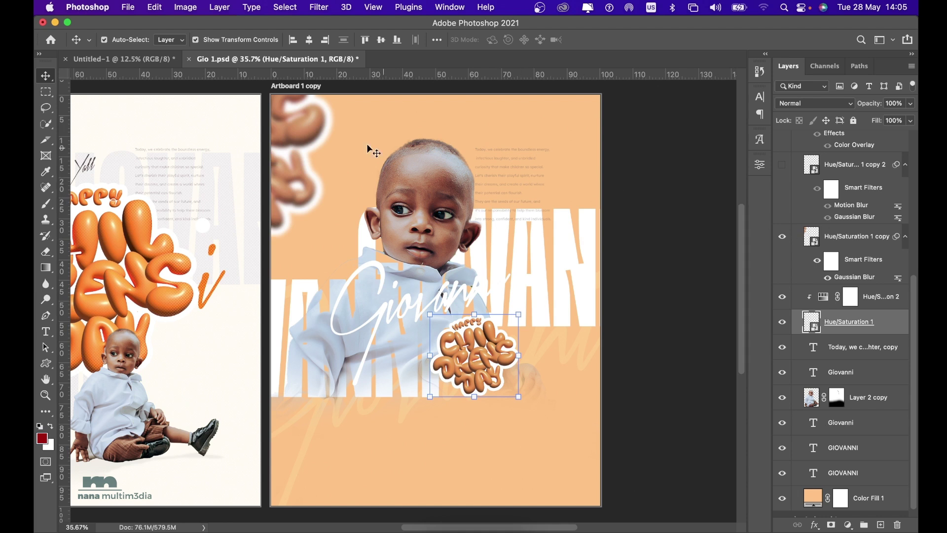
{"action": "left_click", "coordinate": [308, 128]}
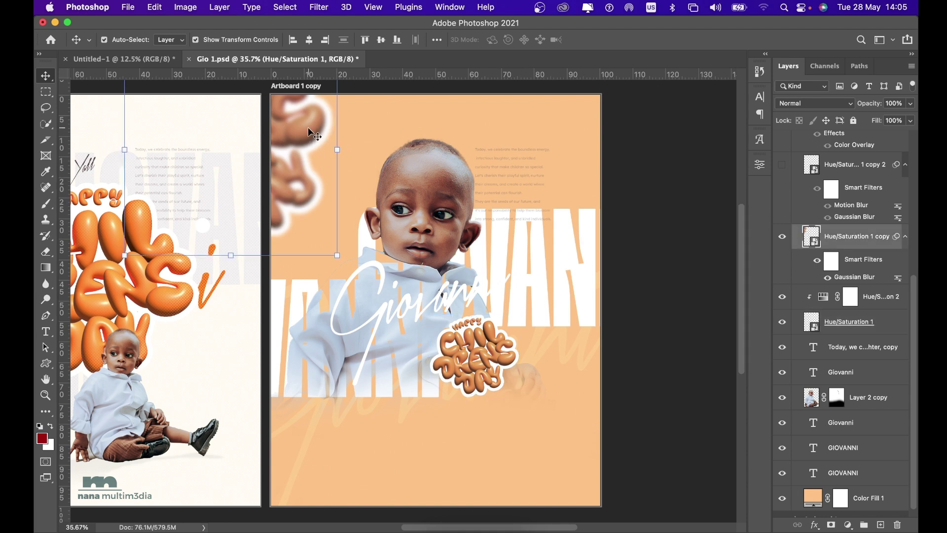
{"action": "left_click", "coordinate": [819, 262]}
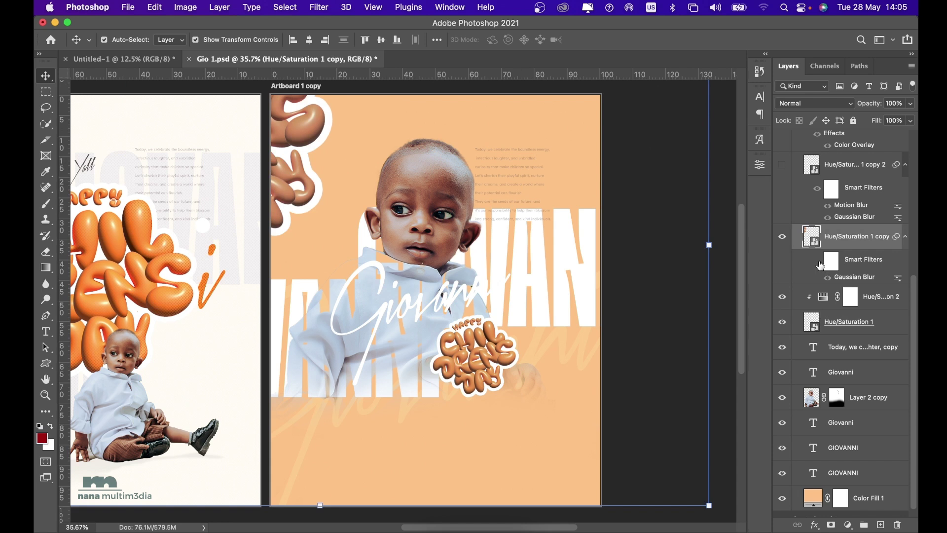
{"action": "left_click", "coordinate": [818, 262]}
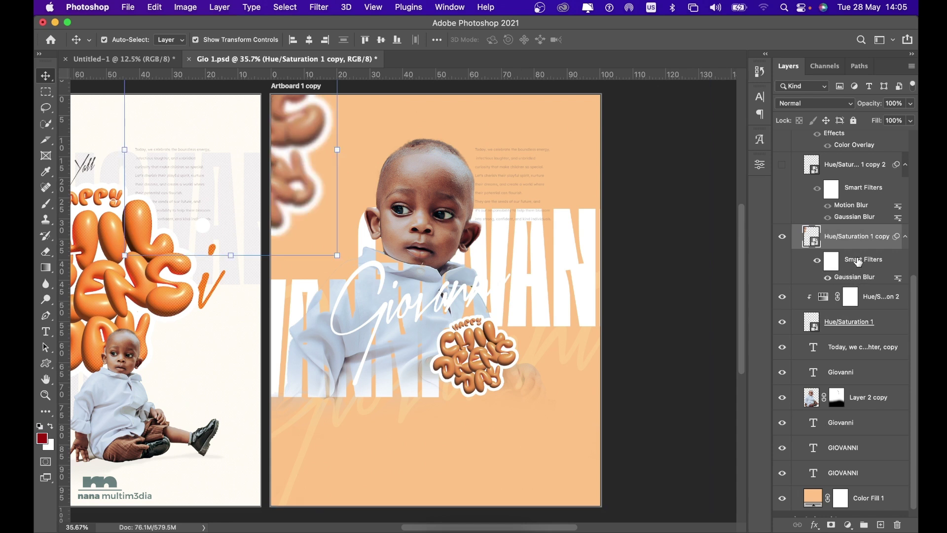
- Browse the Blur filters to point out Gaussian Blur, closing the list without applying a filter
{"action": "left_click", "coordinate": [323, 8]}
{"action": "mouse_move", "coordinate": [380, 166]}
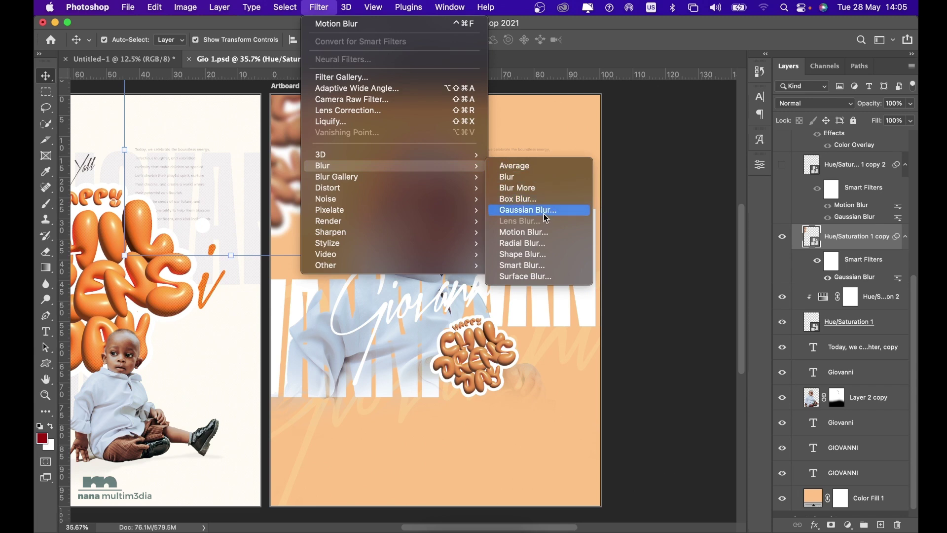
{"action": "left_click", "coordinate": [591, 53]}
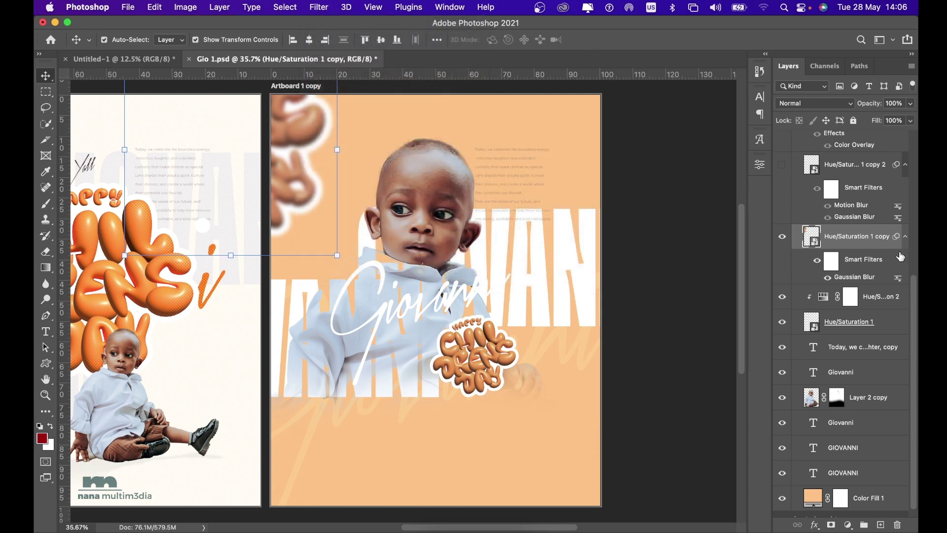
- Show the blurred Hue/Saturation 1 copy 2 lettering and switch its Motion Blur smart filter off and on for comparison
{"action": "scroll", "coordinate": [867, 251], "scroll_direction": "up", "scroll_amount": 3}
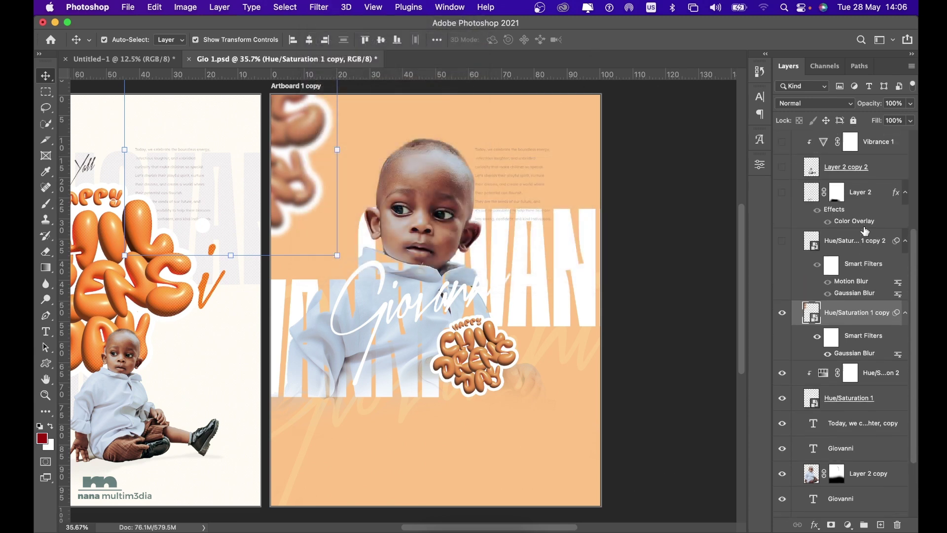
{"action": "left_click", "coordinate": [783, 242]}
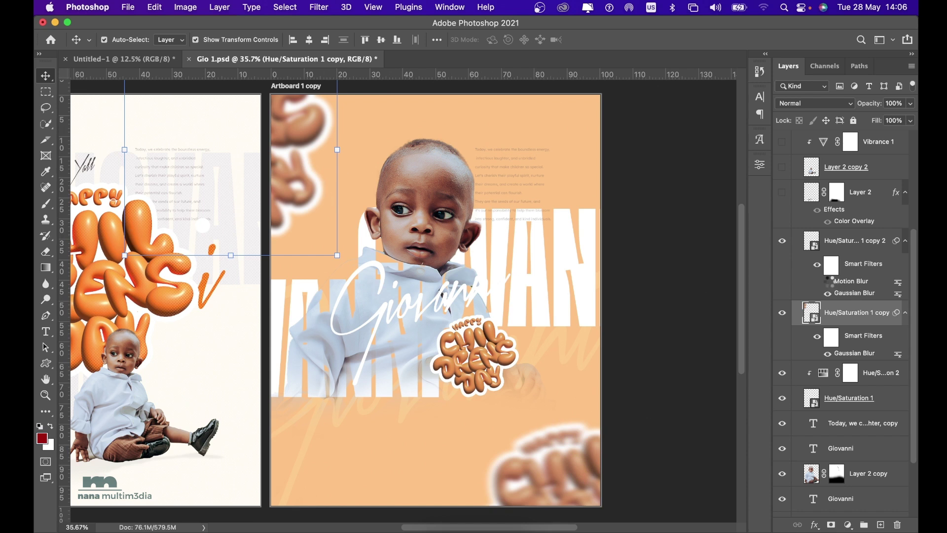
{"action": "left_click", "coordinate": [828, 281]}
{"action": "left_click", "coordinate": [829, 282]}
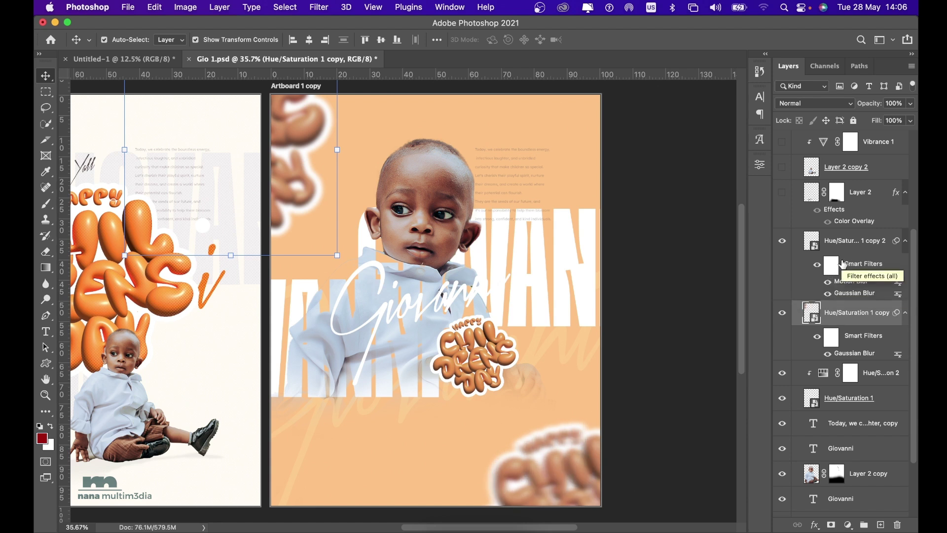
- Show the Layer 2 shadow and the seated child on Layer 2 copy 2 with its clipped Vibrance 1, and inspect that adjustment's settings
{"action": "scroll", "coordinate": [834, 286], "scroll_direction": "up", "scroll_amount": 4}
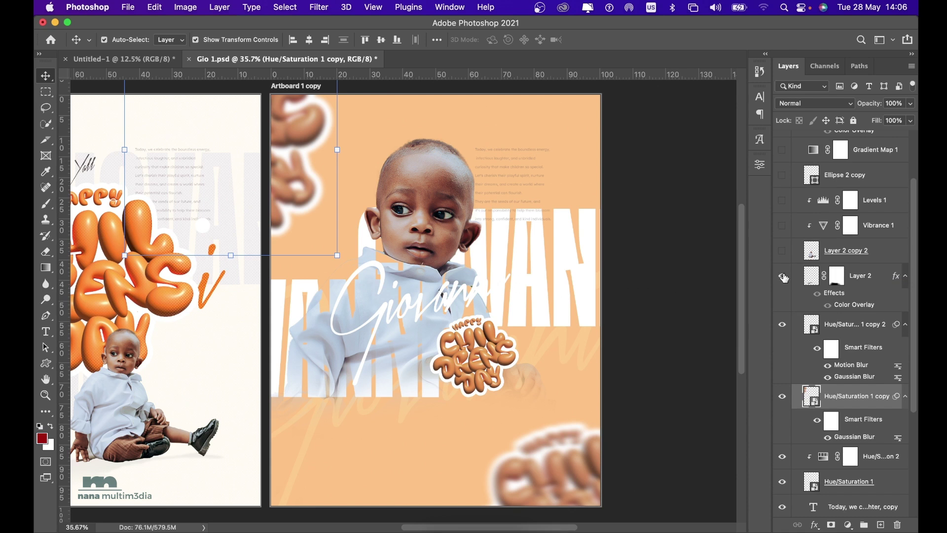
{"action": "left_click", "coordinate": [783, 277]}
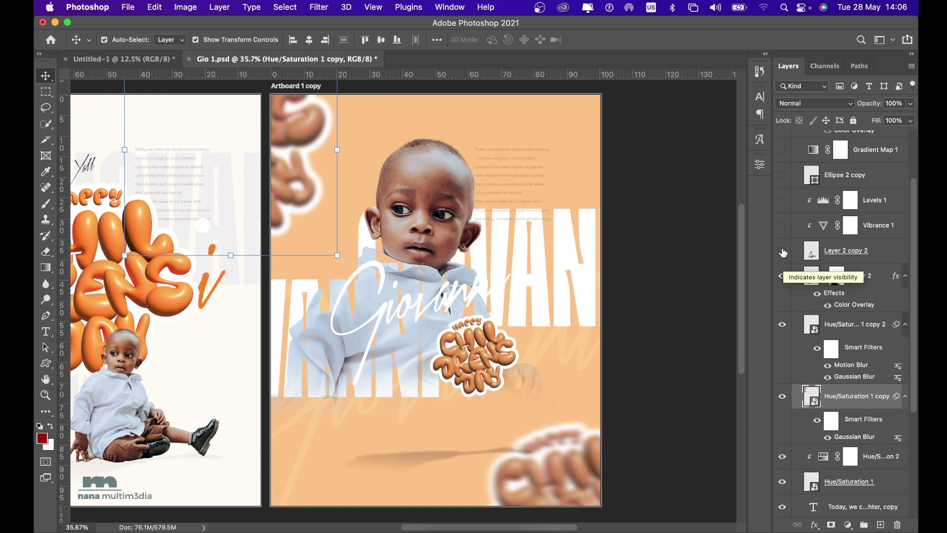
{"action": "left_click", "coordinate": [782, 250]}
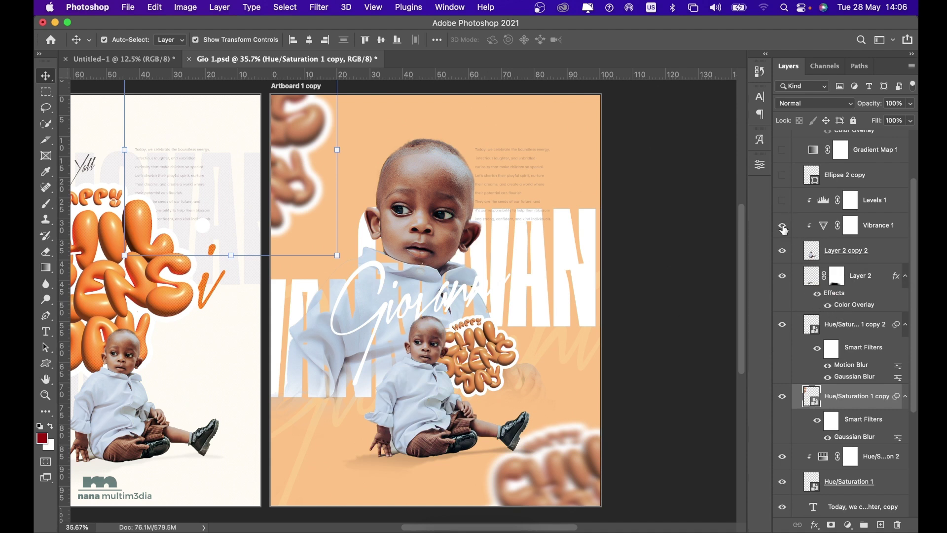
{"action": "double_click", "coordinate": [824, 227]}
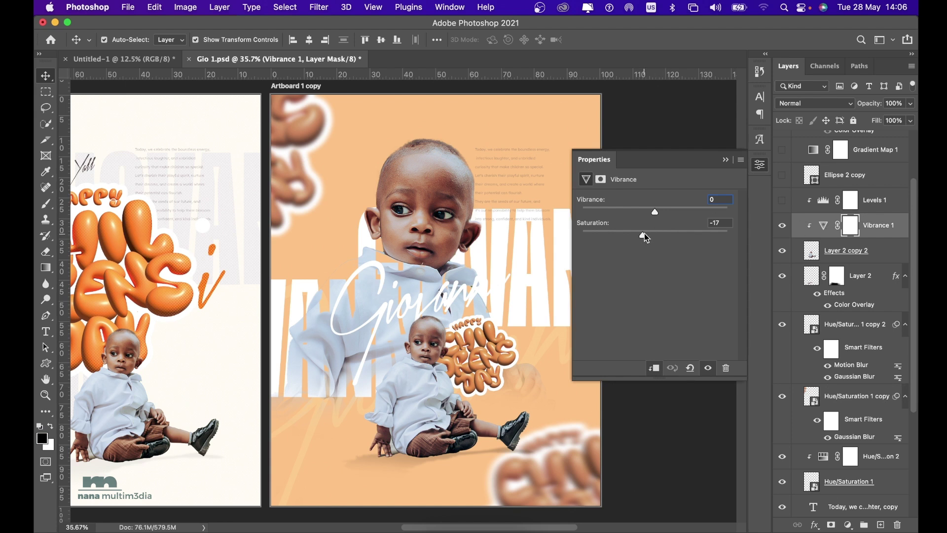
{"action": "left_click", "coordinate": [725, 159]}
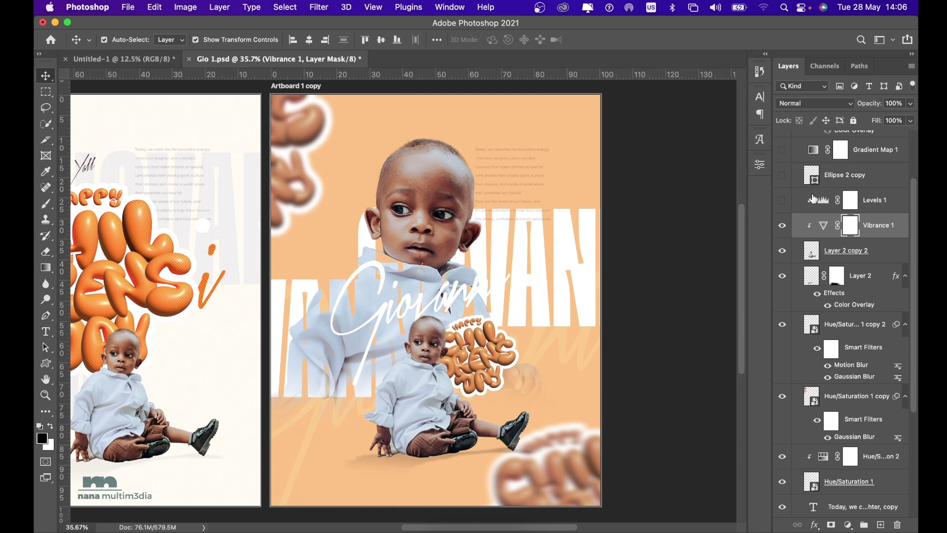
- Show the clipped Levels 1 adjustment, compare it off and on, and show the Ellipse 2 copy circle
{"action": "scroll", "coordinate": [861, 242], "scroll_direction": "up", "scroll_amount": 3}
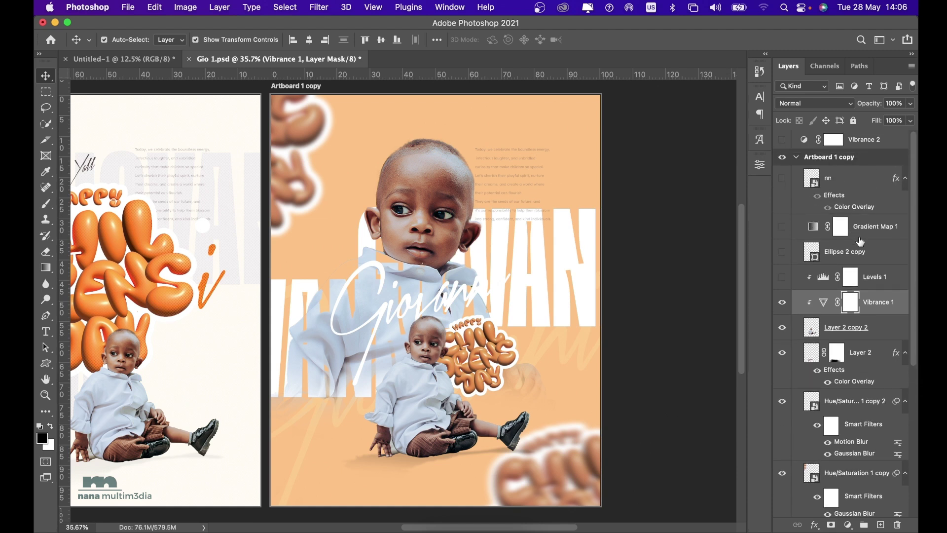
{"action": "left_click", "coordinate": [782, 278]}
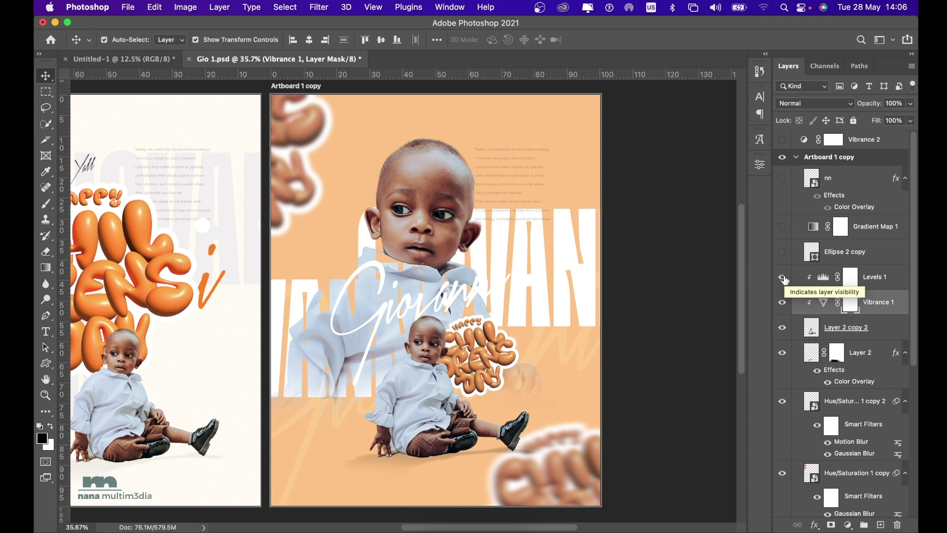
{"action": "left_click", "coordinate": [784, 279]}
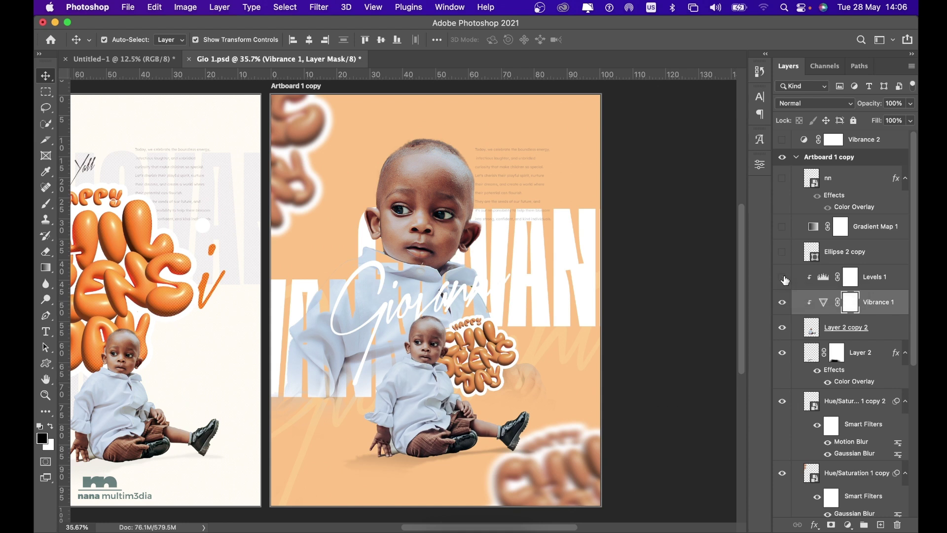
{"action": "left_click", "coordinate": [784, 278]}
{"action": "left_click", "coordinate": [783, 253]}
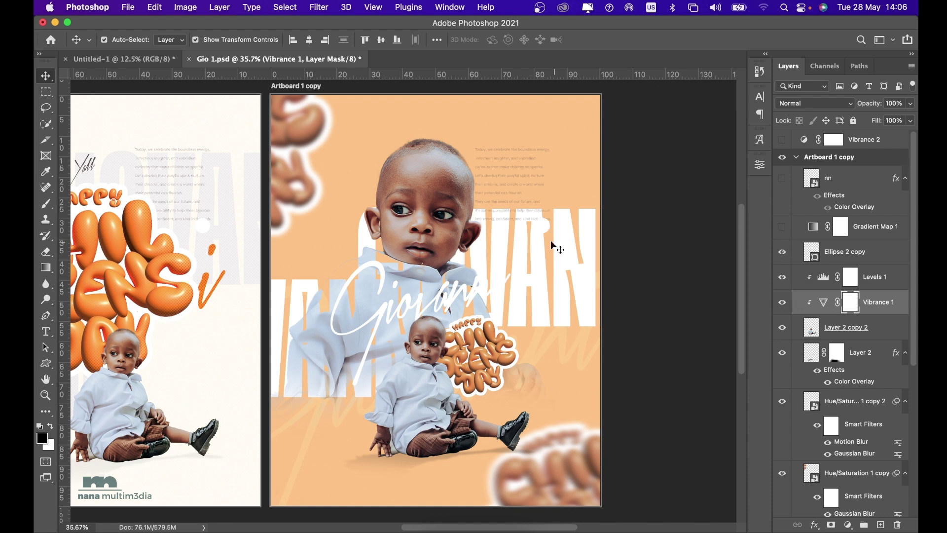
- Show the Gradient Map 1 adjustment, compare it off and on, and view the result beside the neighbouring artboard
{"action": "left_click", "coordinate": [782, 227]}
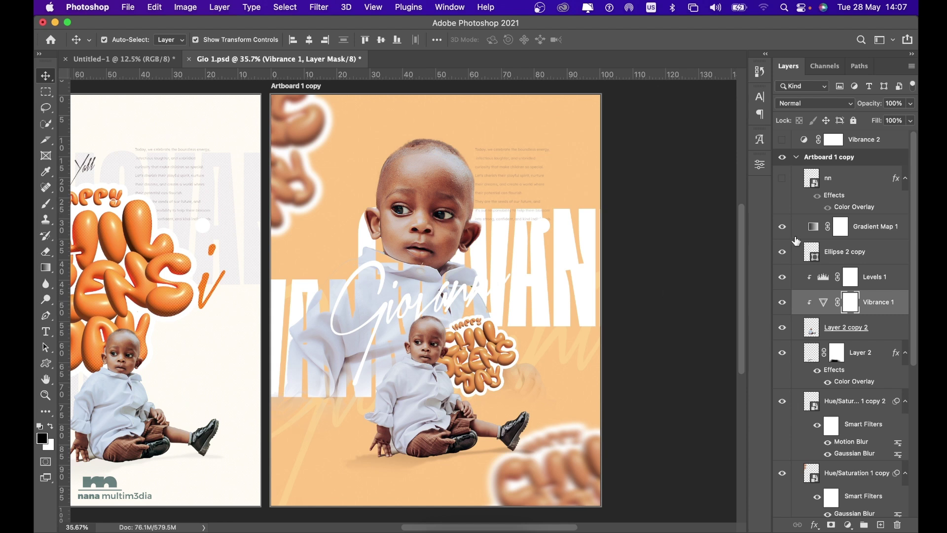
{"action": "left_click", "coordinate": [783, 228]}
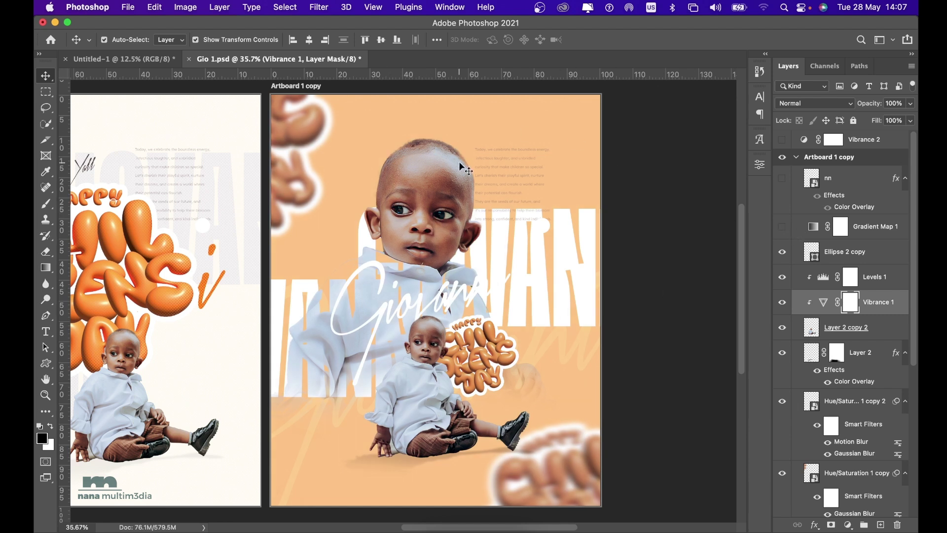
{"action": "left_click", "coordinate": [783, 228]}
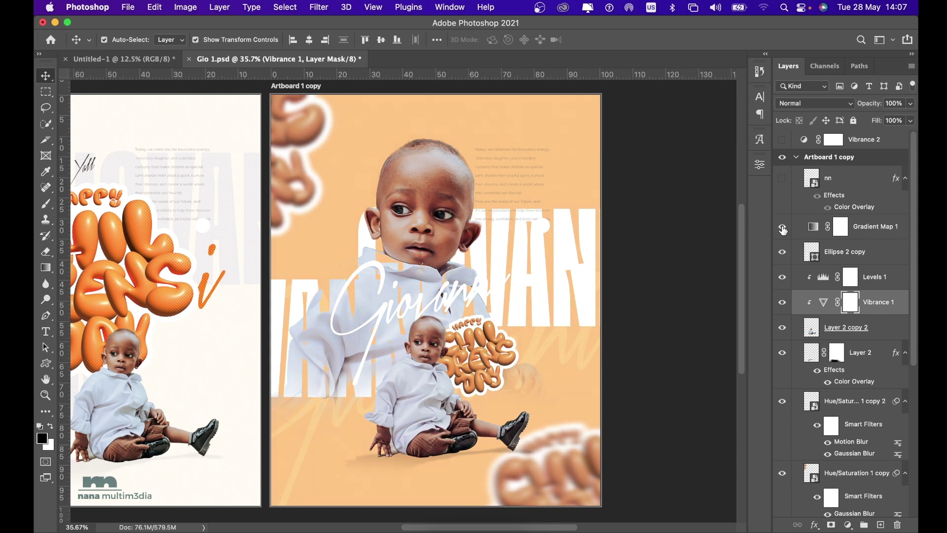
{"action": "scroll", "coordinate": [458, 216], "scroll_direction": "left", "scroll_amount": 5}
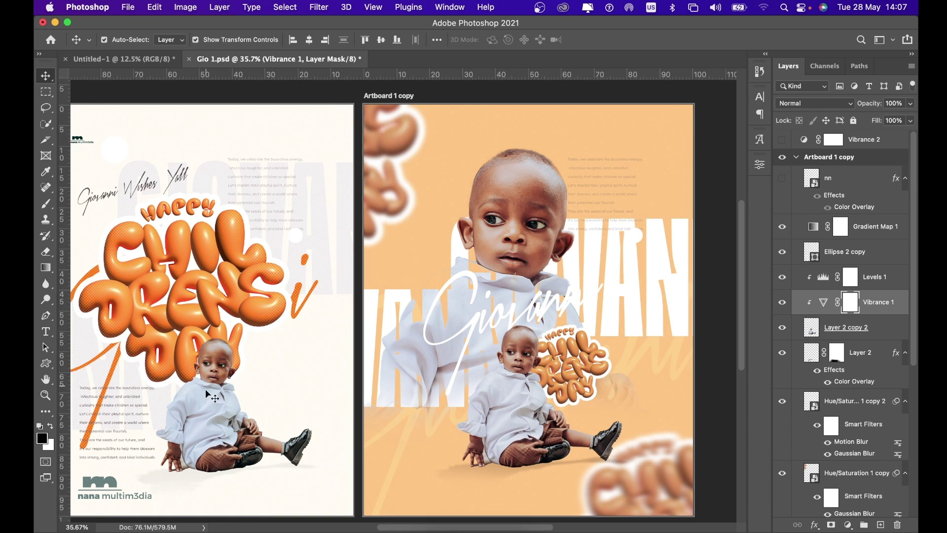
{"action": "scroll", "coordinate": [493, 295], "scroll_direction": "right", "scroll_amount": 3}
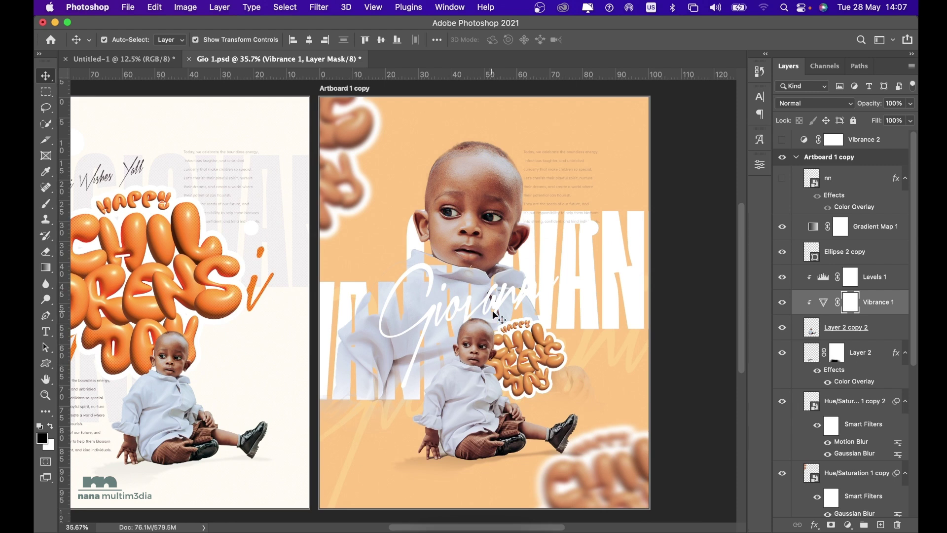
{"action": "scroll", "coordinate": [498, 316], "scroll_direction": "right", "scroll_amount": 2}
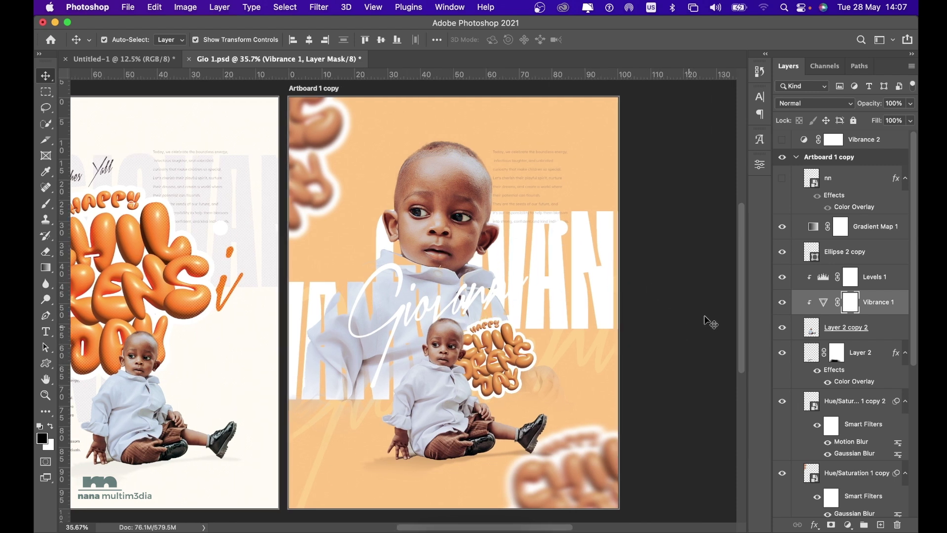
- Select Gradient Map 1 and inspect its blend mode options, keeping Soft Light
{"action": "left_click", "coordinate": [864, 228]}
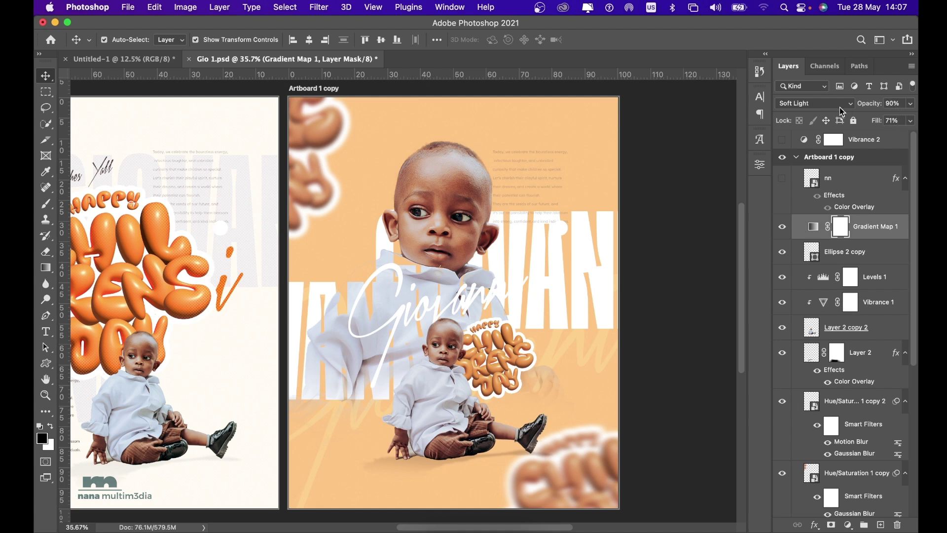
{"action": "left_click", "coordinate": [841, 111]}
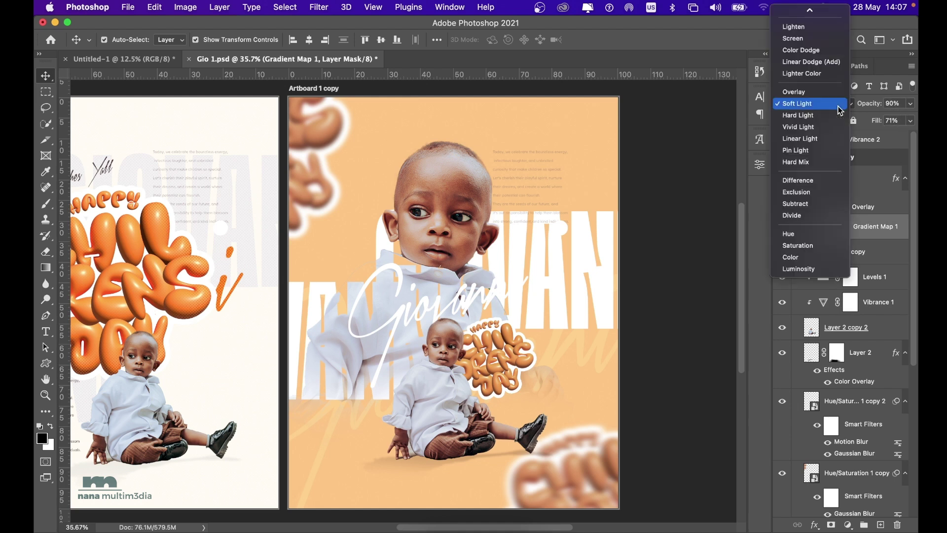
{"action": "left_click", "coordinate": [841, 105]}
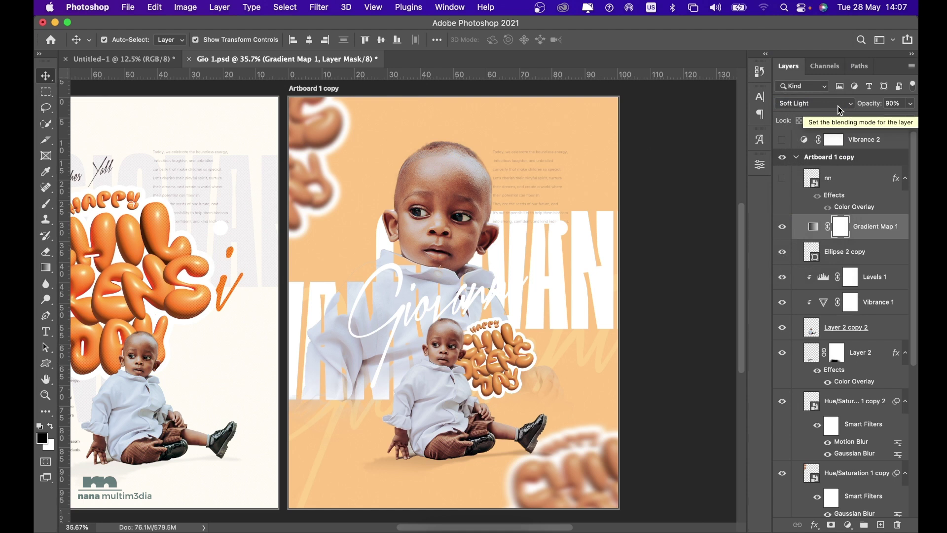
- Show the nn logo layer and collapse the Artboard 1 copy group
{"action": "left_click", "coordinate": [782, 180]}
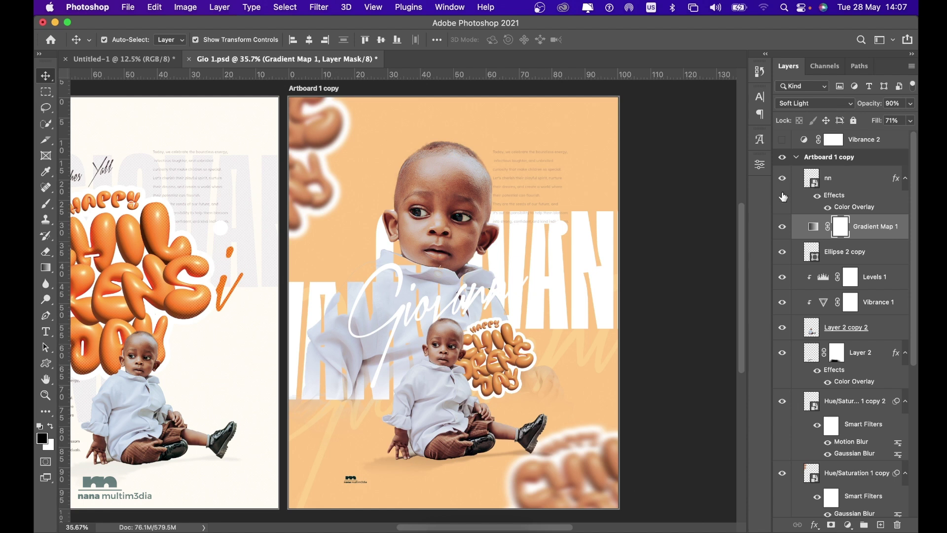
{"action": "left_click", "coordinate": [797, 158]}
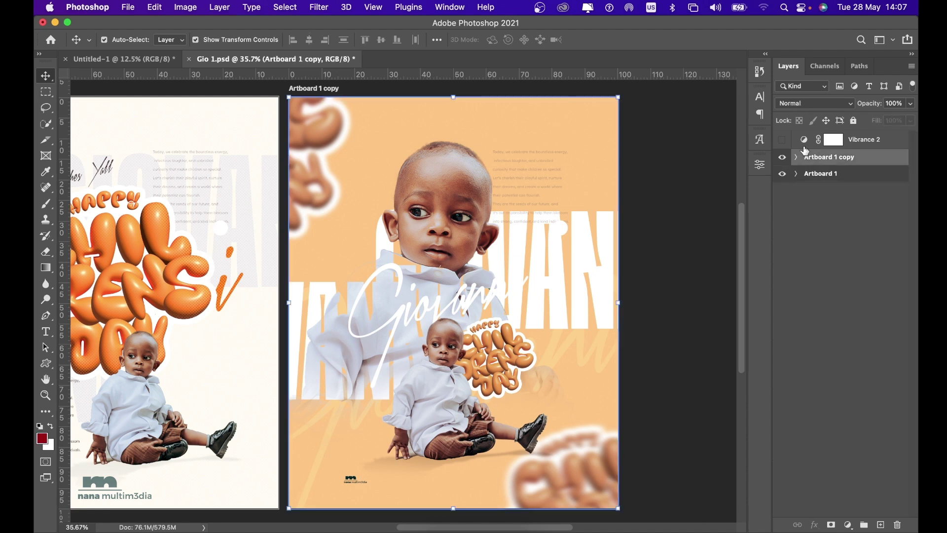
- Turn on the Vibrance 2 adjustment above both artboards and compare the flyers with it off and on
{"action": "left_click", "coordinate": [874, 141]}
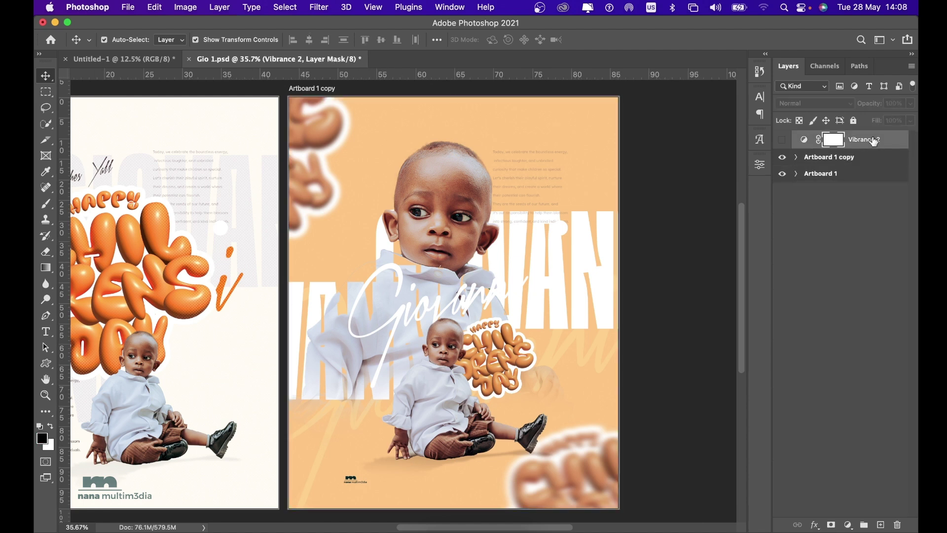
{"action": "left_click", "coordinate": [783, 141]}
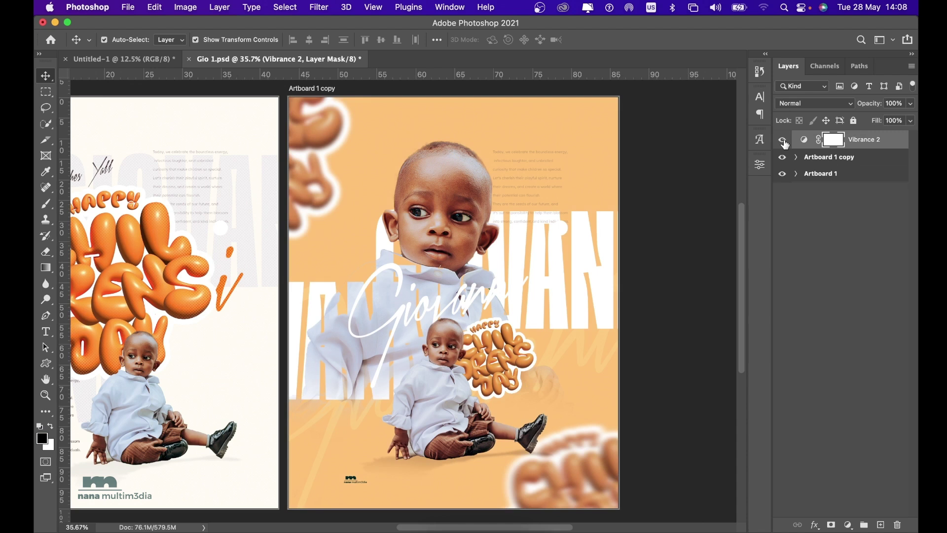
{"action": "scroll", "coordinate": [584, 194], "scroll_direction": "left", "scroll_amount": 5}
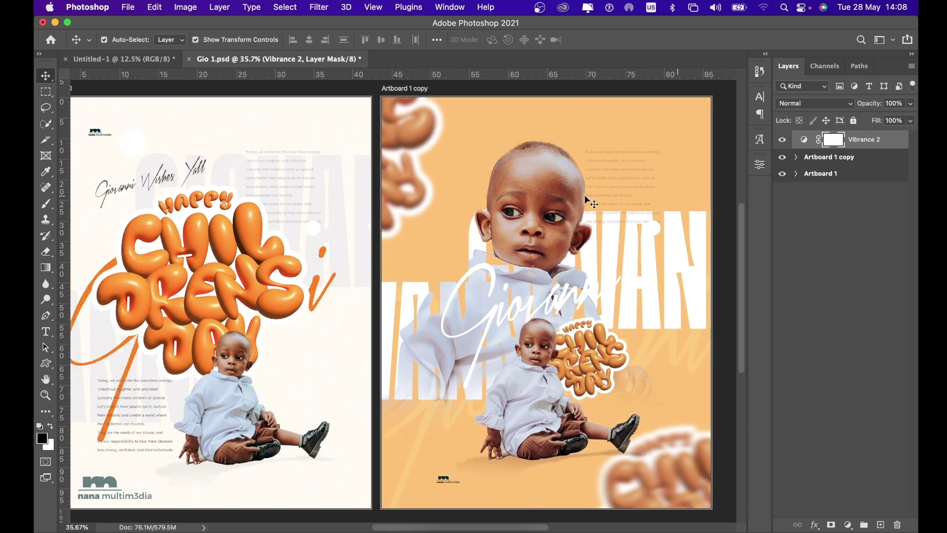
{"action": "left_click", "coordinate": [782, 141]}
{"action": "left_click", "coordinate": [782, 141]}
- Compare the Artboard 1 flyer up close with Vibrance 2 switched off and back on
{"action": "scroll", "coordinate": [252, 295], "scroll_direction": "left", "scroll_amount": 1}
{"action": "scroll", "coordinate": [247, 290], "scroll_direction": "left", "scroll_amount": 5}
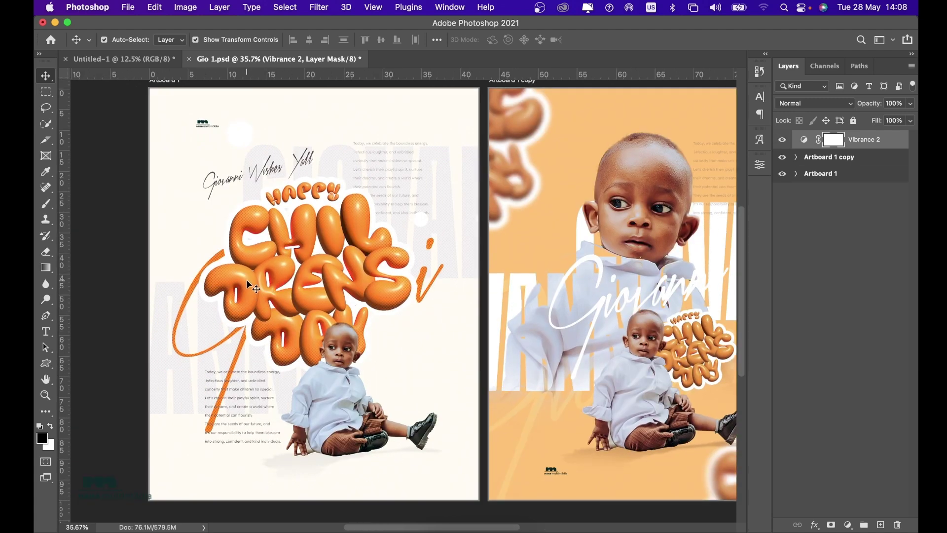
{"action": "scroll", "coordinate": [247, 278], "scroll_direction": "up", "scroll_amount": 2}
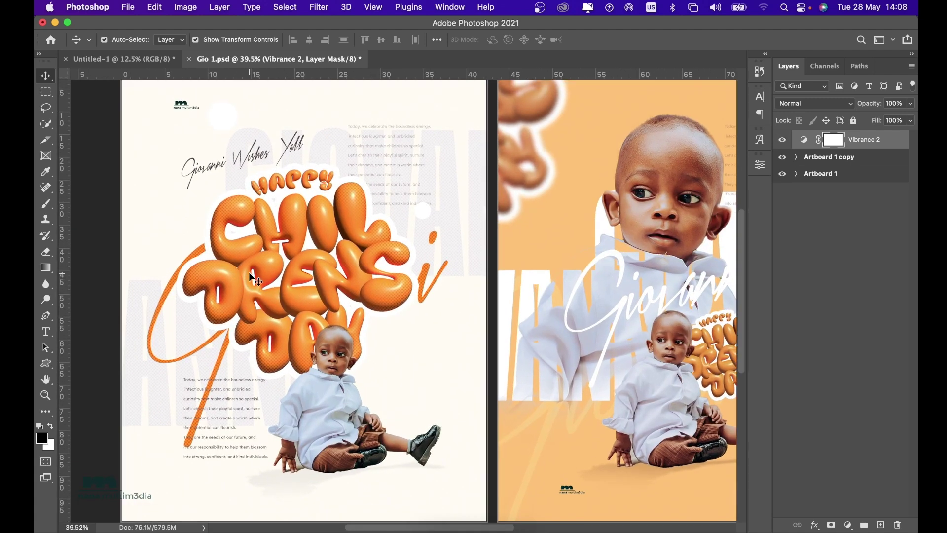
{"action": "scroll", "coordinate": [251, 274], "scroll_direction": "up", "scroll_amount": 2}
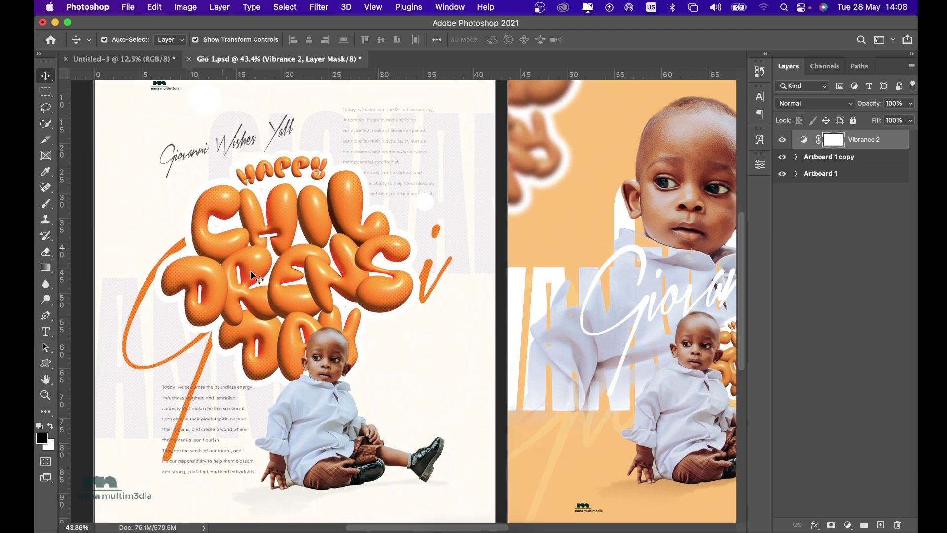
{"action": "left_click", "coordinate": [783, 141]}
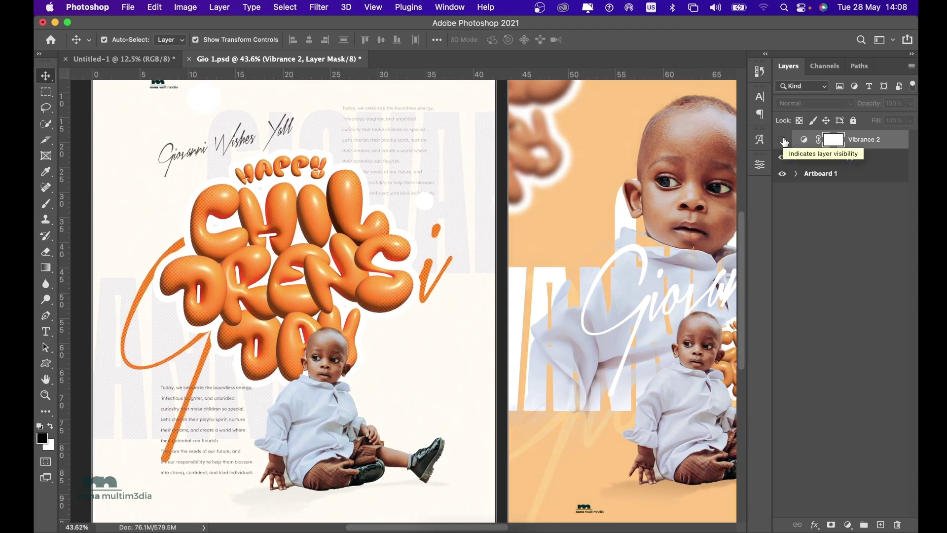
{"action": "left_click", "coordinate": [783, 140]}
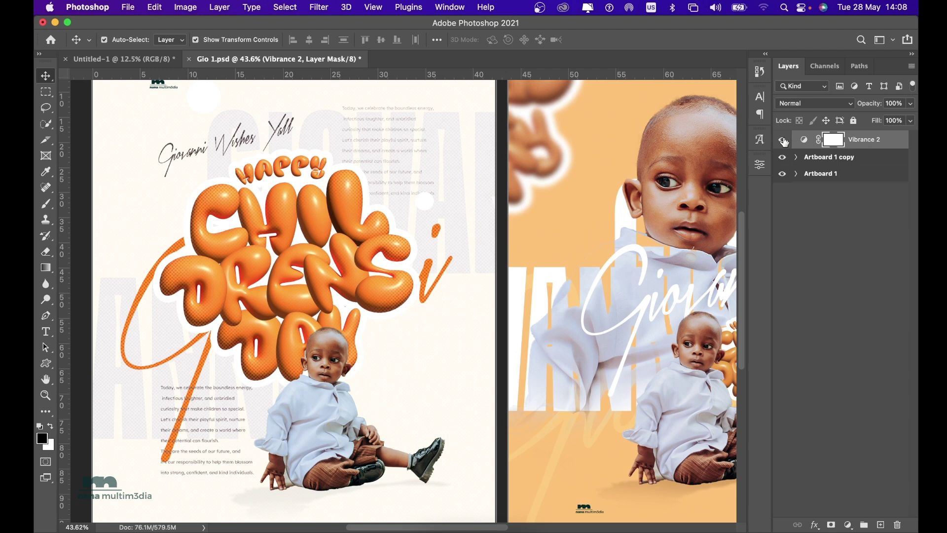
- Inspect the Vibrance and Saturation settings of the Vibrance 2 adjustment with the flyers in view, then close its properties
{"action": "scroll", "coordinate": [395, 271], "scroll_direction": "down", "scroll_amount": 3}
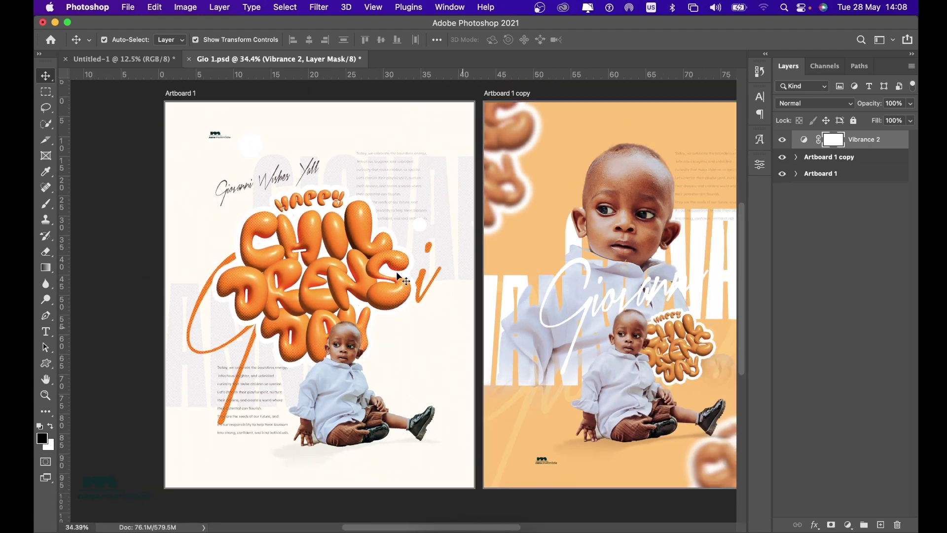
{"action": "double_click", "coordinate": [805, 142]}
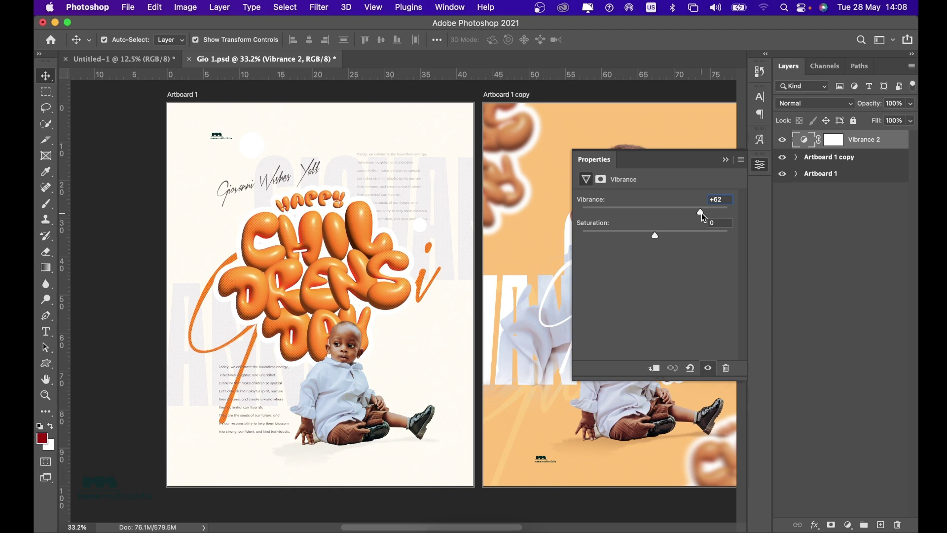
{"action": "left_click", "coordinate": [726, 161]}
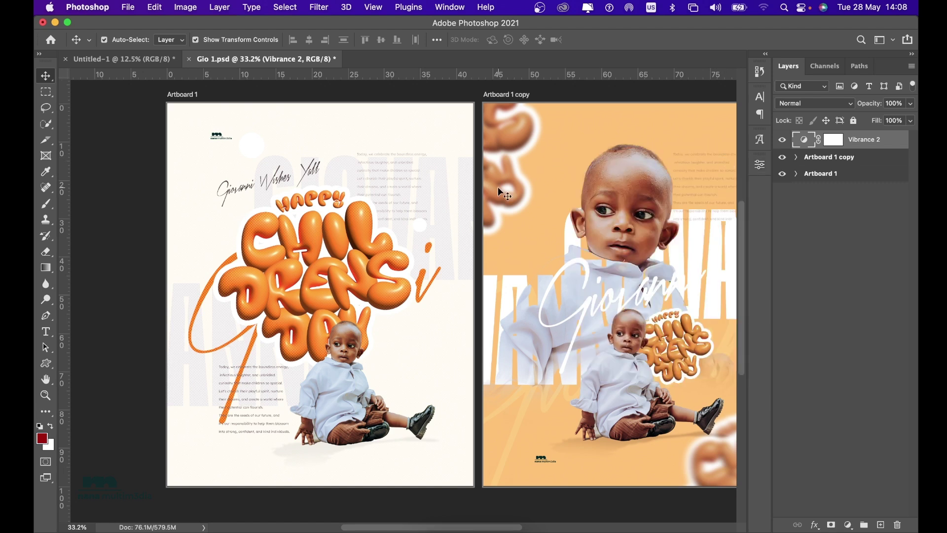